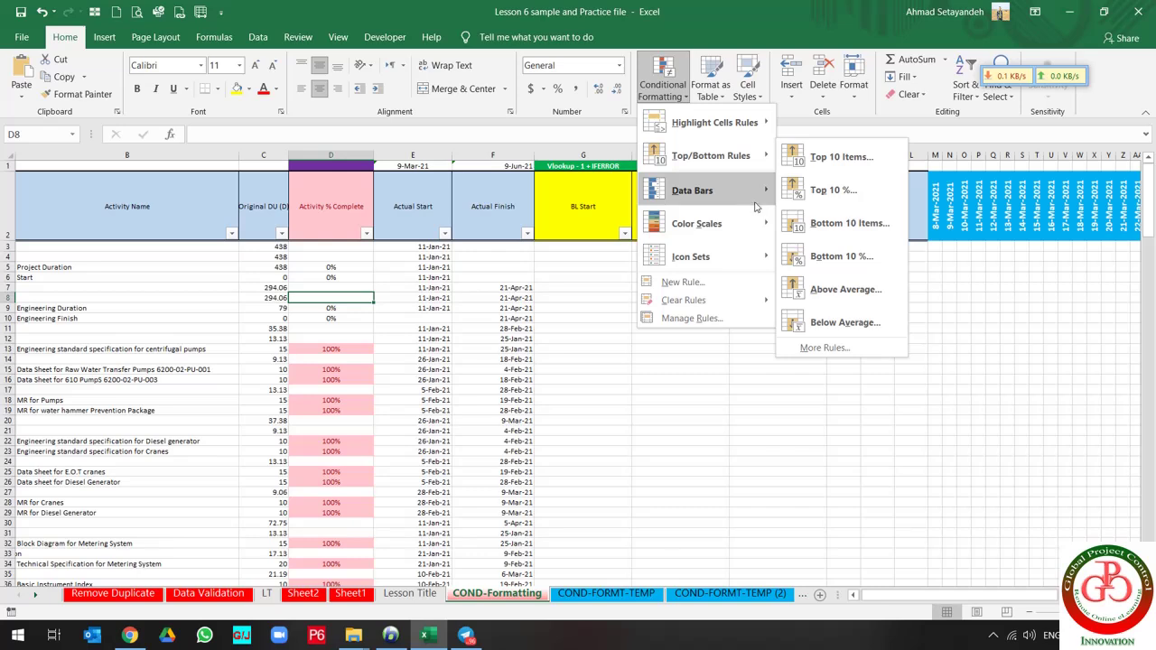
Apply the blue gradient-fill data bars to the whole Activity % Complete column (column D)
mouse_move(754, 203)
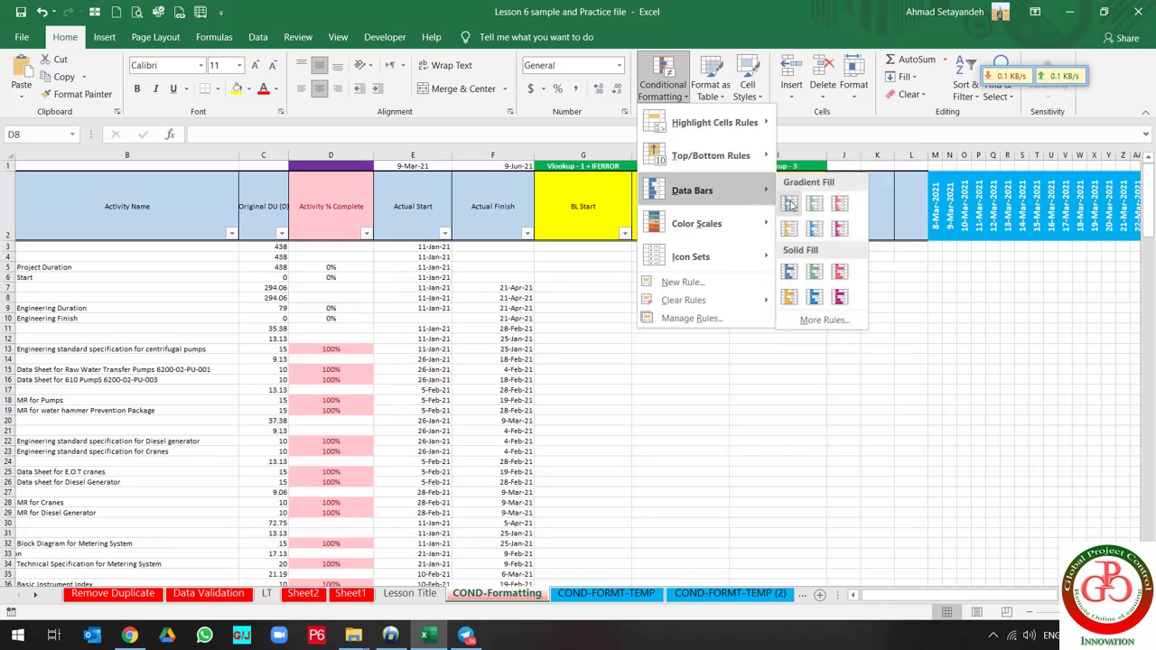
left_click(330, 154)
left_click(330, 154)
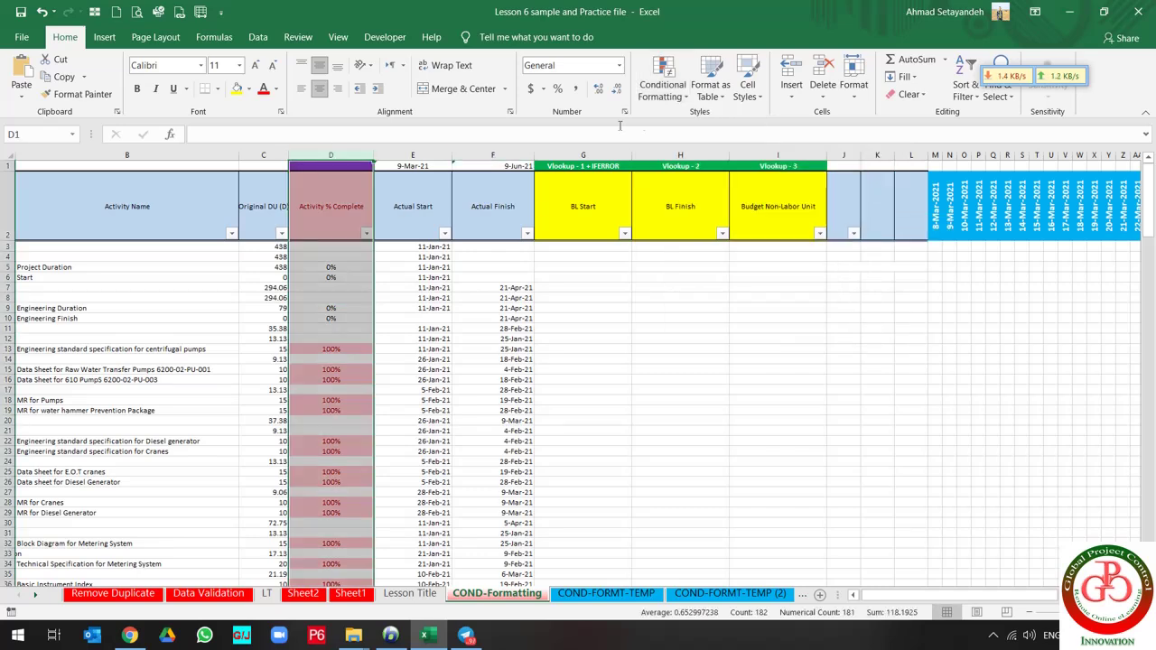
left_click(662, 83)
mouse_move(704, 189)
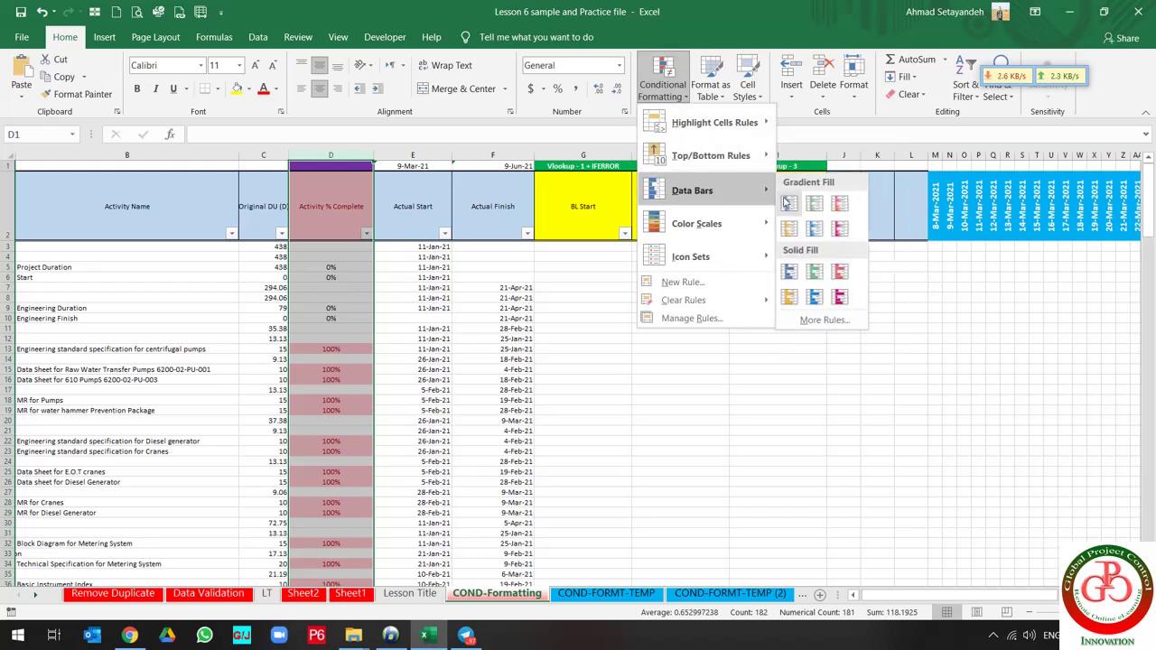
left_click(787, 224)
left_click(471, 377)
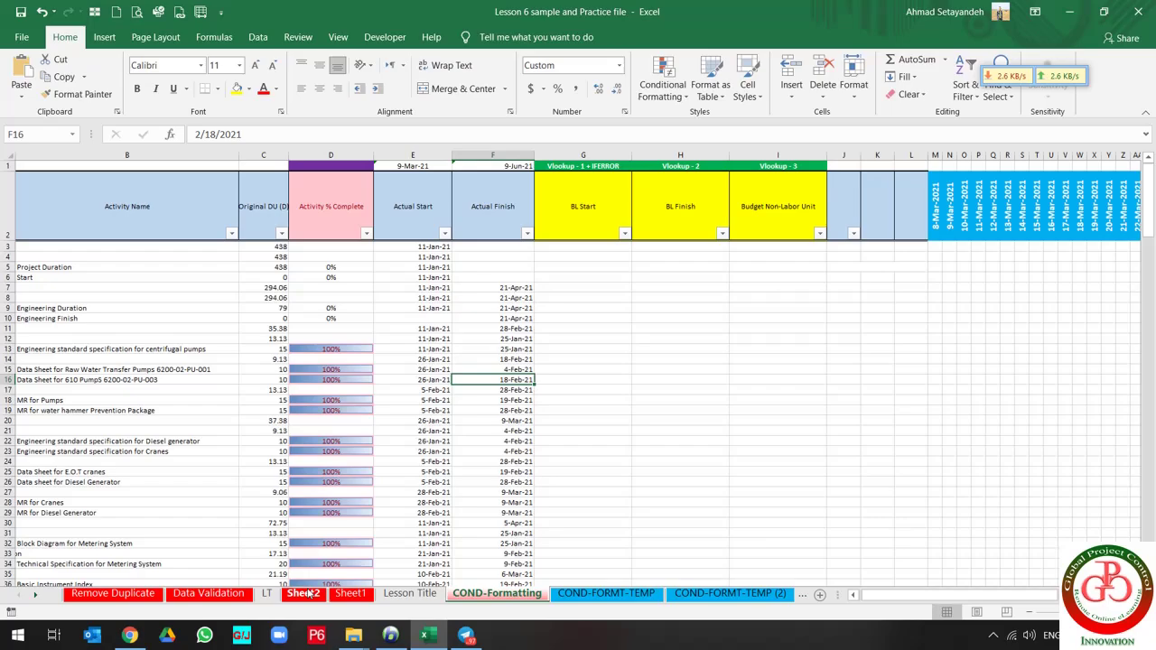
Delete the pink highlight rules Cell Value > 44307 and Cell Value > "0.5$D:$D" from this worksheet's conditional formatting
scroll(370, 451, "down", 9)
scroll(356, 490, "down", 8)
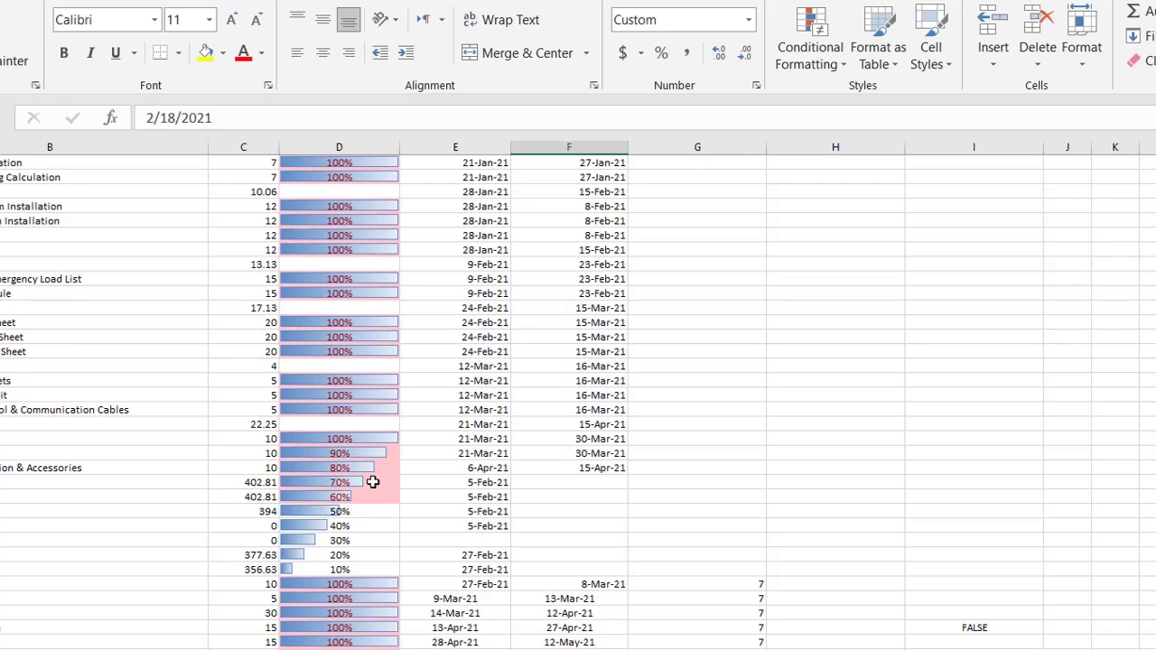
left_click(830, 56)
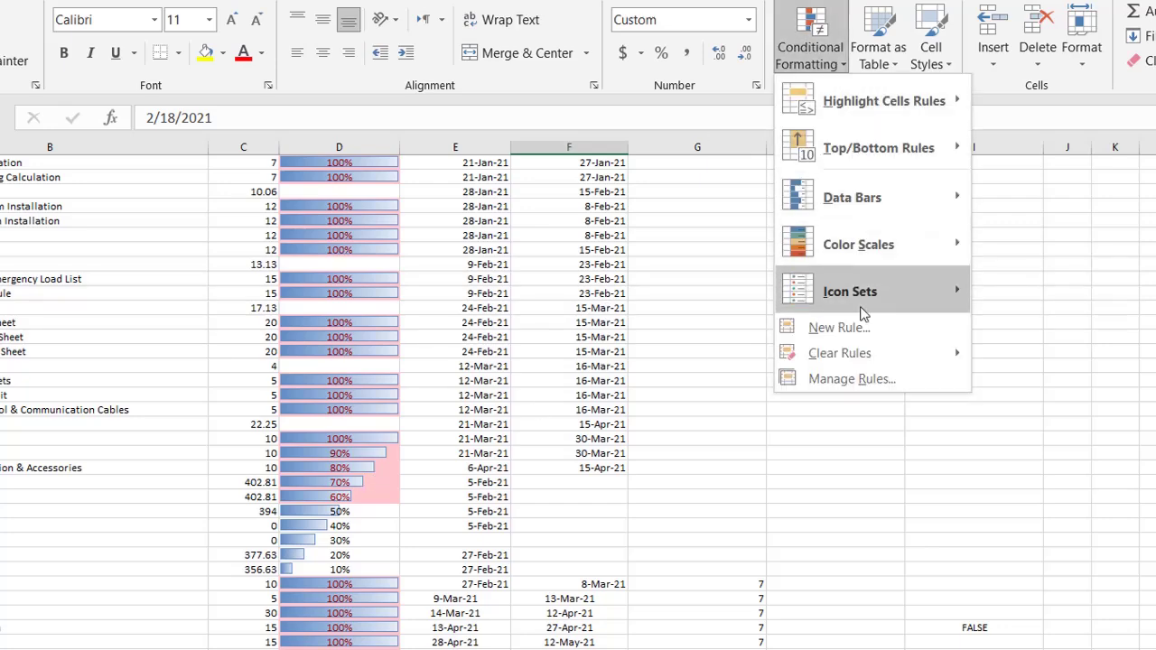
left_click(851, 379)
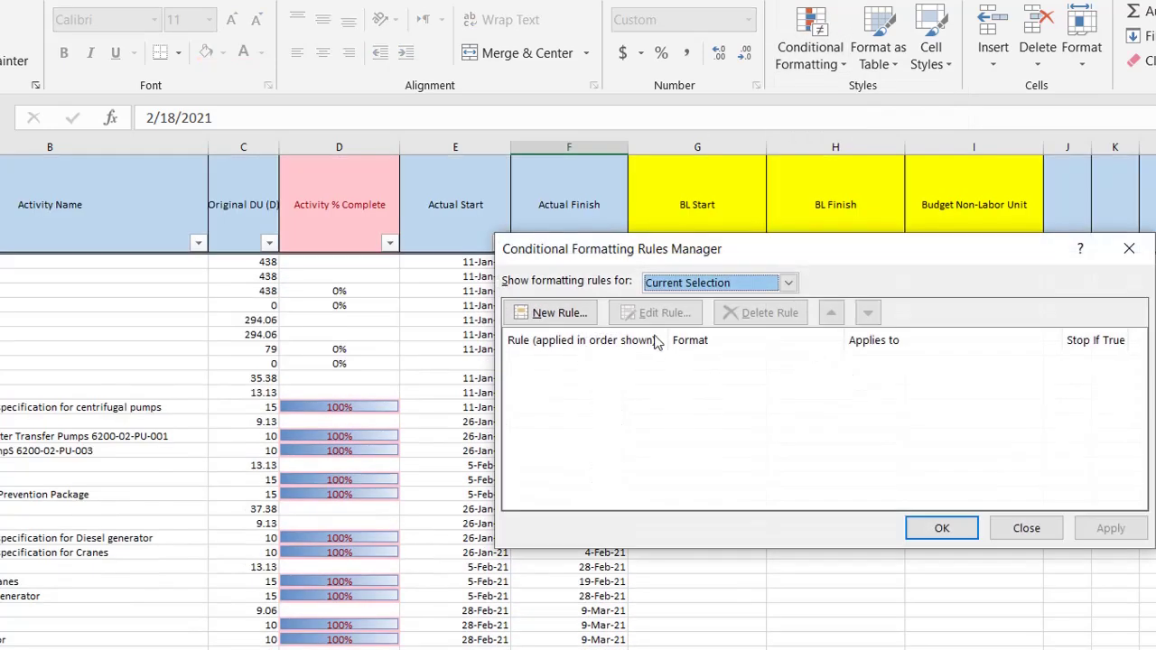
left_click(733, 285)
left_click(713, 321)
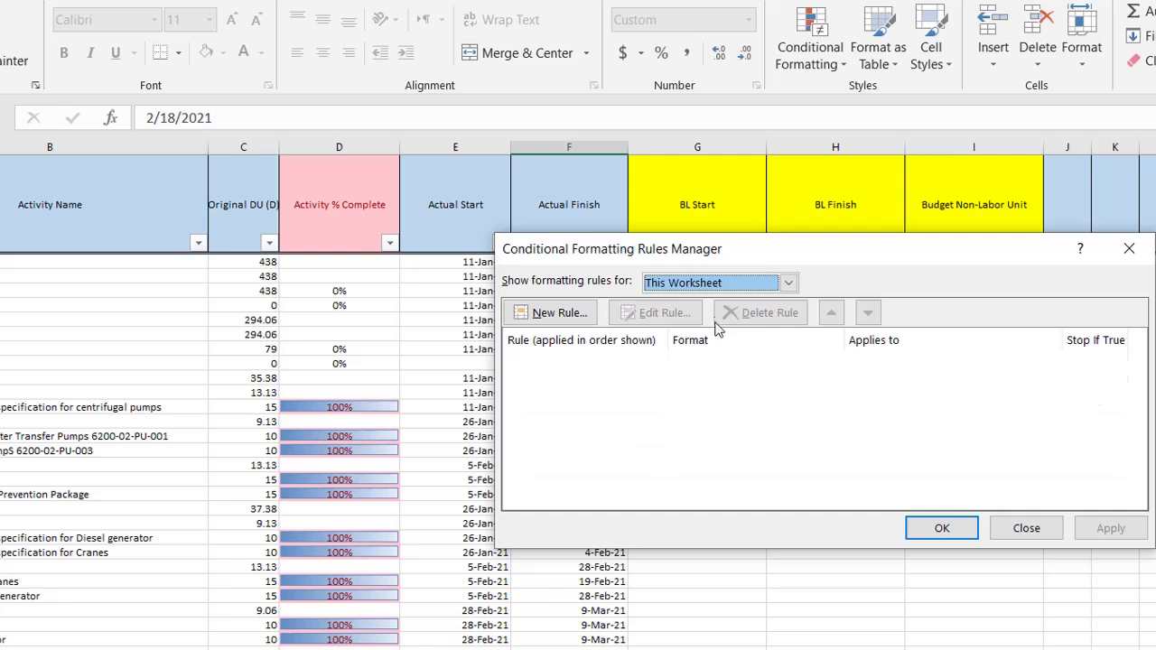
left_click(720, 400)
left_click(758, 312)
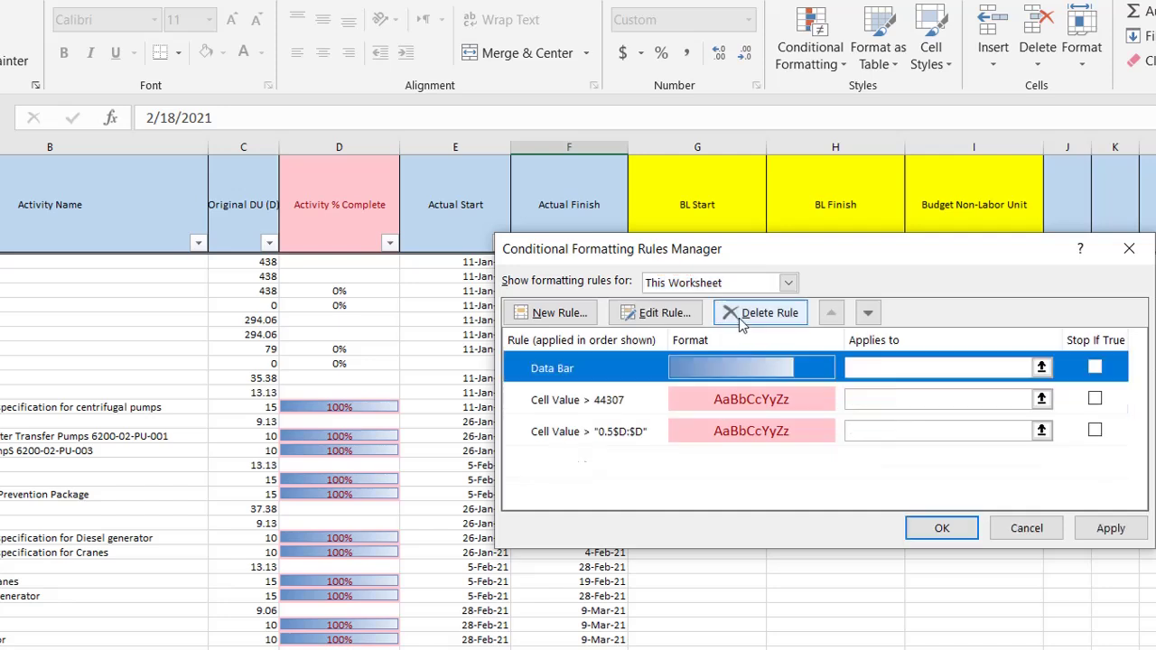
left_click(723, 316)
left_click(687, 400)
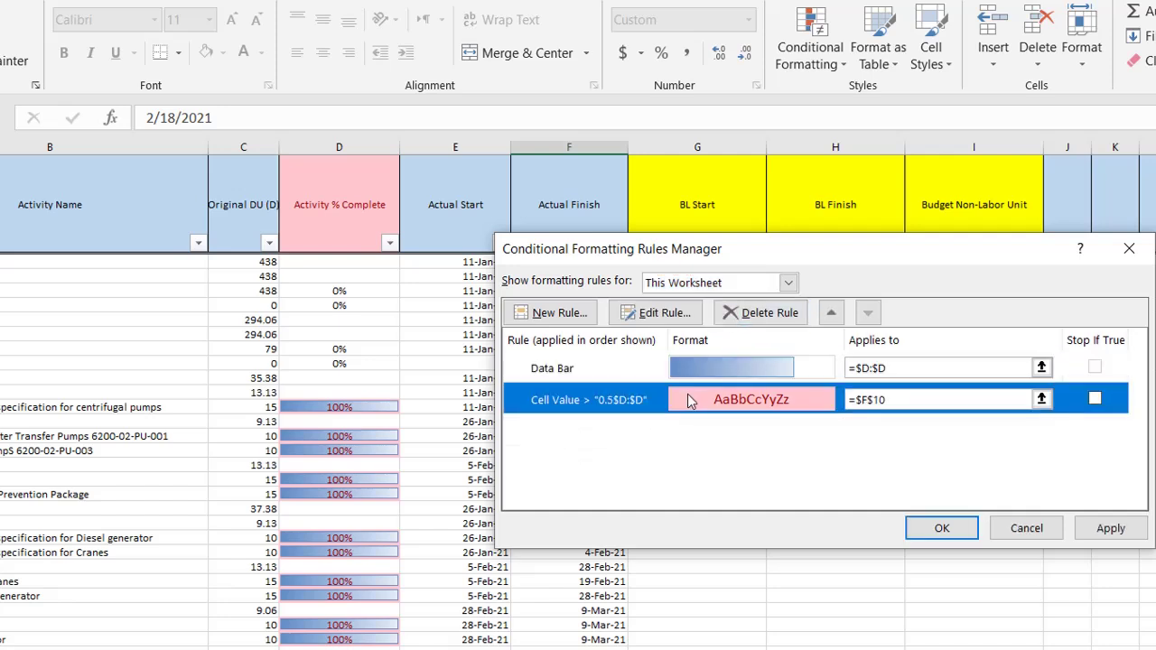
left_click(746, 315)
left_click(937, 529)
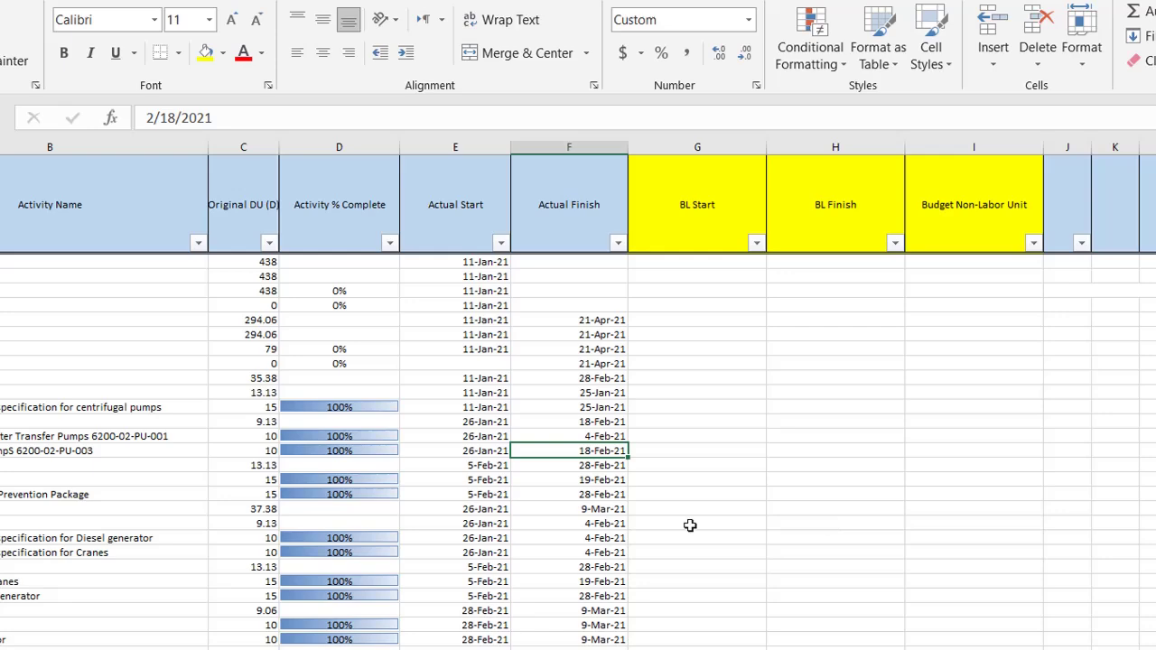
Apply the pink gradient-fill data bar to the selected Actual Finish cell F16
scroll(442, 551, "down", 6)
scroll(427, 555, "down", 9)
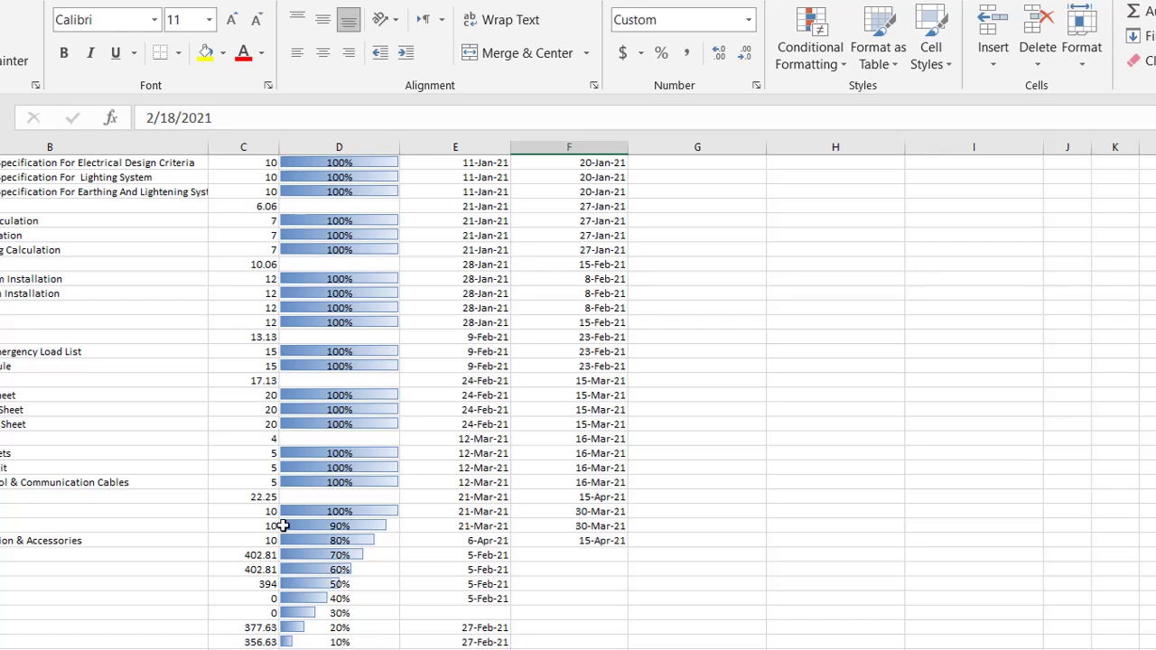
left_click(829, 60)
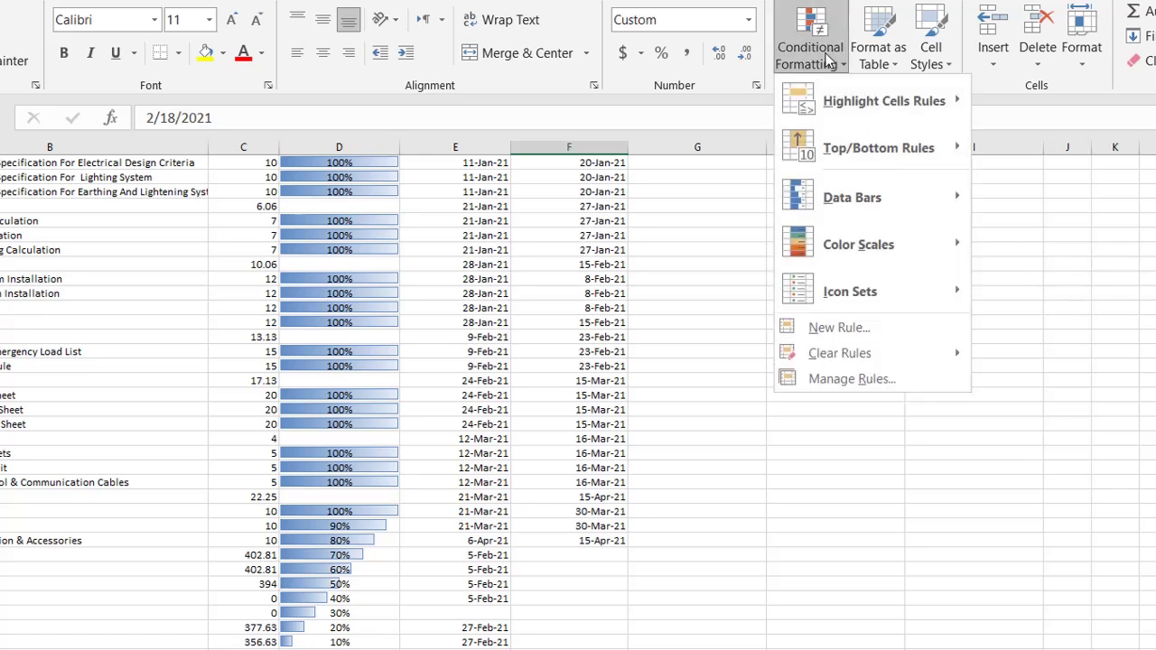
mouse_move(930, 221)
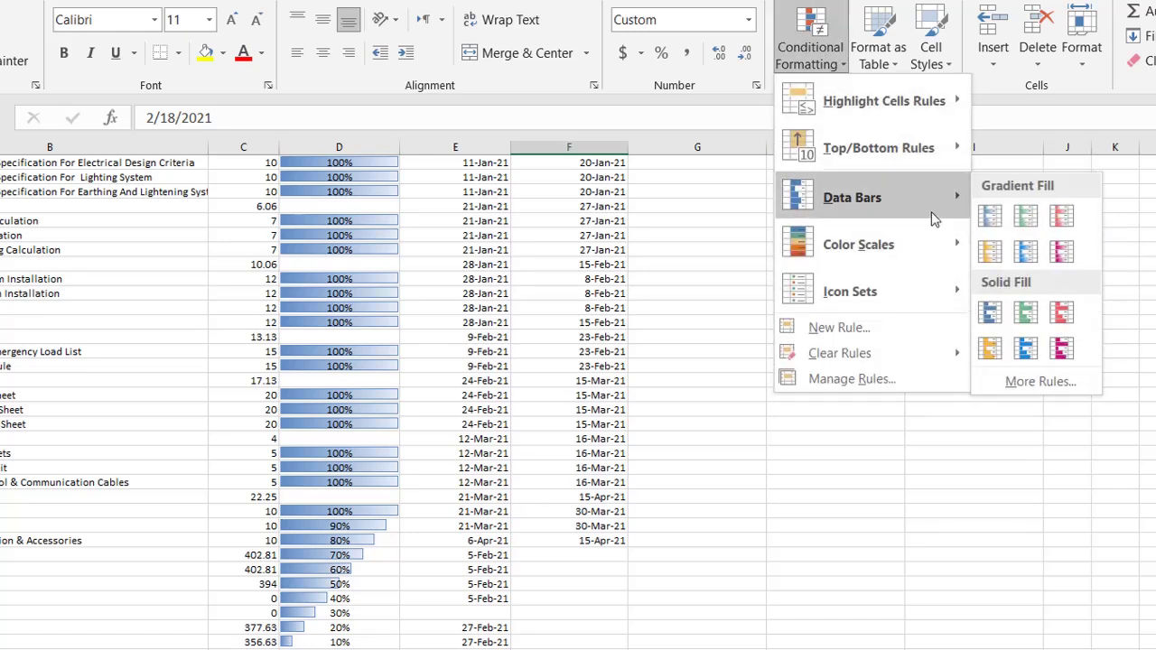
key("Escape")
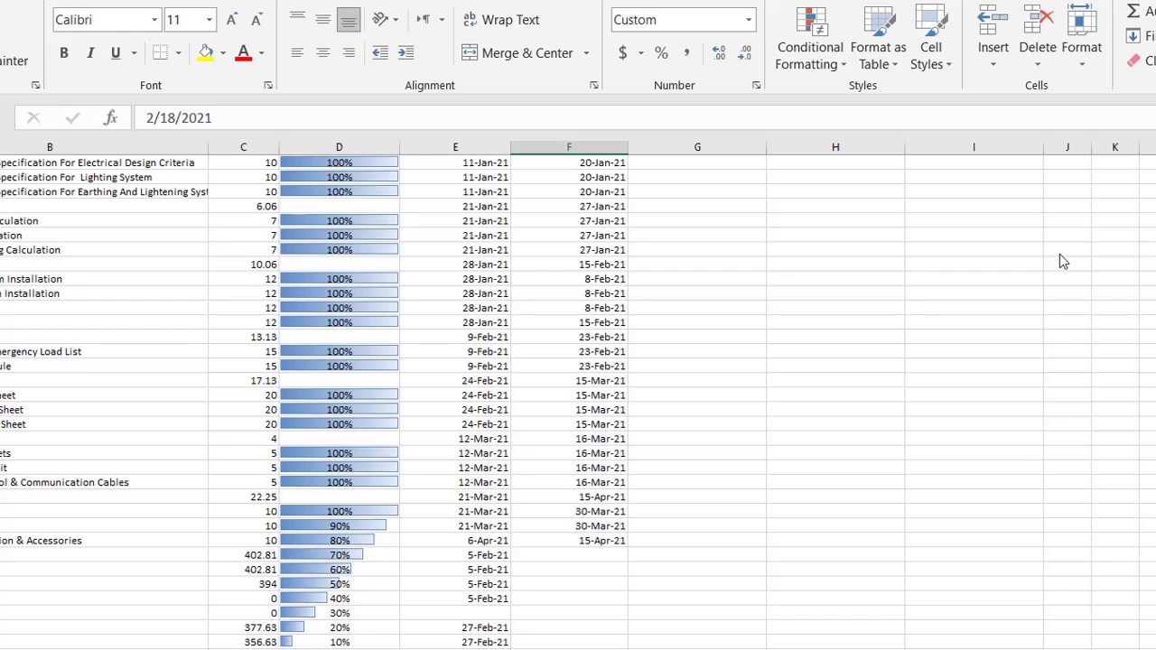
Add the green, yellow and red circle icon set to the whole Activity % Complete column (column D)
left_click(329, 147)
left_click(810, 41)
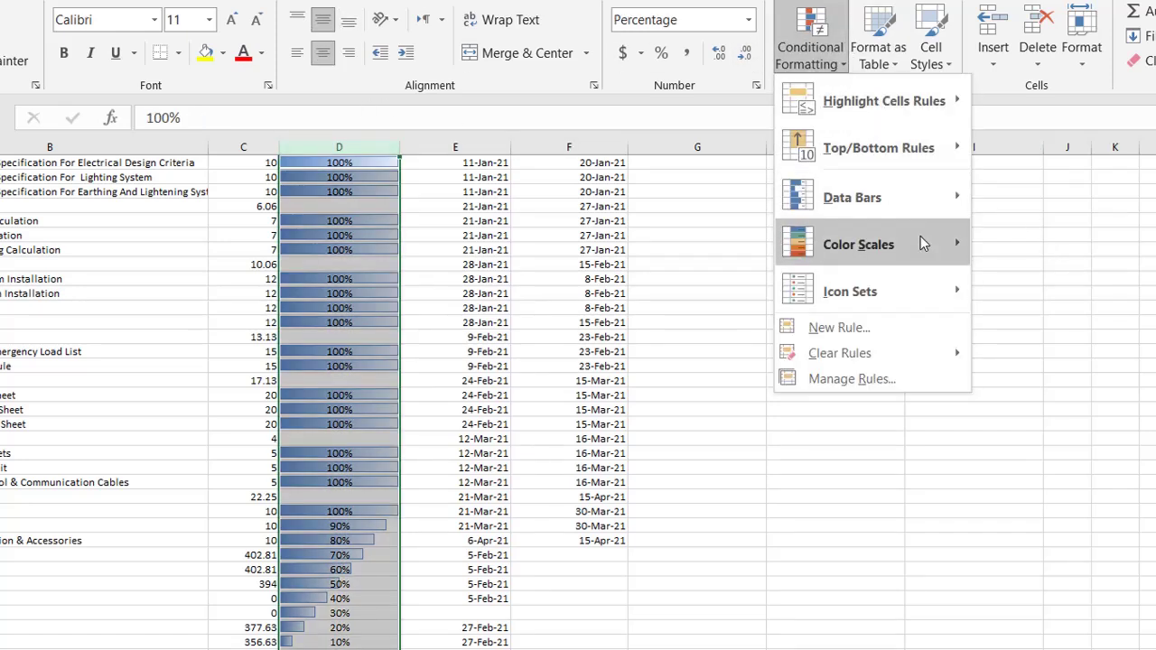
mouse_move(948, 196)
mouse_move(892, 249)
left_click(870, 447)
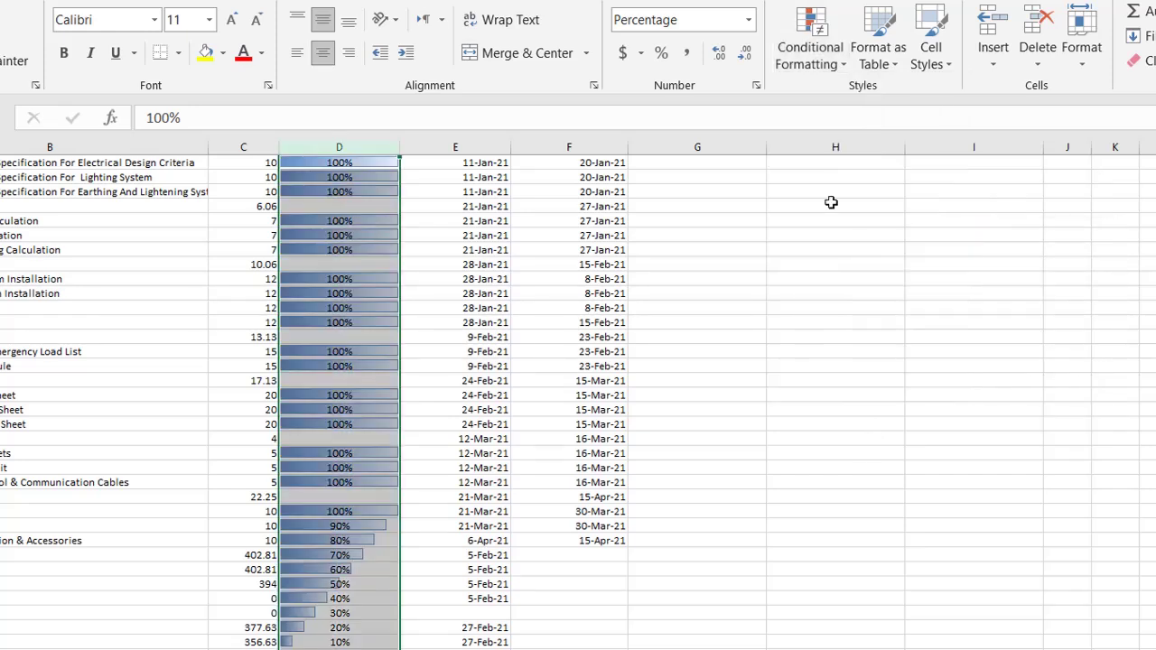
left_click(813, 62)
mouse_move(890, 290)
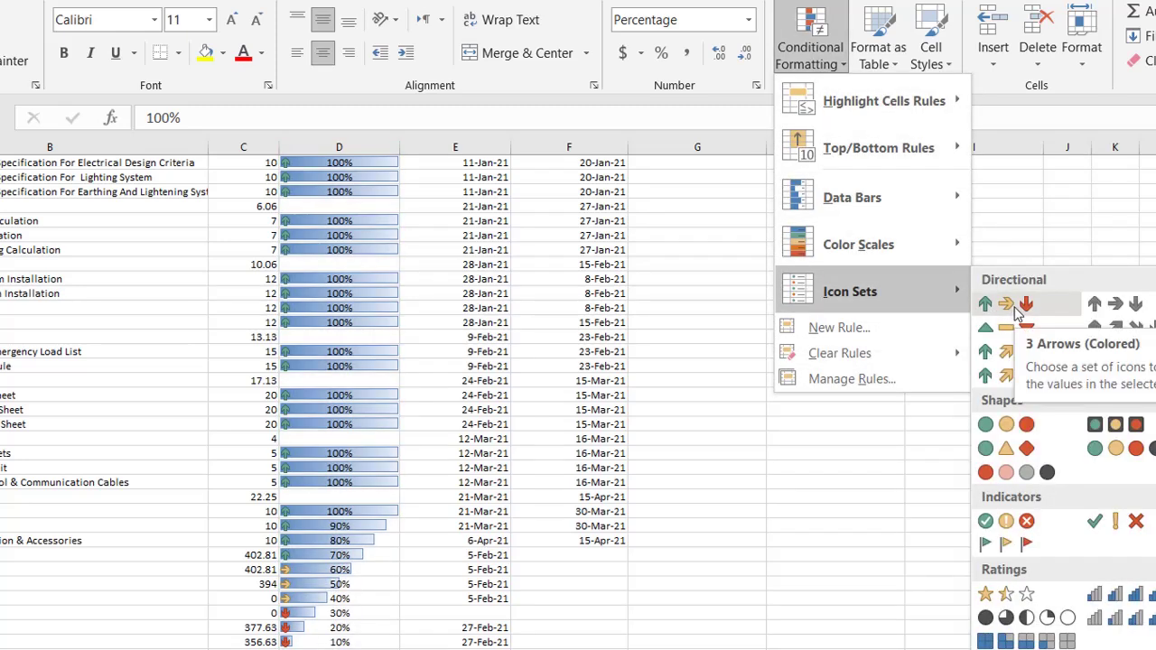
left_click(1002, 433)
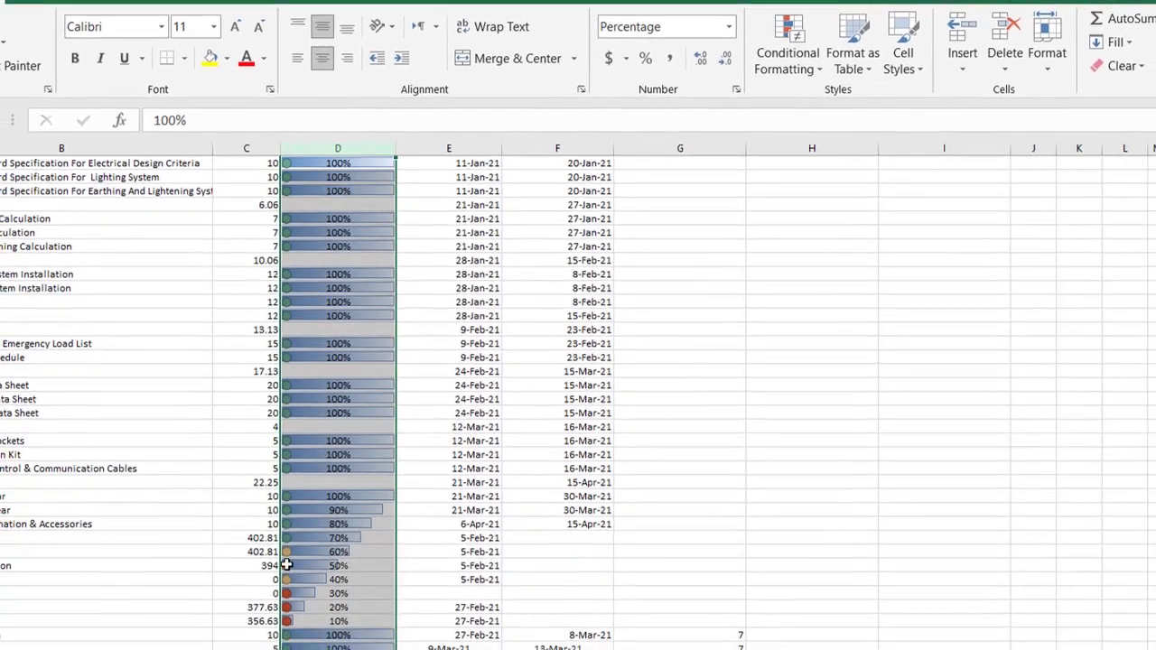
Review the icons along the Activity % Complete column and switch to the COND-FORMT-TEMP worksheet
left_click(199, 598)
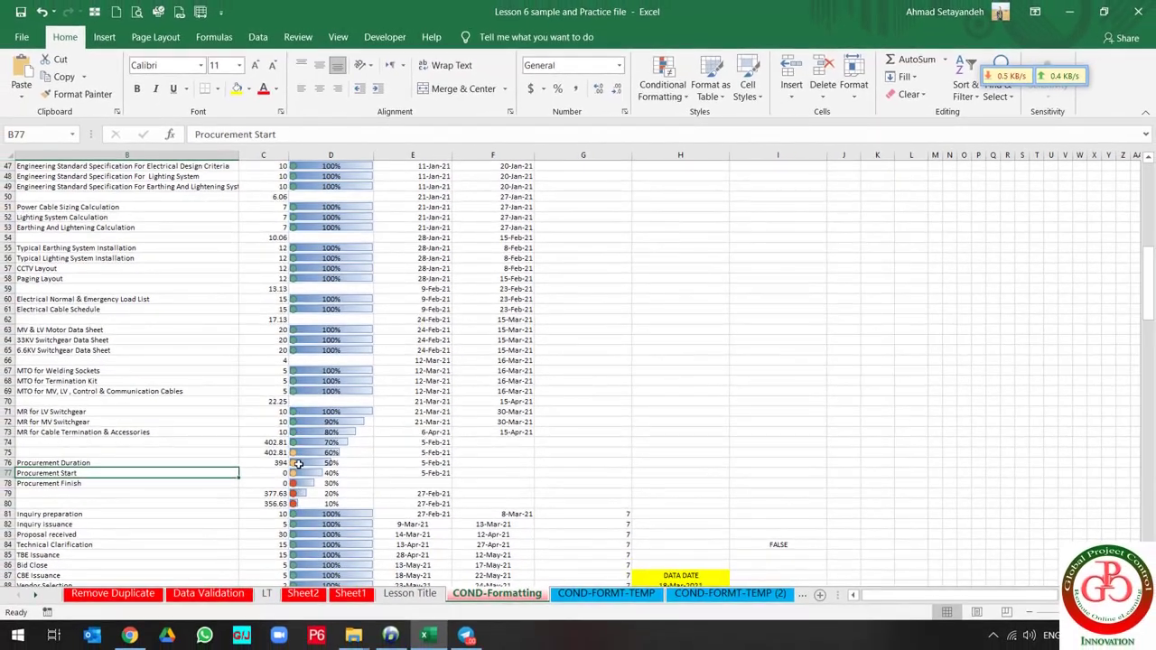
scroll(298, 500, "down", 6)
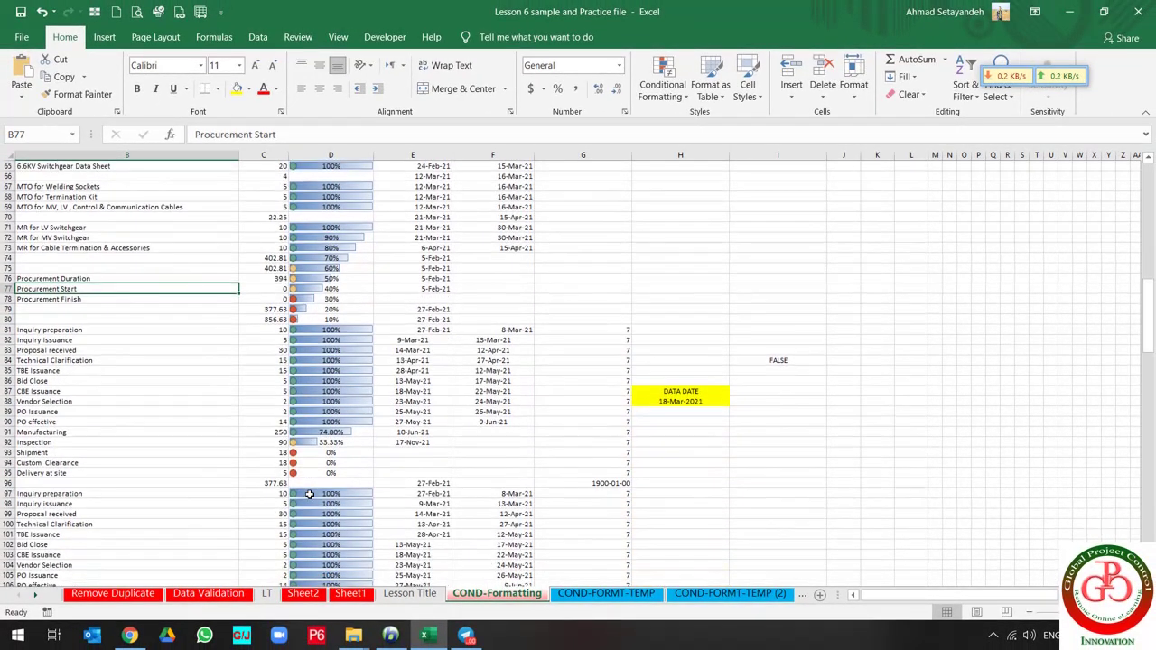
scroll(309, 495, "up", 20)
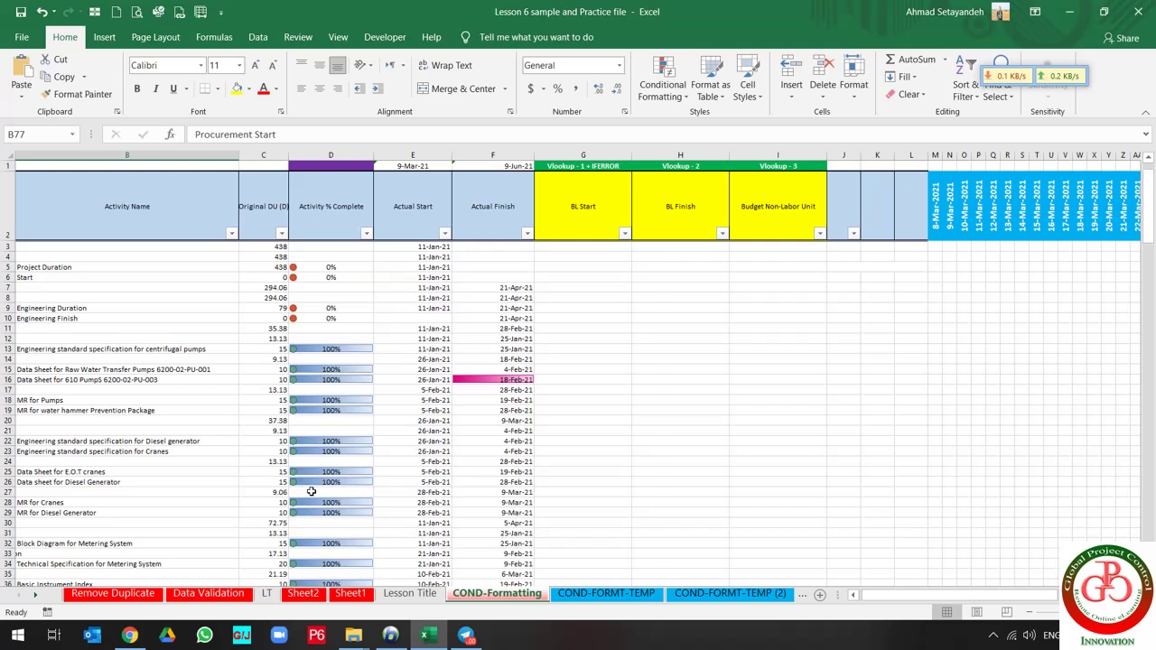
left_click(662, 83)
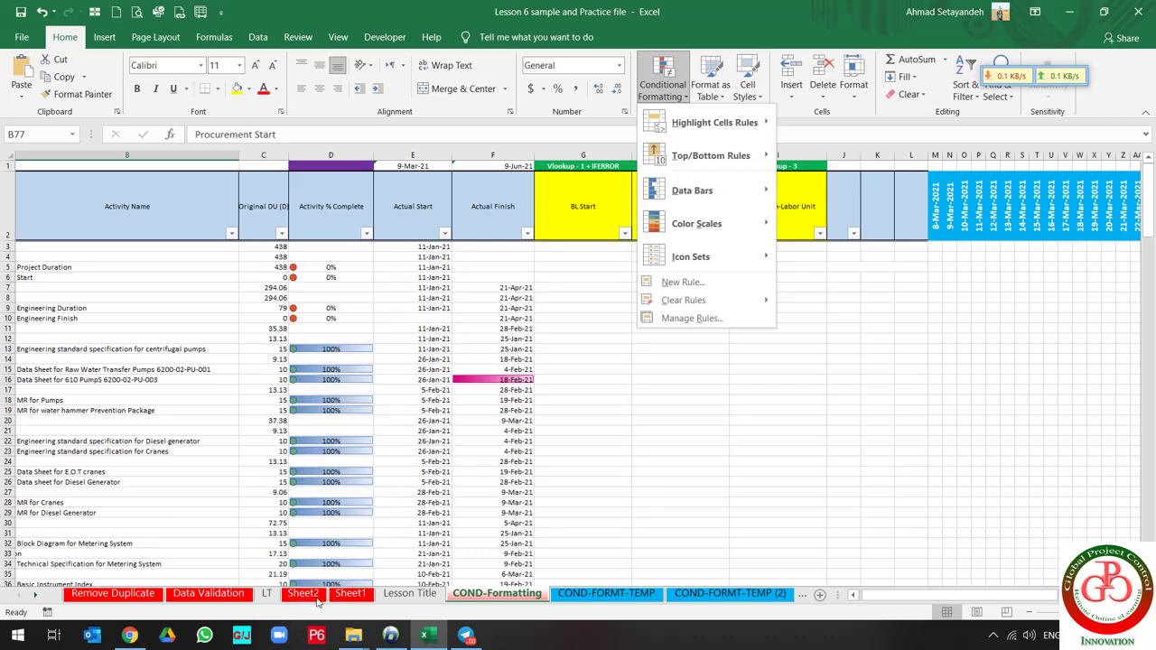
left_click(605, 596)
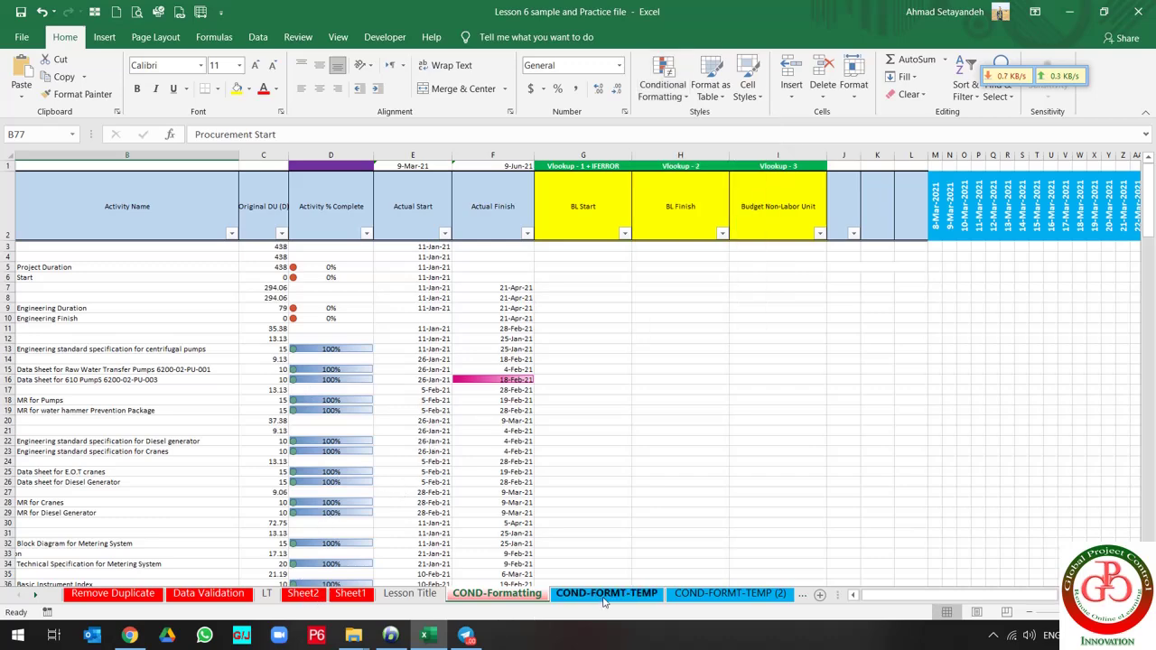
left_click(605, 596)
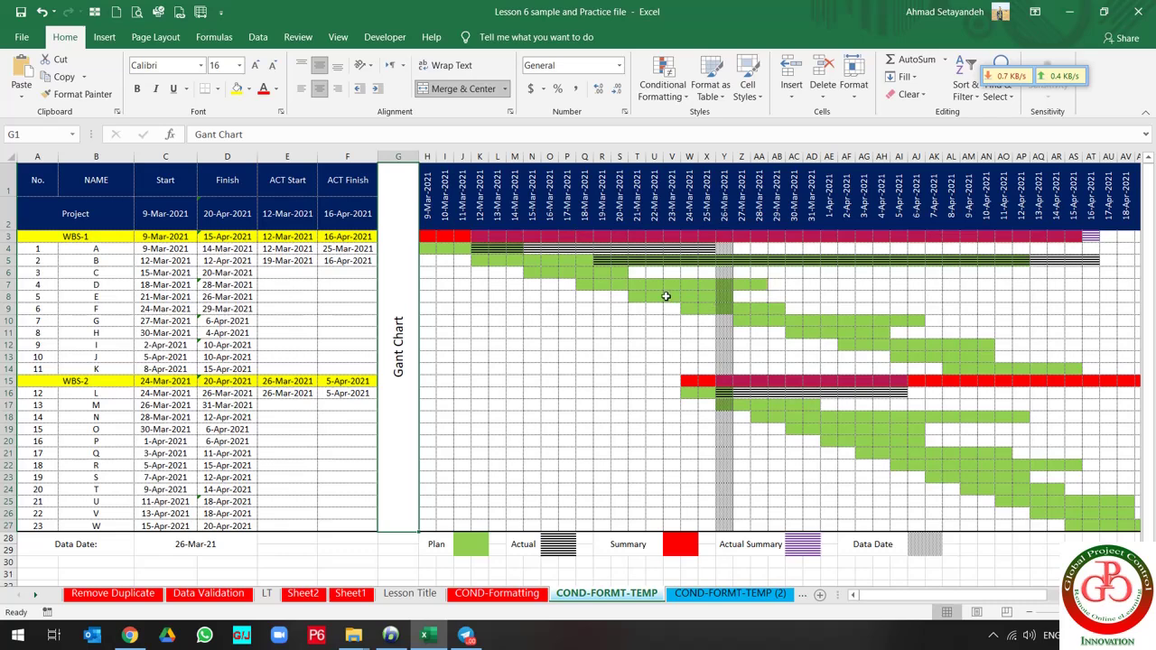
Set activity C's ACT Start in cell E6 to one day after its planned start with =C6+1
left_click(294, 272)
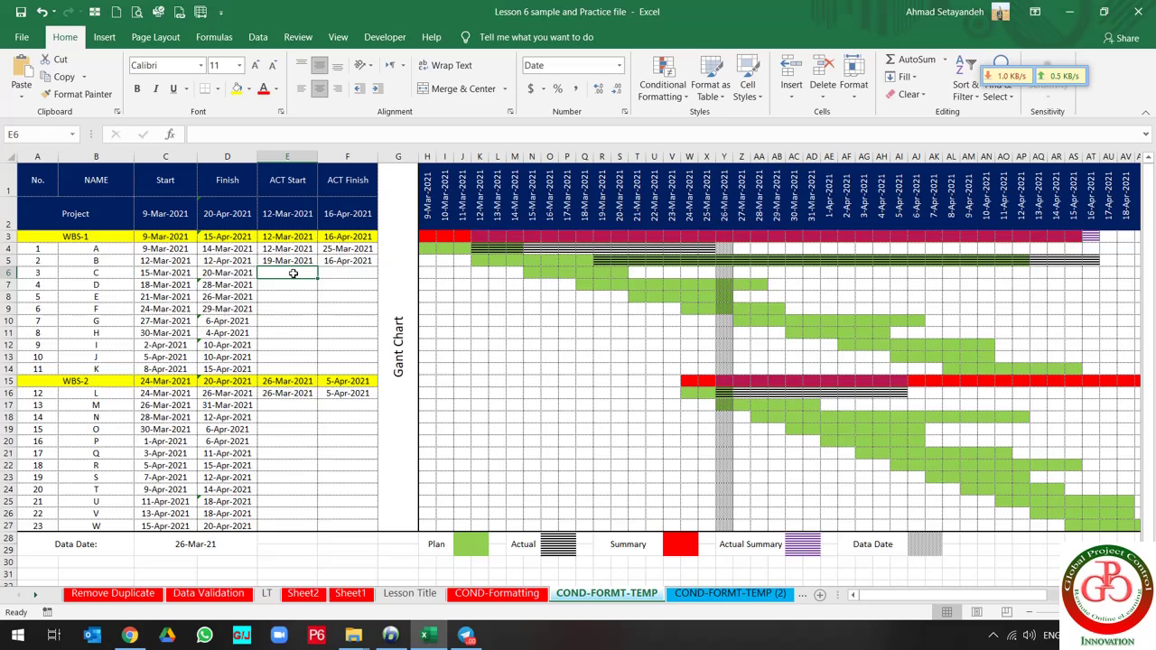
type("=")
key("Up")
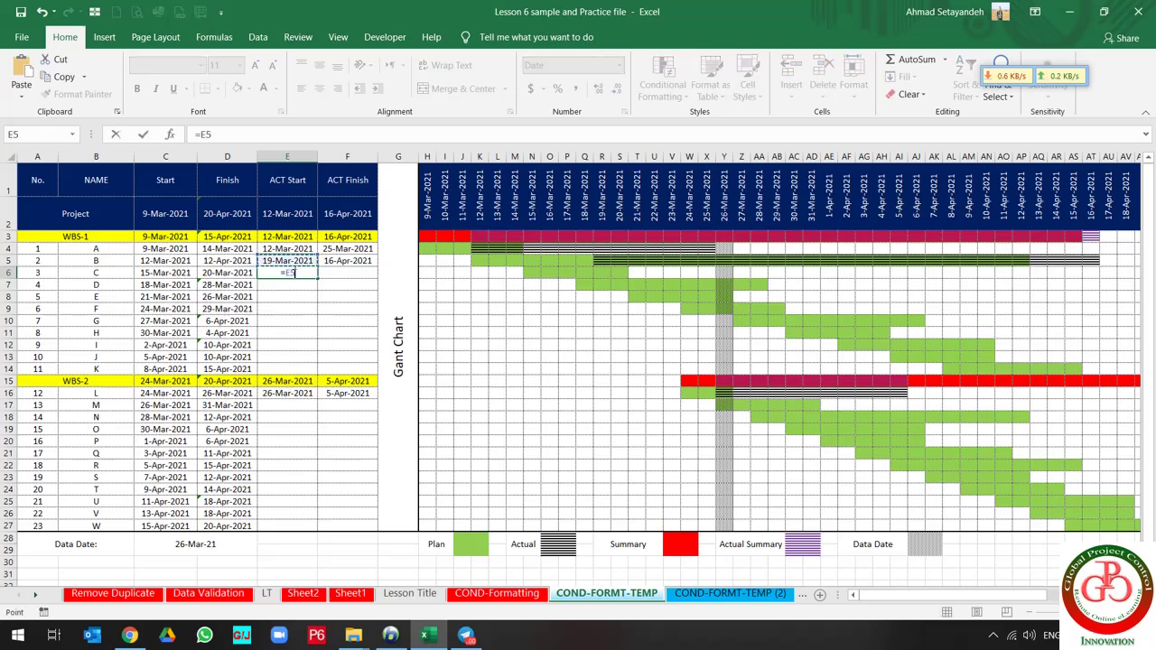
key("Left")
key("Left")
key("Down")
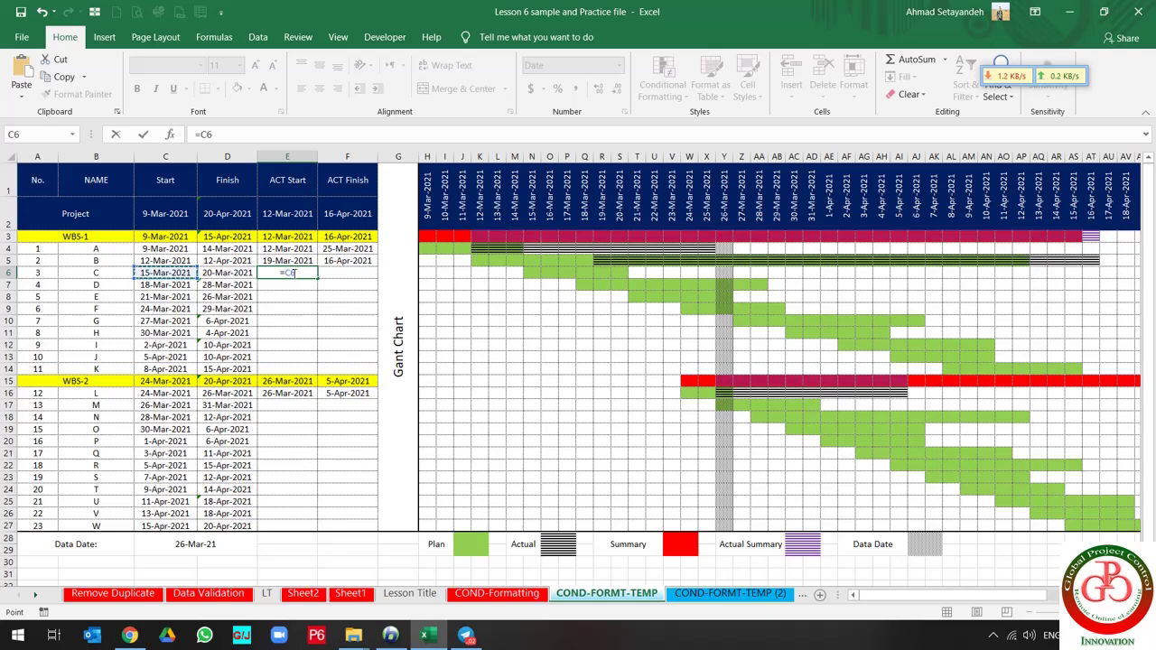
type("=C6+1")
key("Return")
Set activity C's ACT Finish in cell F6 to one day after its planned finish with =D6+1
left_click(294, 272)
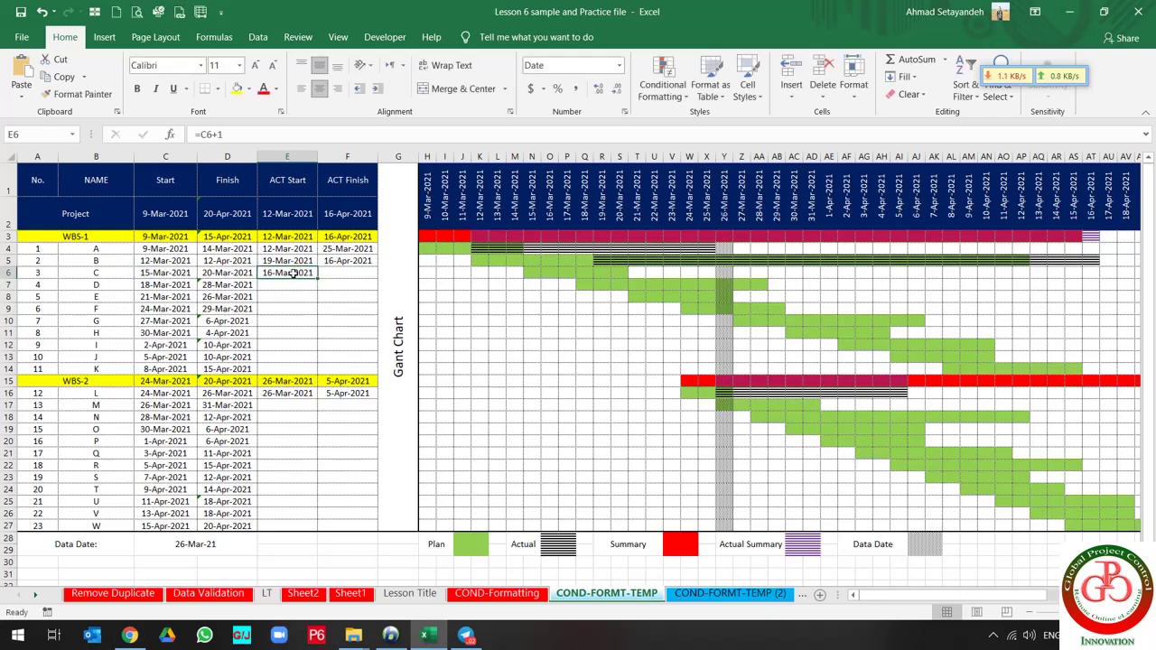
key("Right")
type("=")
key("Left")
key("Left")
type("+")
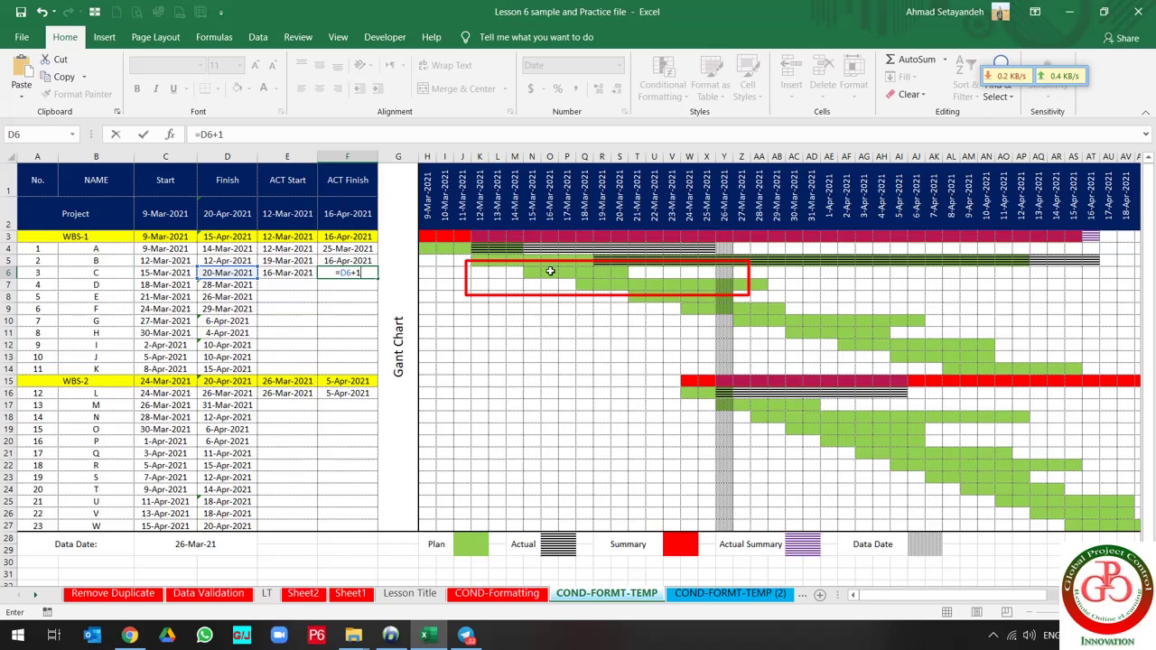
key("Return")
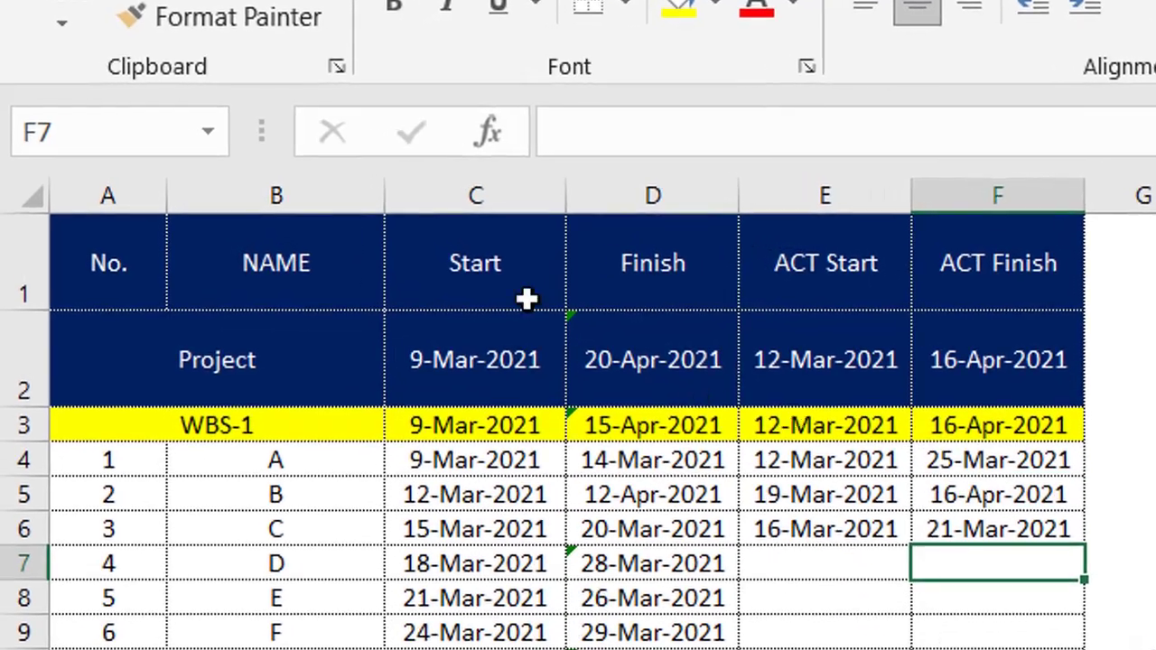
Examine the planned Start and Finish headers, the ACT Start and ACT Finish headers, and the Gantt chart's timeline dates
left_click_drag(418, 246, 655, 261)
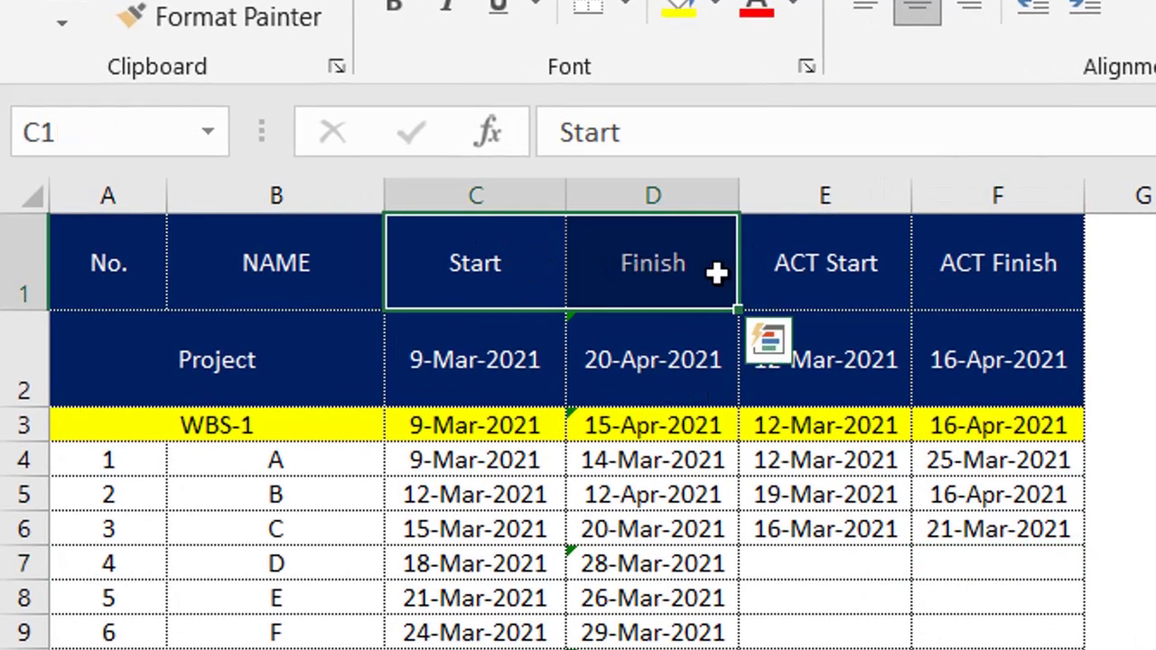
left_click_drag(826, 263, 993, 261)
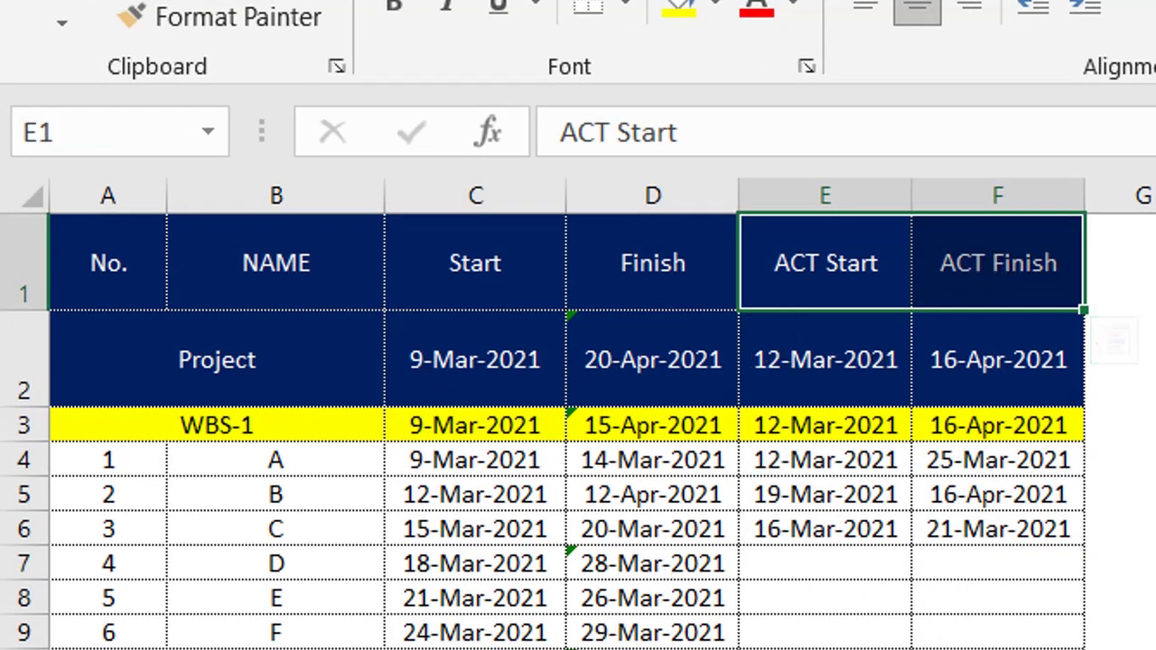
left_click_drag(122, 256, 998, 649)
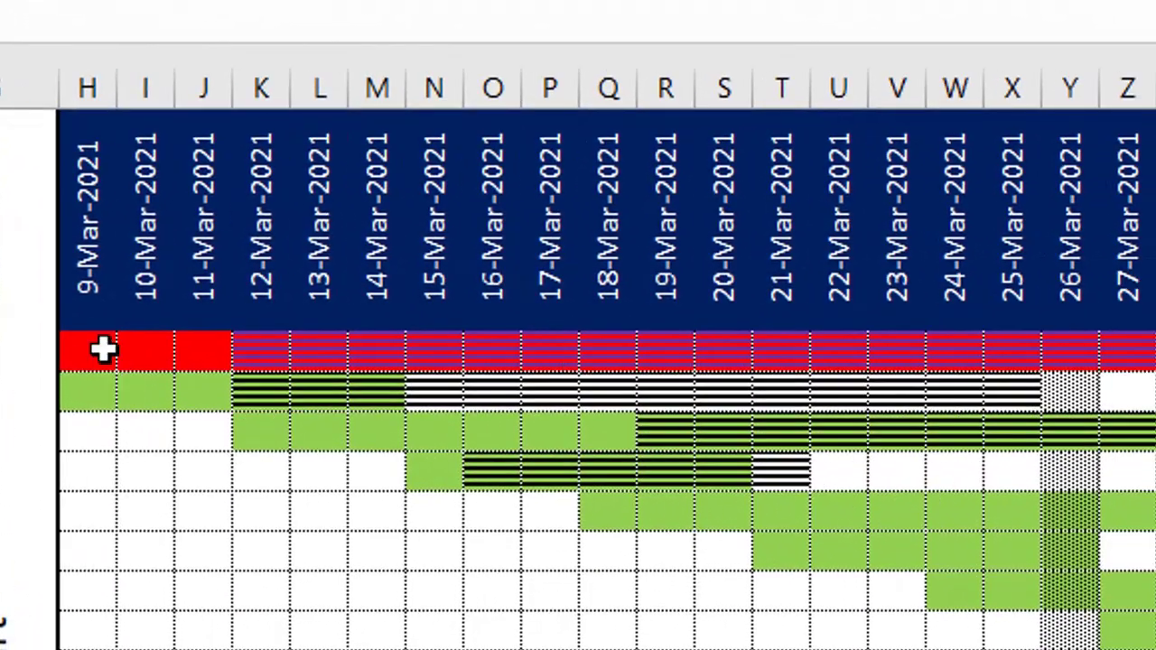
left_click(101, 232)
left_click_drag(91, 231, 1151, 224)
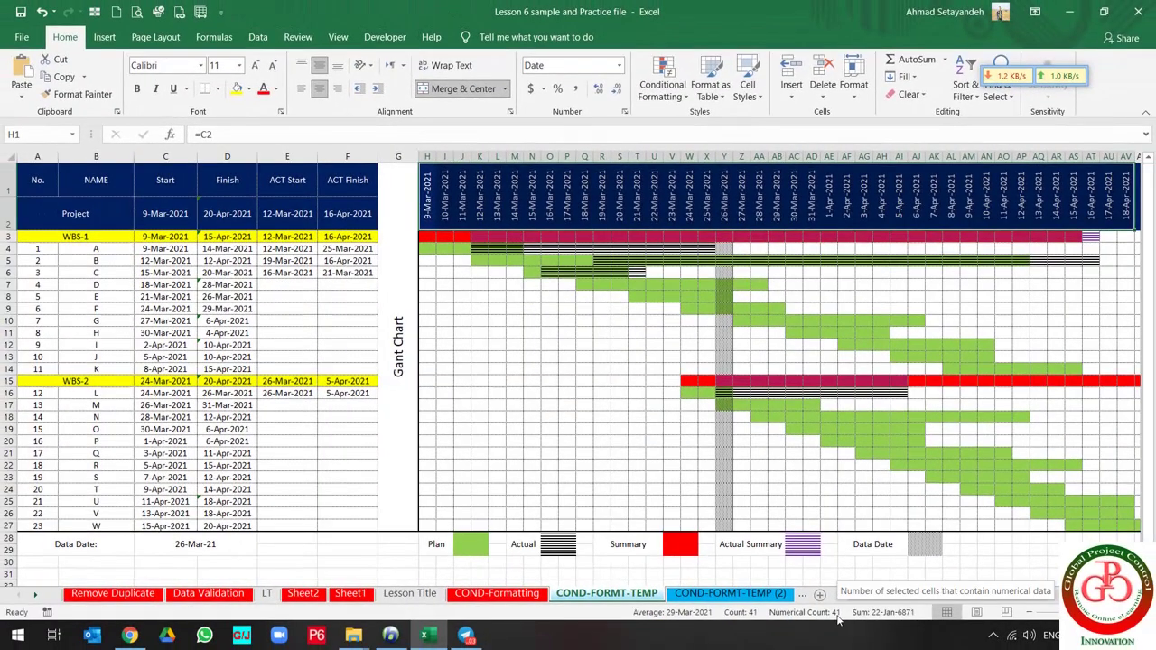
Examine the Gantt Chart label and the legend entries Plan, Actual, Summary, Actual Summary and Data Date with their fills
left_click(398, 406)
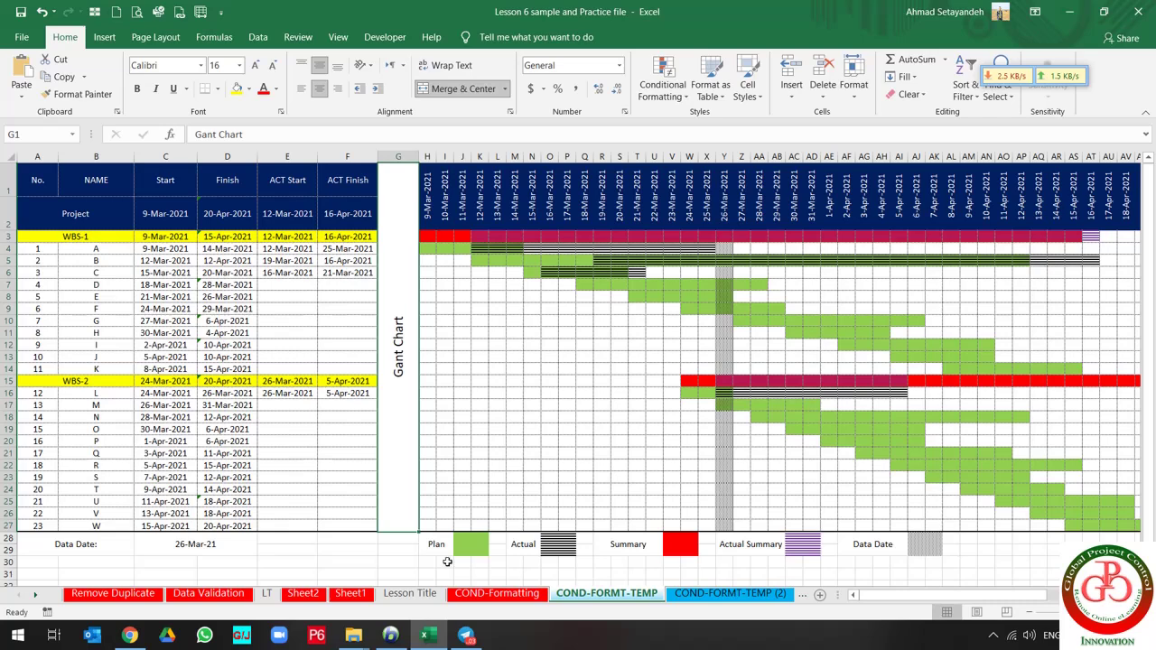
left_click_drag(442, 551, 558, 544)
left_click(628, 544)
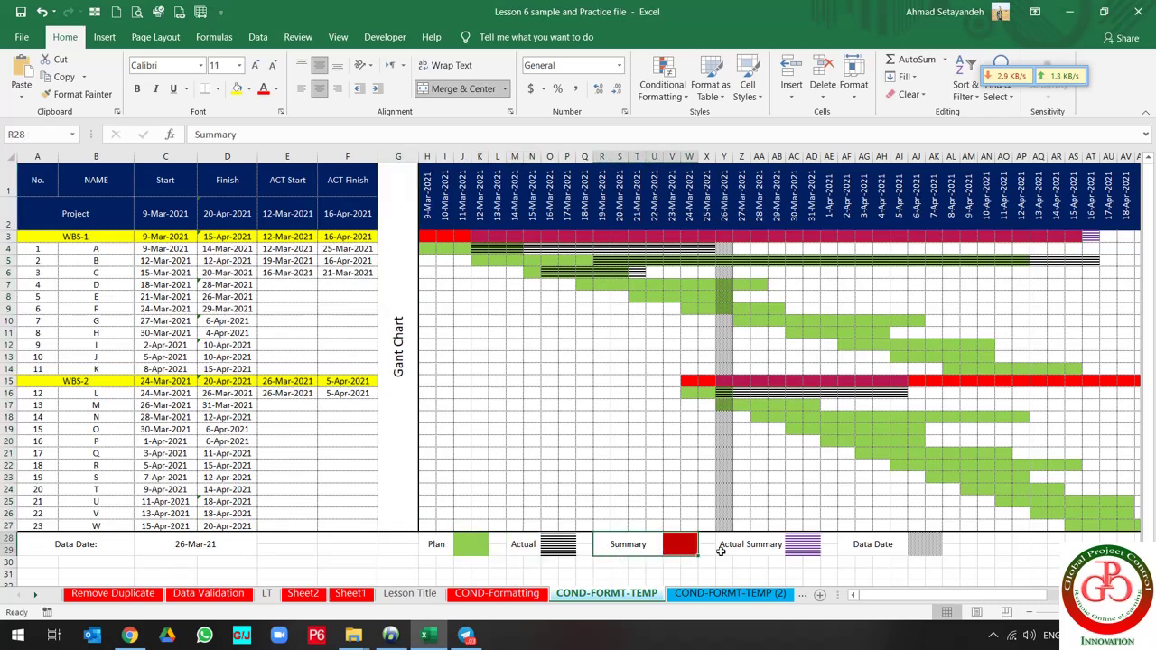
left_click(749, 544)
left_click_drag(763, 550, 802, 553)
left_click_drag(890, 549, 913, 549)
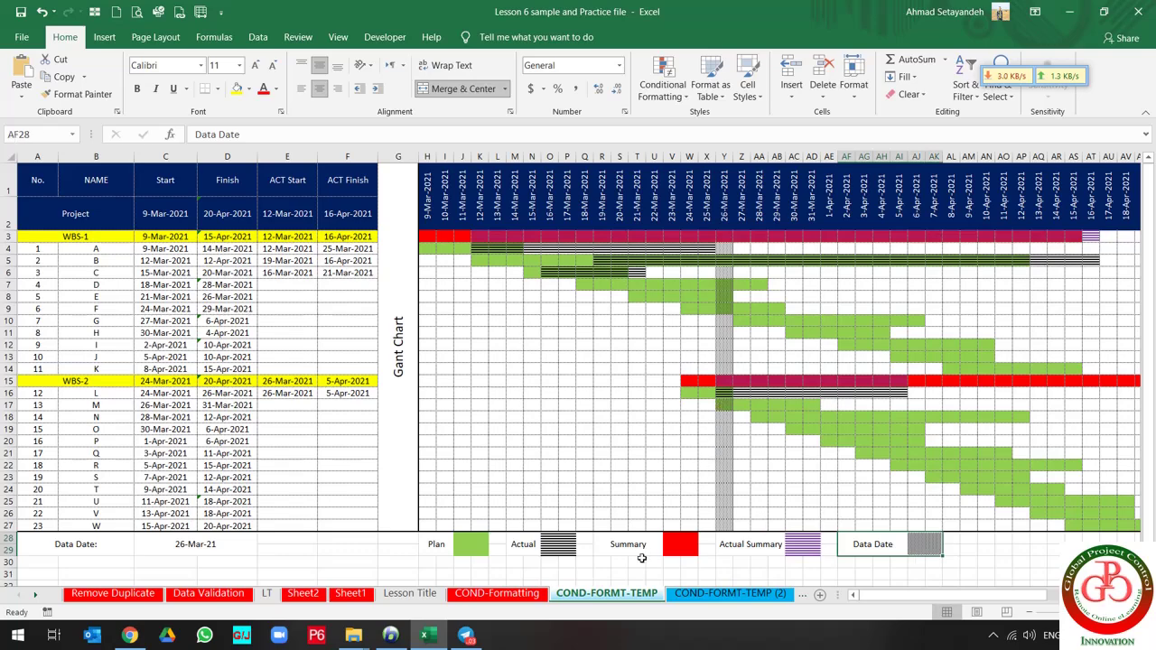
On the COND-FORMT-TEMP (2) worksheet, start a new conditional formatting rule that uses a formula to determine which cells to format
left_click(709, 593)
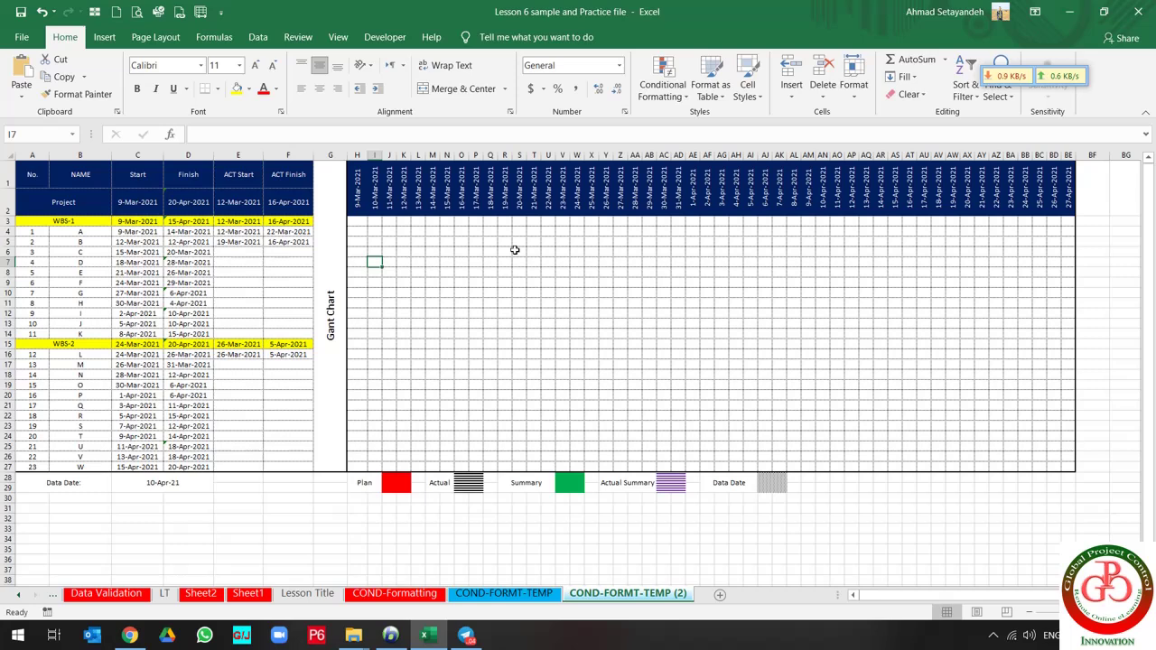
left_click(548, 282)
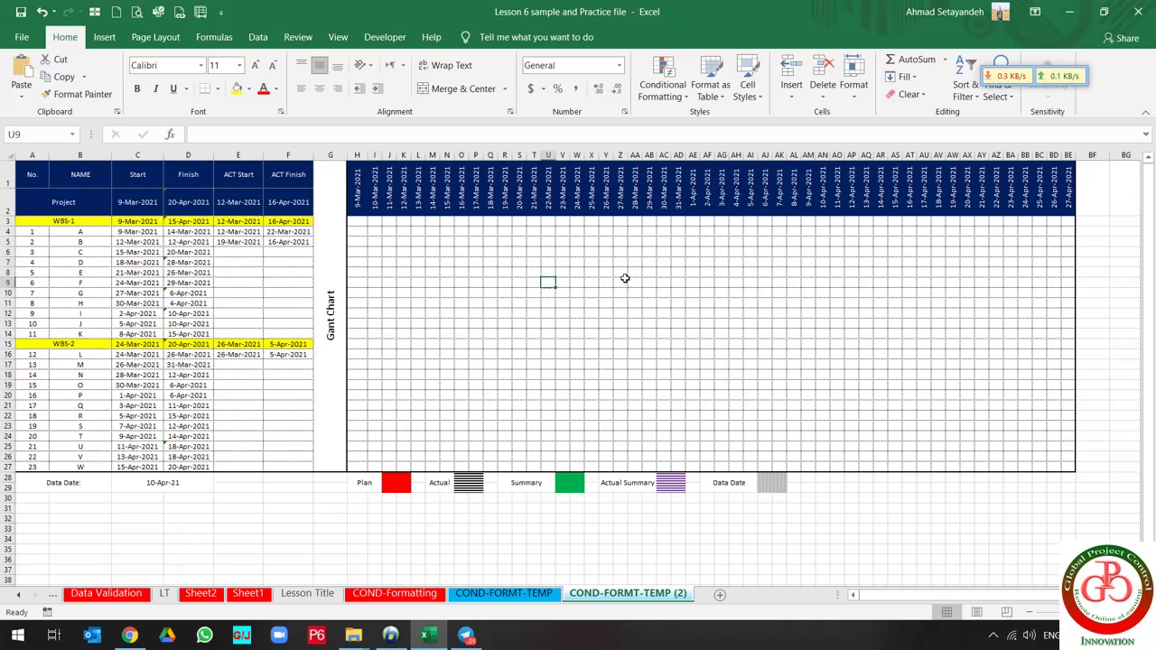
left_click(662, 85)
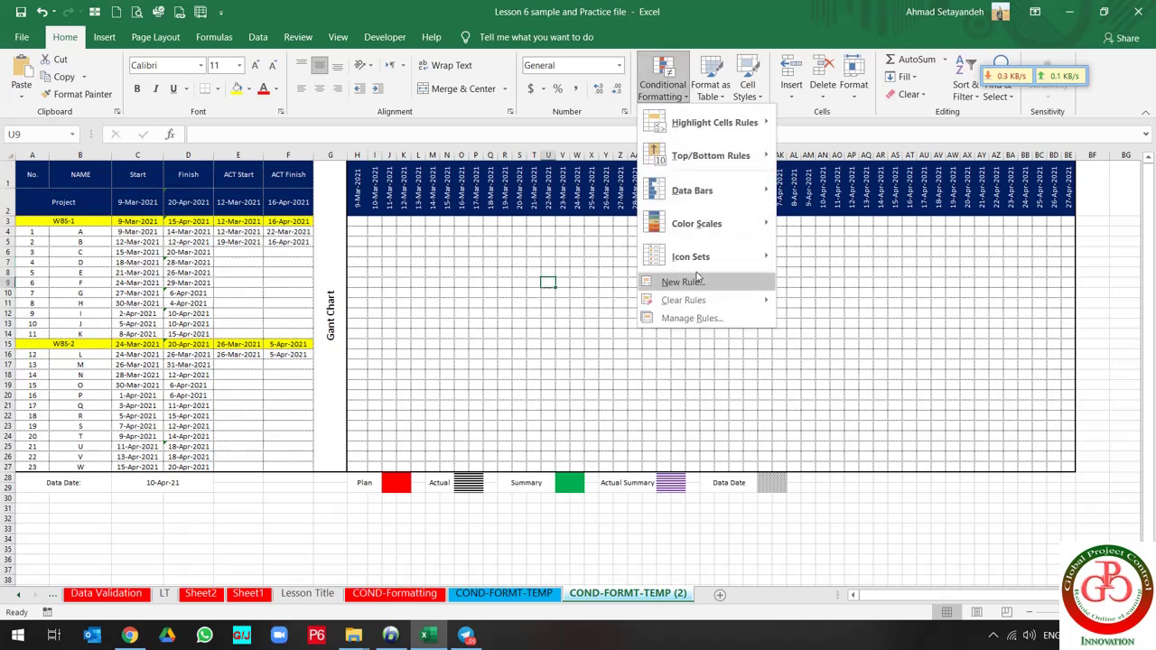
left_click(703, 319)
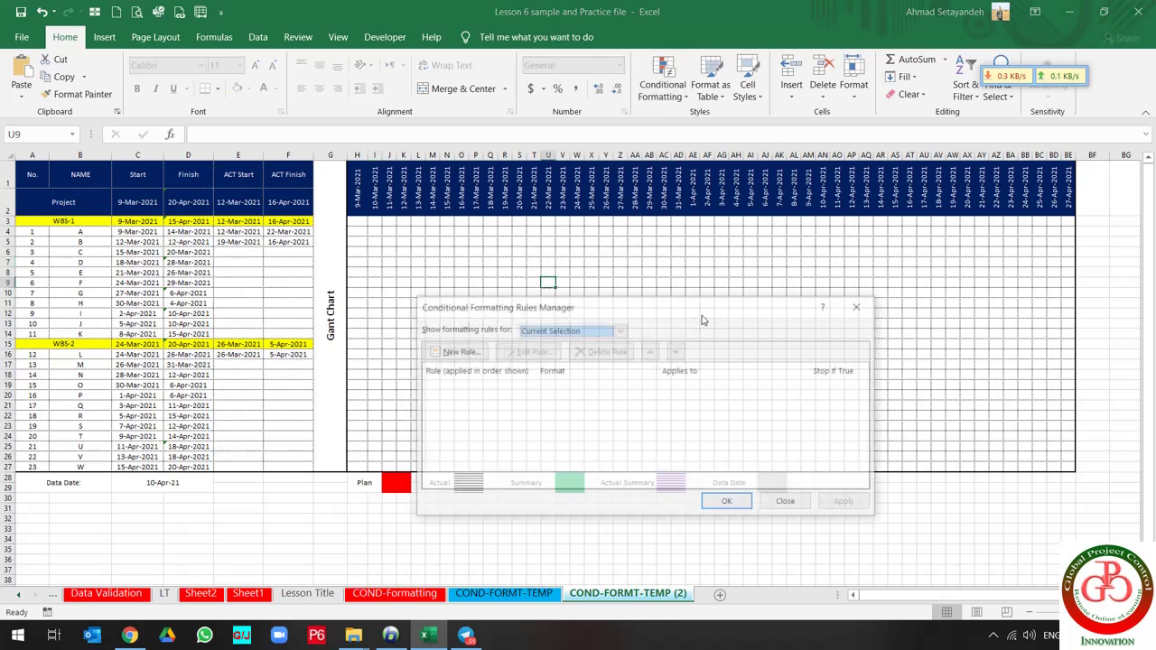
left_click(471, 354)
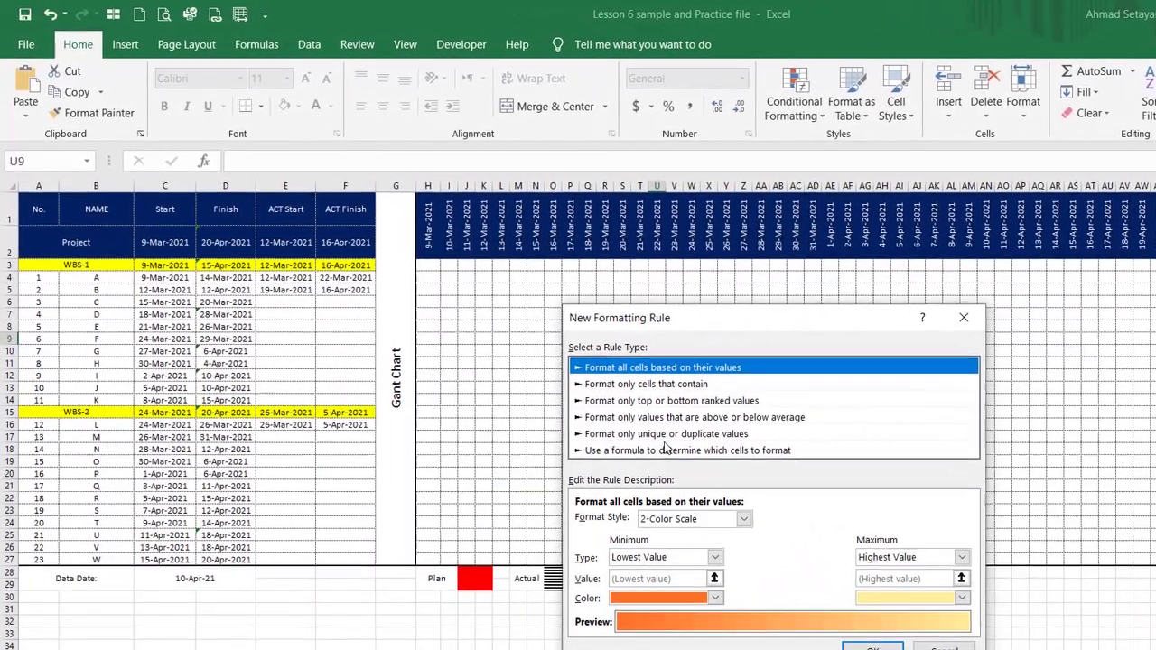
left_click(665, 449)
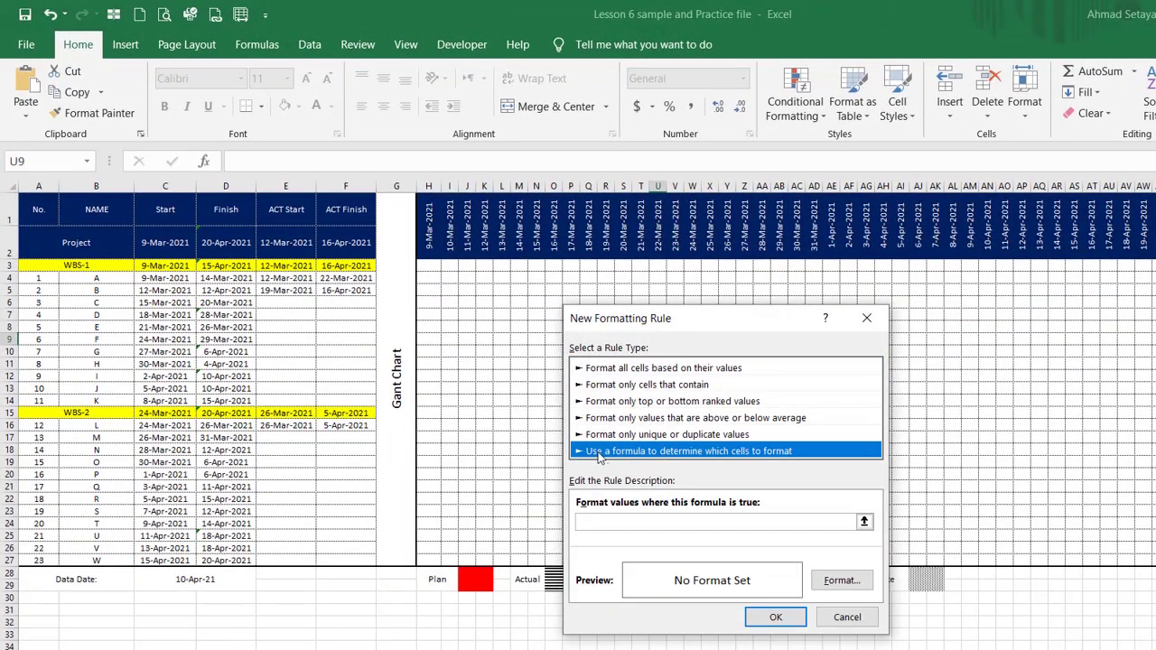
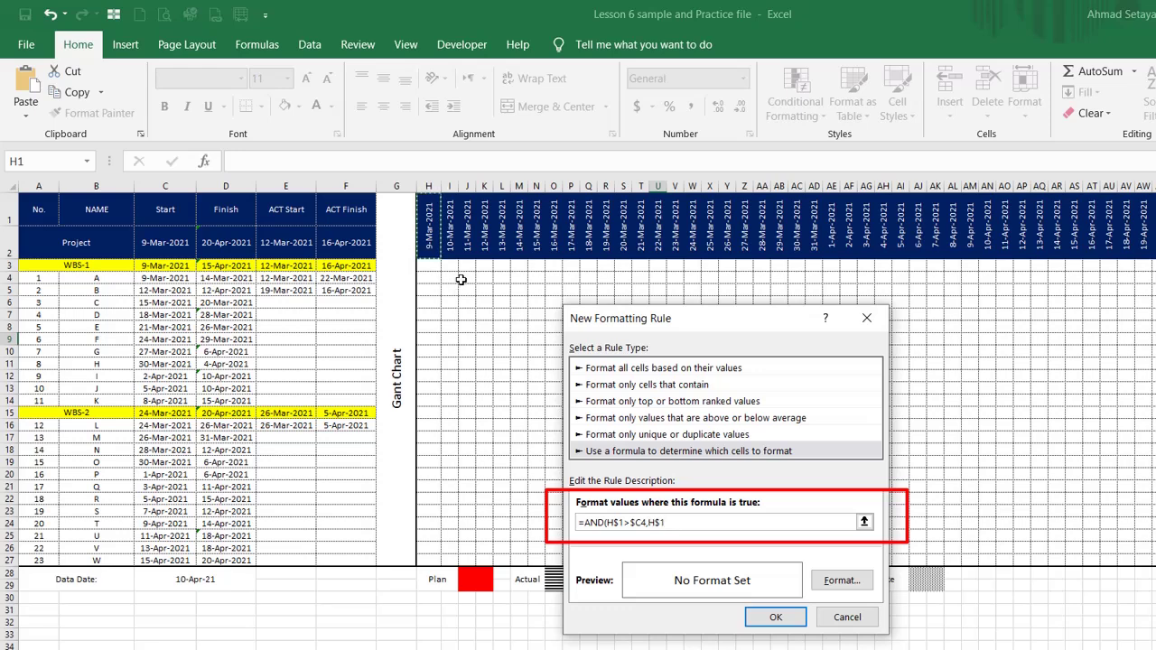
Complete the rule formula as =AND(H$1>$C4,H$1<$D4), picking activity A's planned Finish date for the second comparison
type("<")
left_click(244, 278)
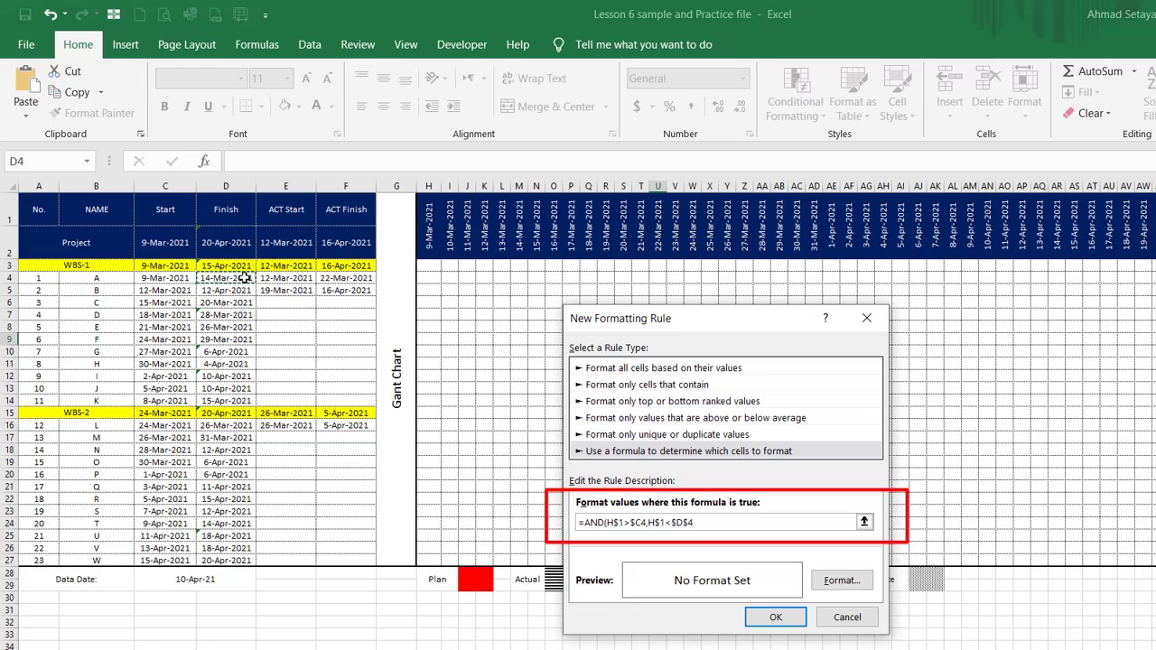
key("F4")
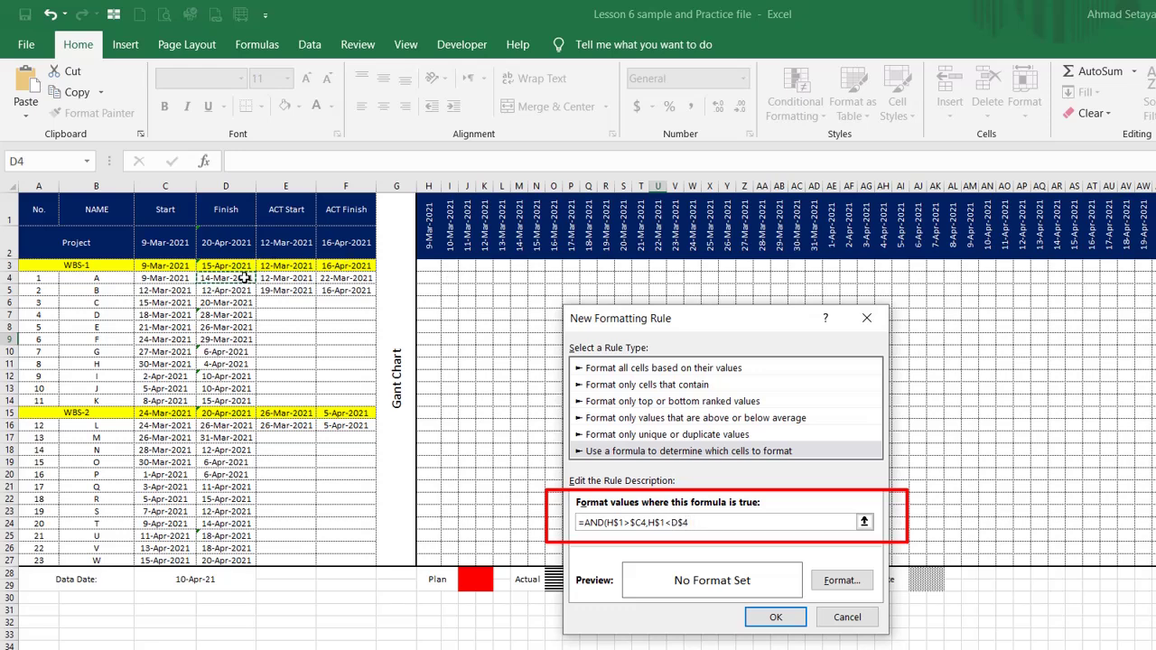
key("F4")
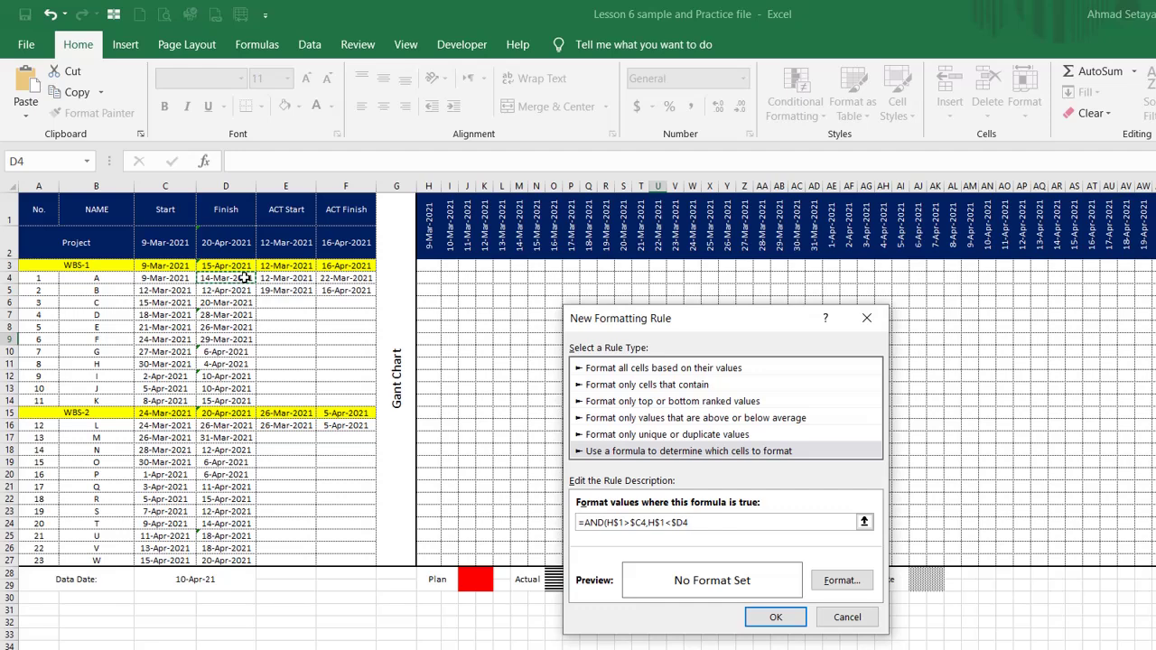
type(")")
Give the rule an orange background fill and save the new rule
left_click(841, 579)
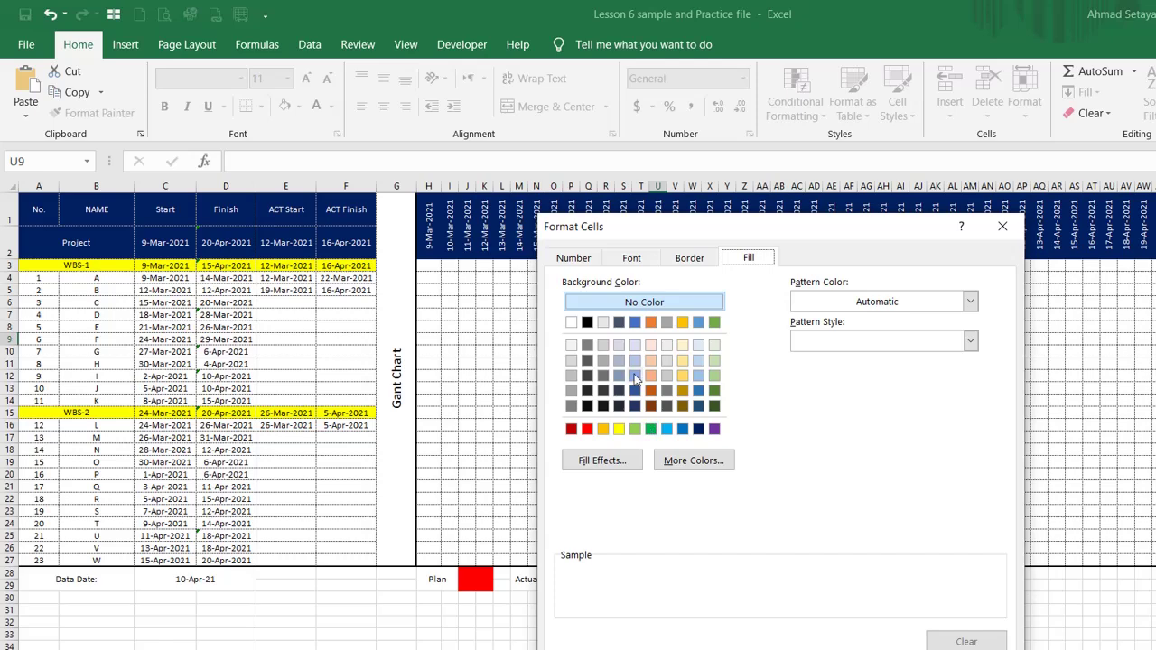
left_click(603, 429)
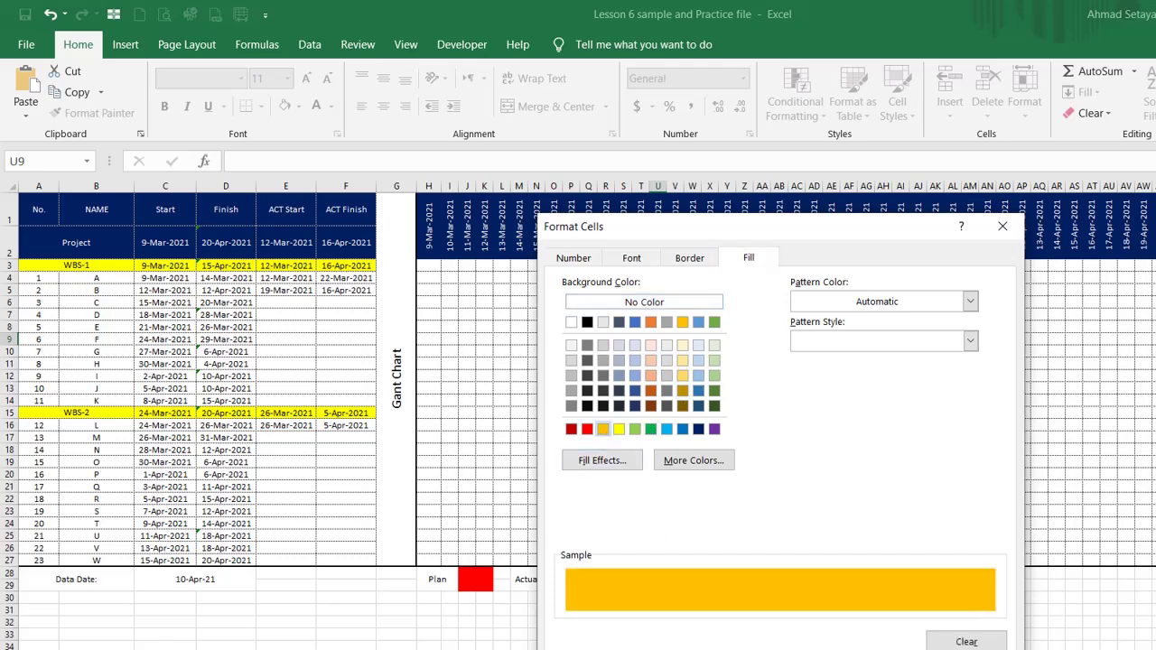
key("Return")
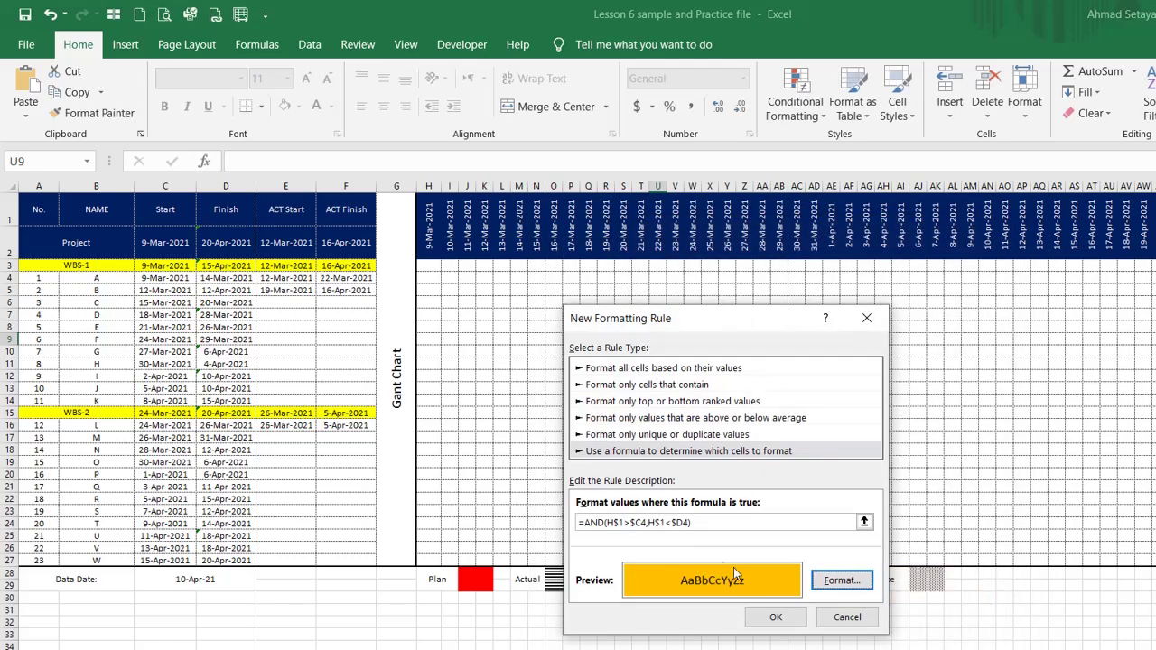
left_click(778, 618)
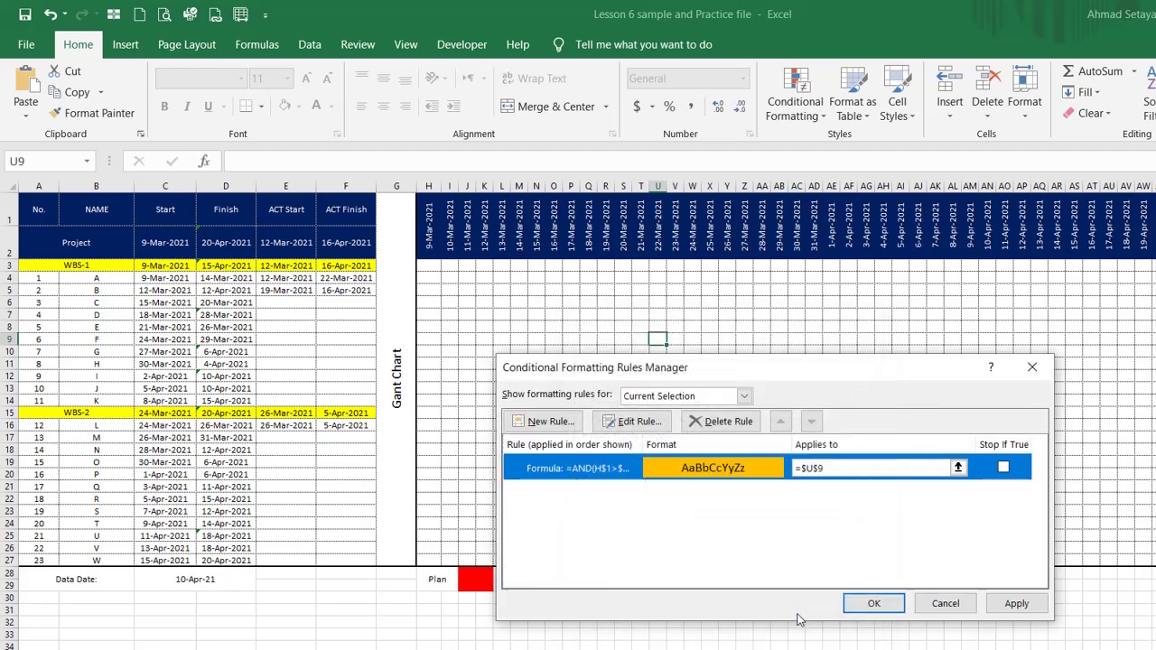
Apply the rule to the activity rows of the Gantt grid, =$H$4:$BE$14,$H$16:$BE$27
left_click(958, 467)
left_click_drag(428, 278, 1154, 401)
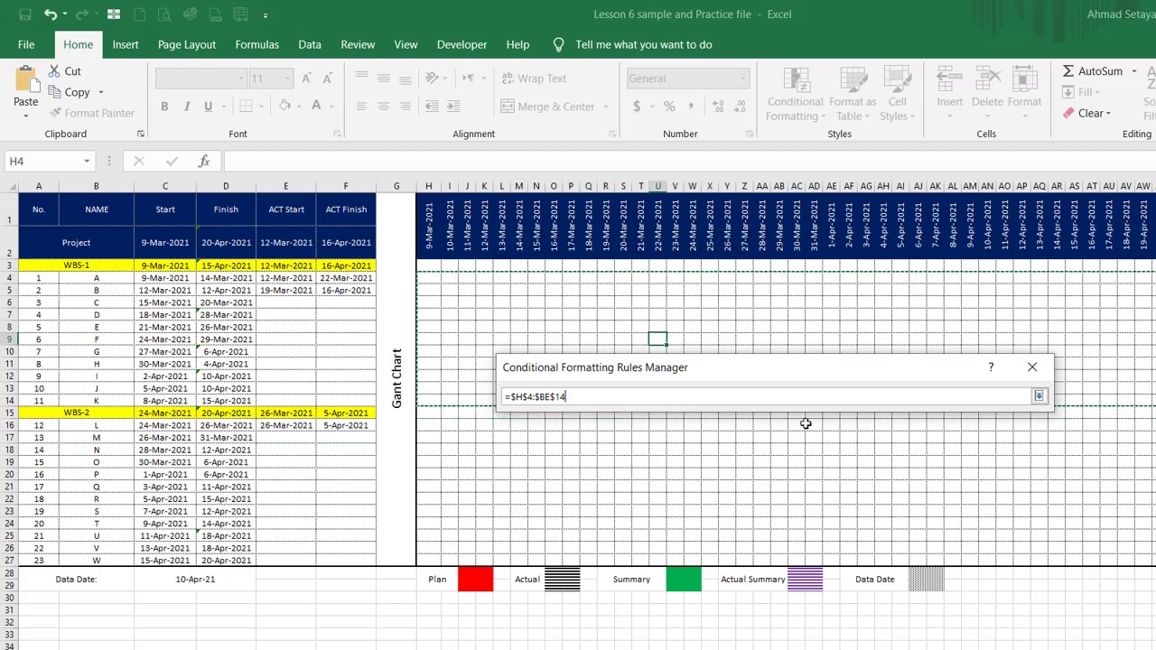
left_click_drag(432, 426, 1154, 562)
left_click(1040, 398)
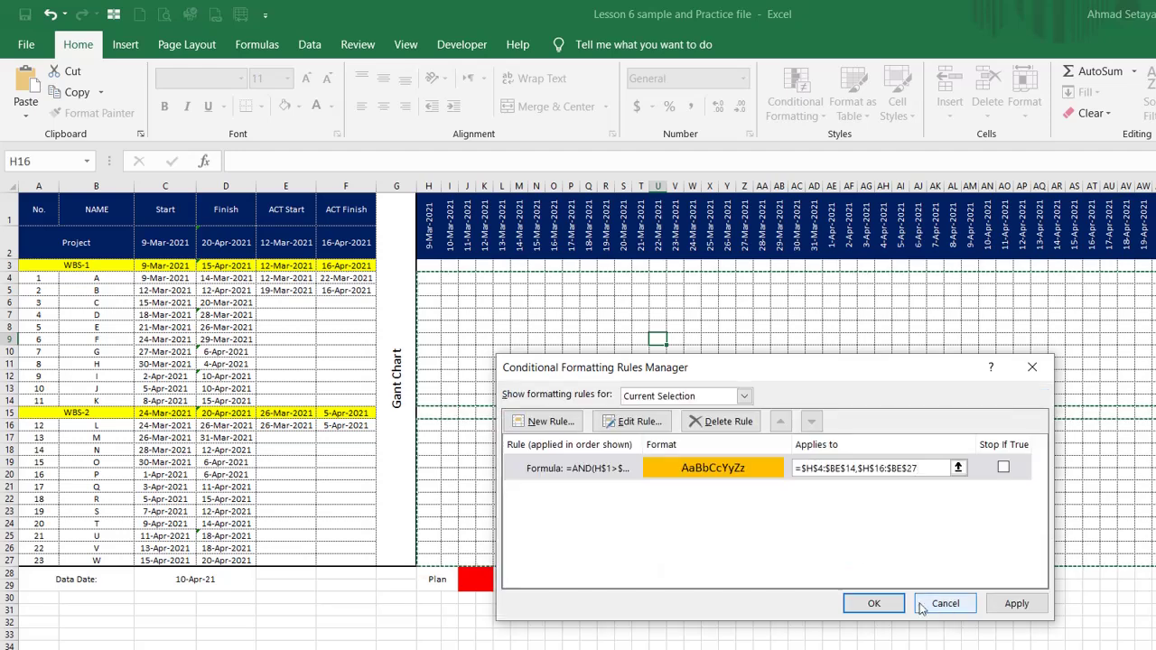
left_click(1016, 603)
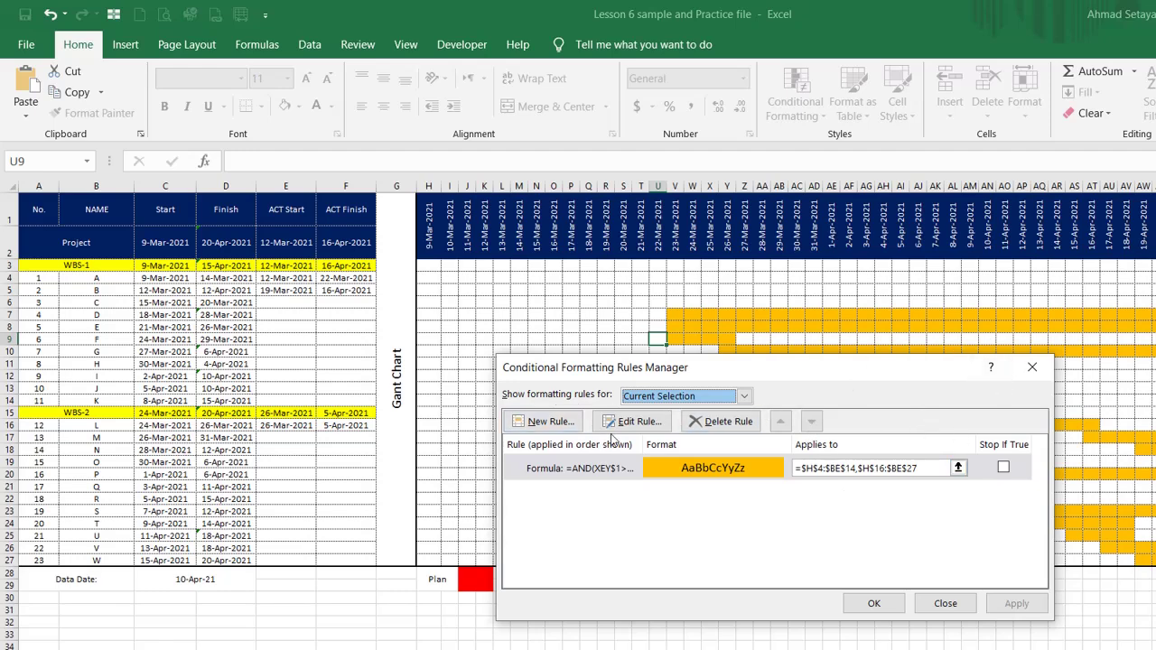
Edit the orange rule's formula, replacing the first timeline reference XEY$1 with H$1
left_click(639, 422)
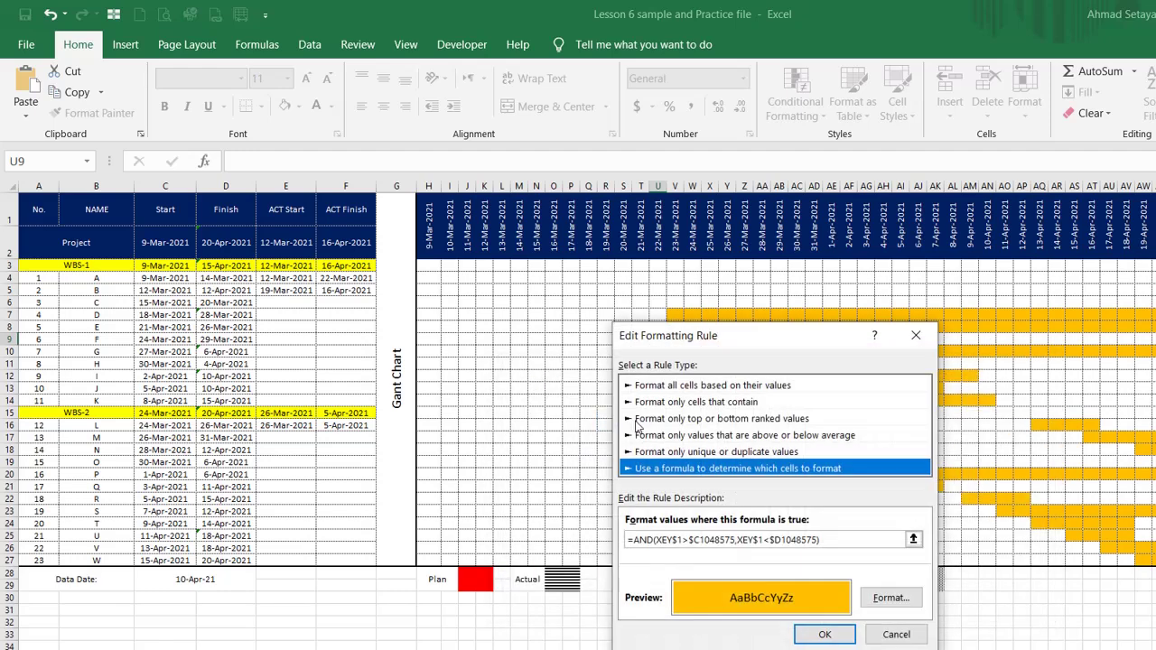
left_click(661, 540)
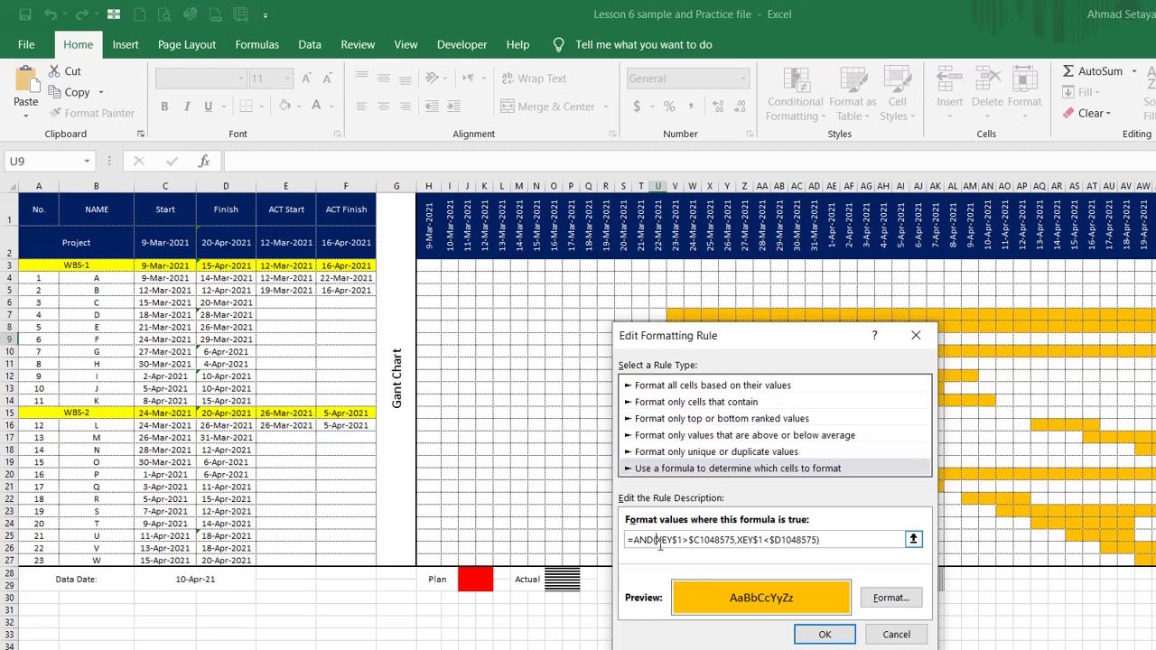
key("Delete")
key("Delete")
key("Delete")
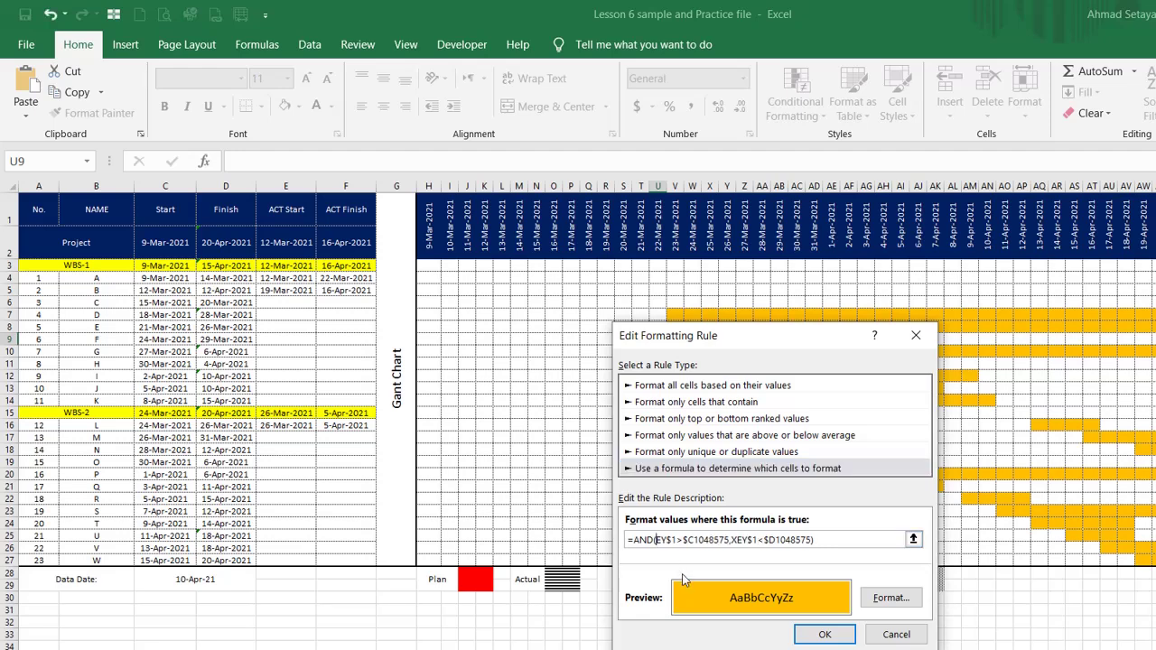
left_click(428, 240)
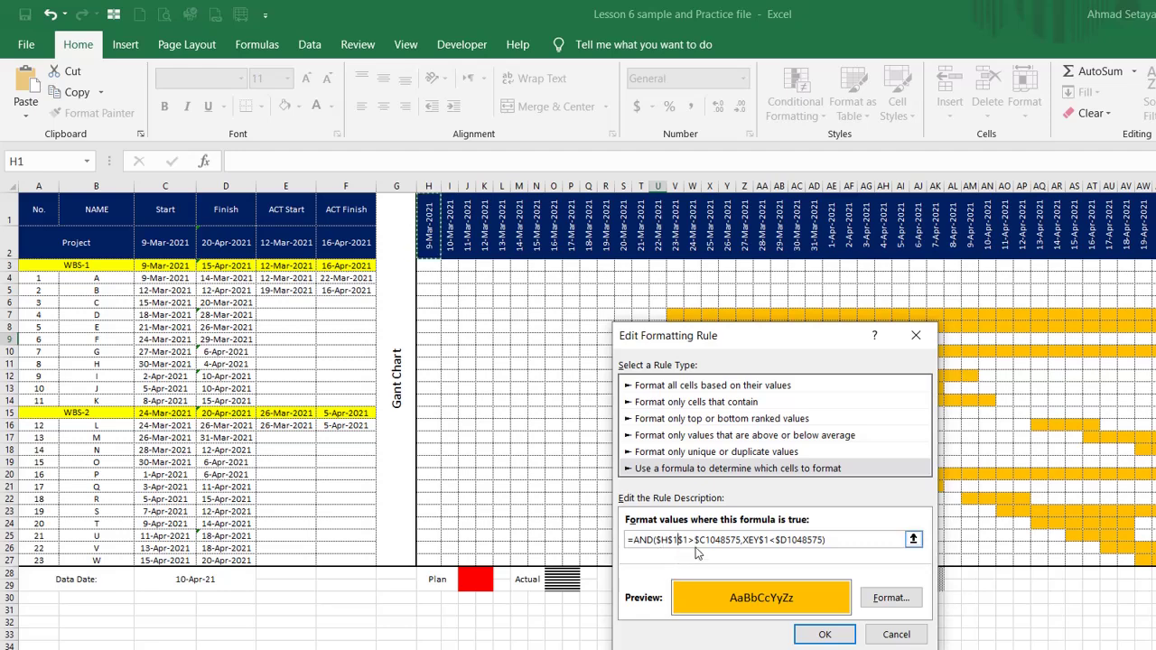
left_click_drag(688, 539, 653, 540)
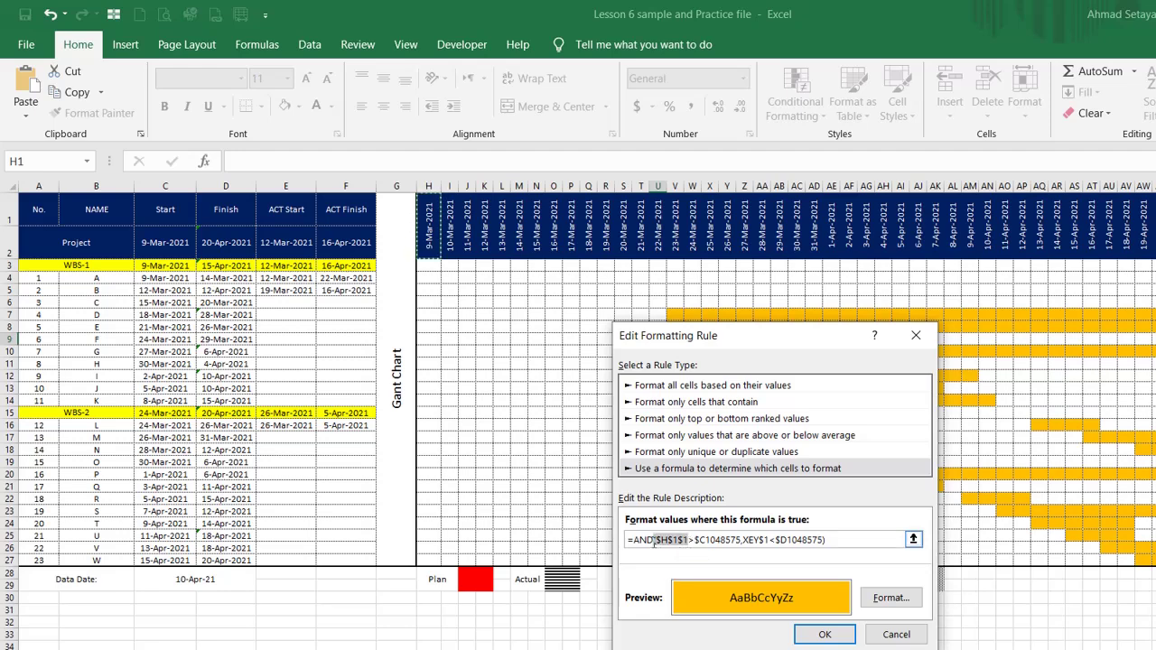
type("H")
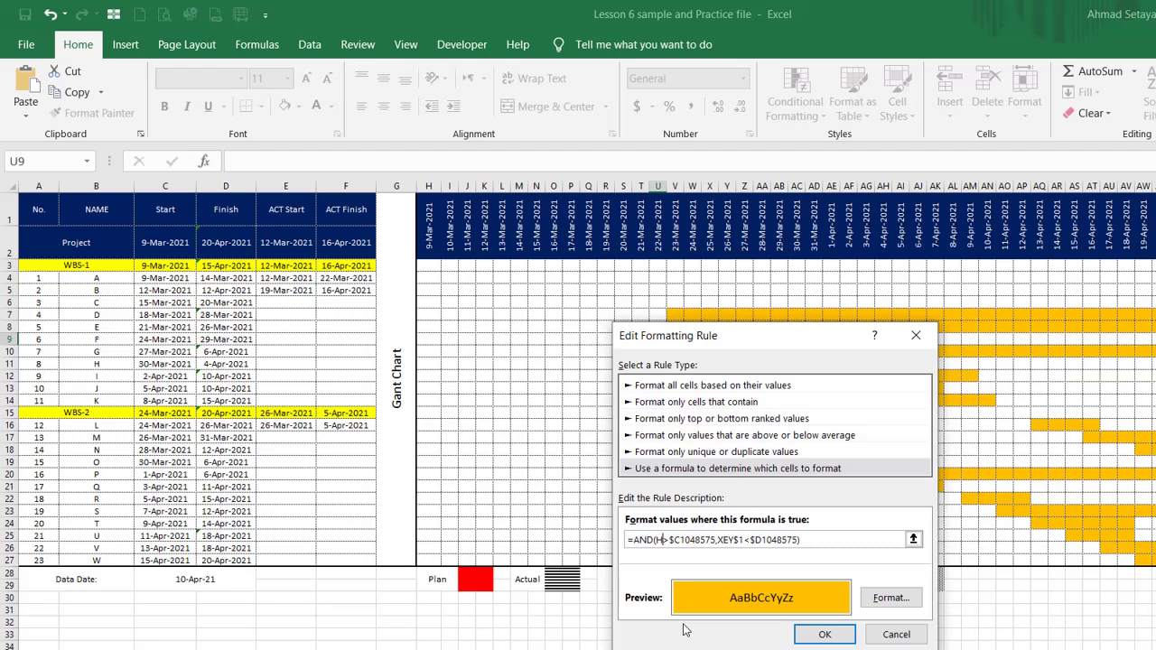
type("1")
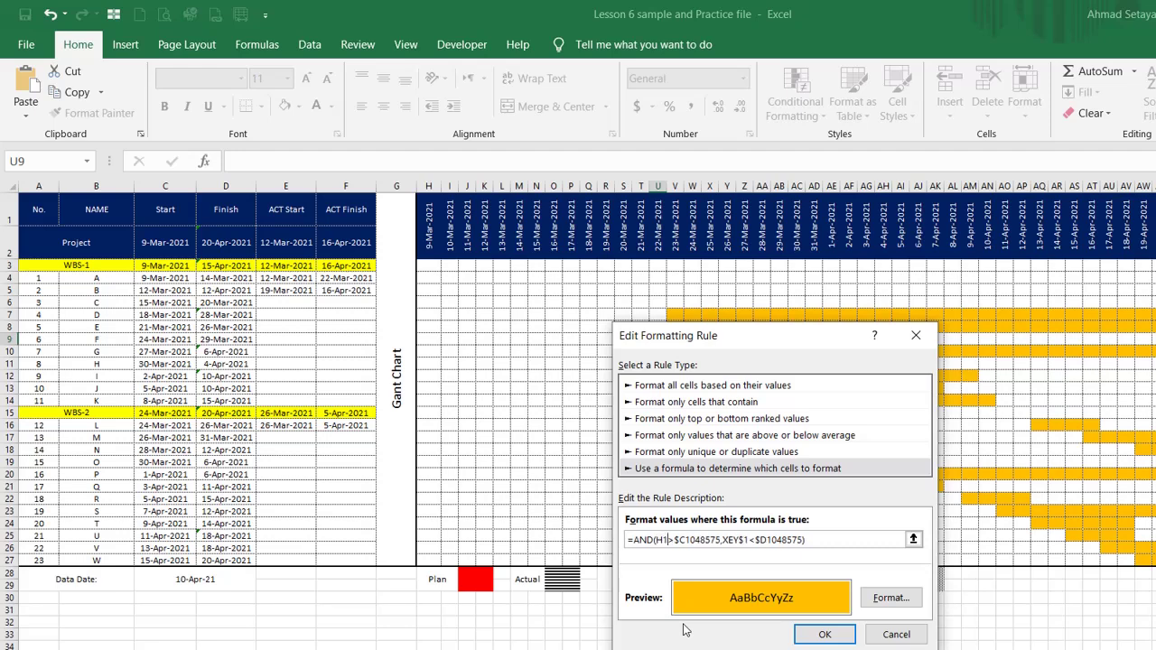
key("F4")
key("F4")
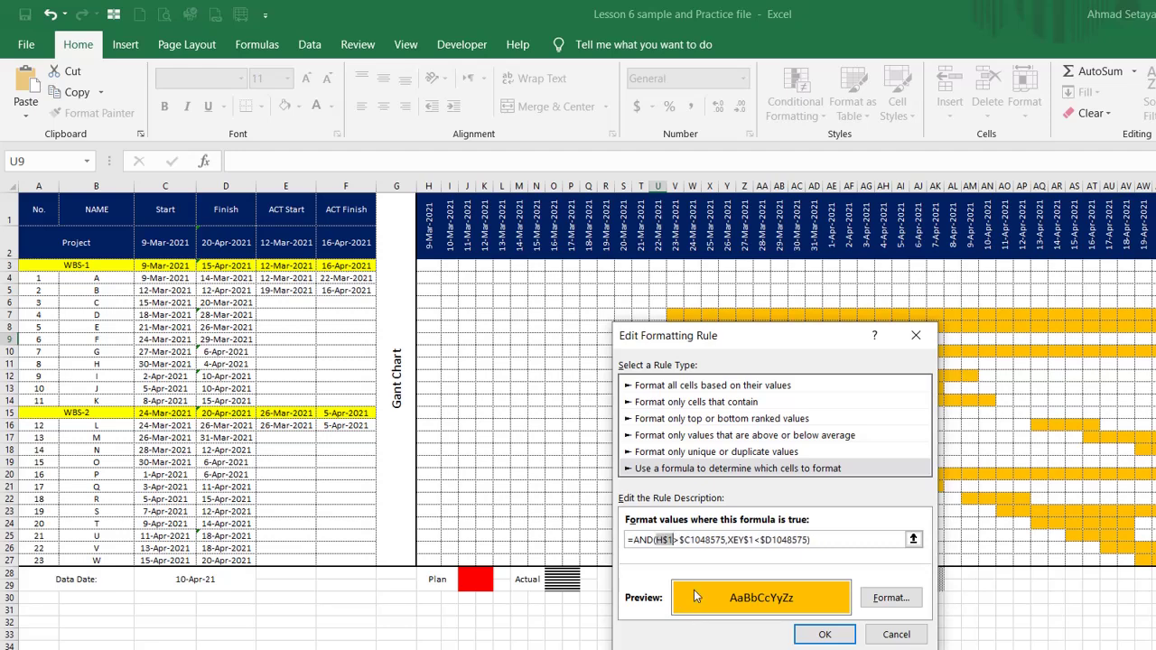
Change the planned Start reference in the rule formula to $C1
left_click(680, 539)
key("BackSpace")
key("BackSpace")
key("BackSpace")
key("BackSpace")
key("BackSpace")
key("BackSpace")
key("BackSpace")
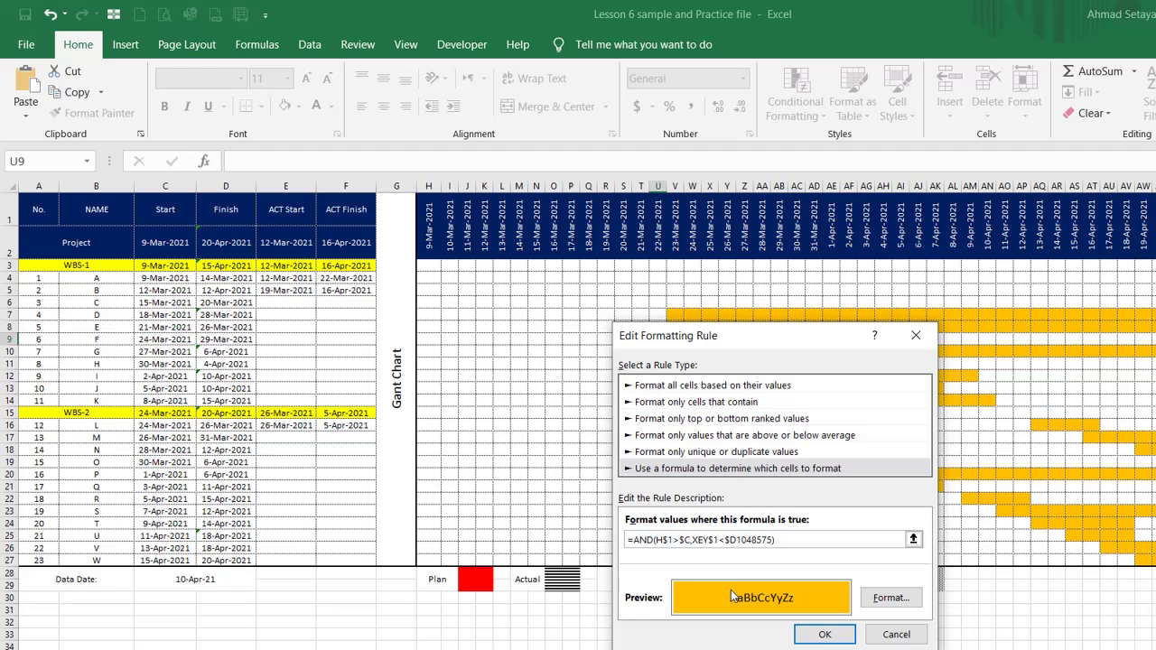
type("1")
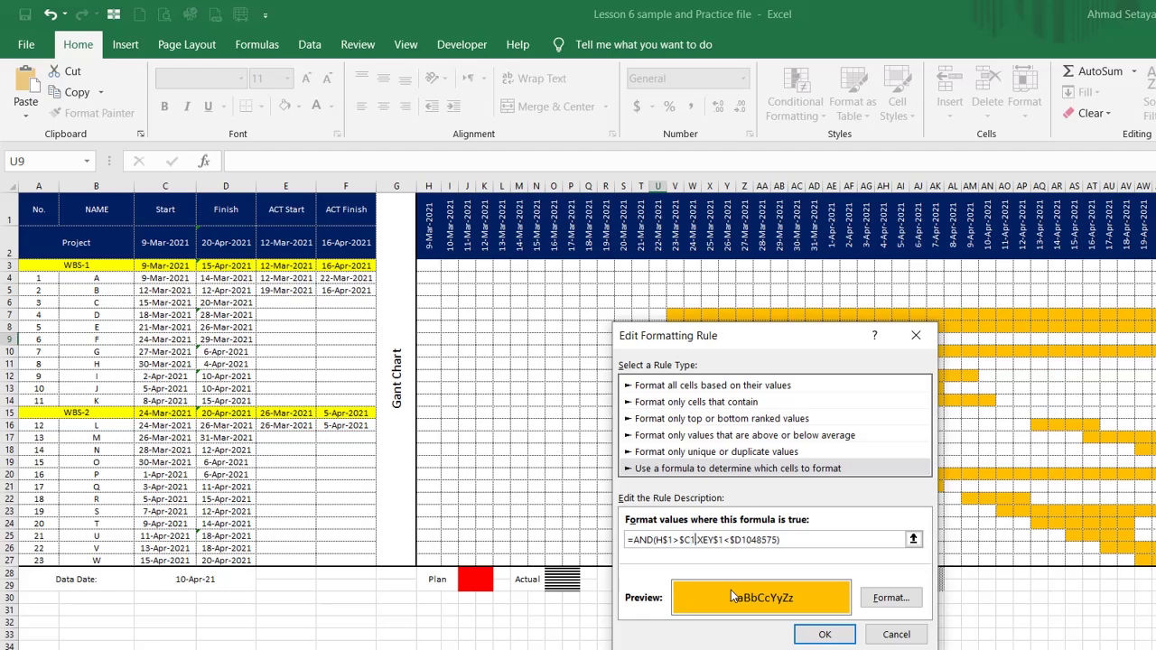
Replace the second timeline reference XEY$1 in the rule formula with H$1
left_click(695, 547)
key("Delete")
key("Delete")
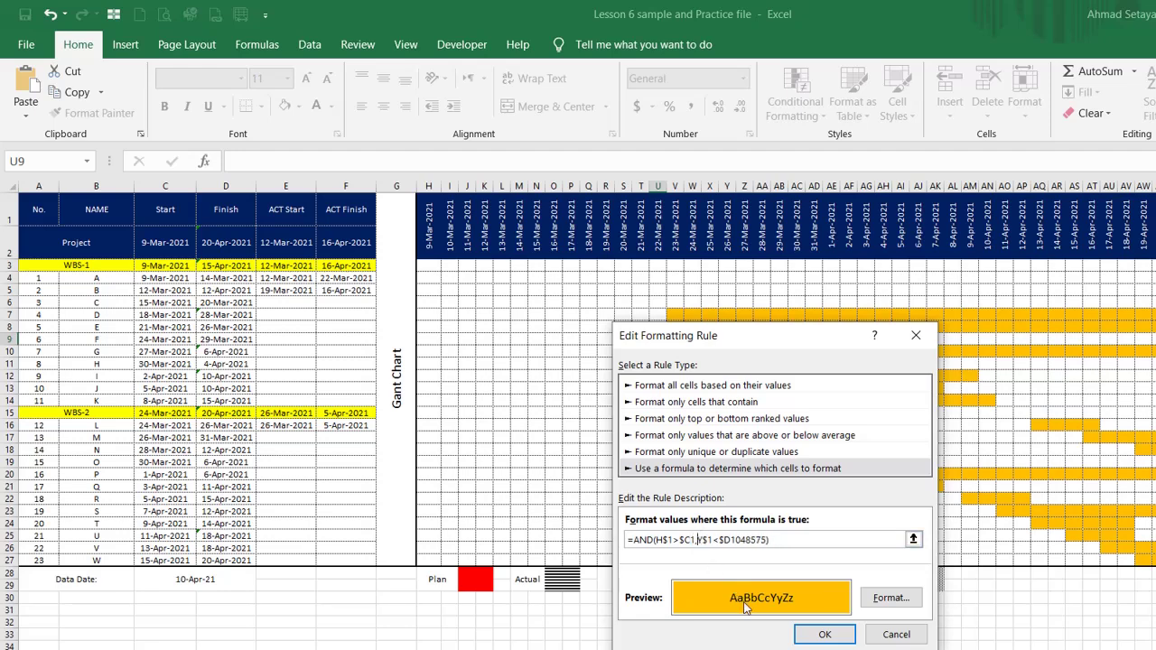
key("Delete")
type("H")
Shorten the planned Finish reference to $D1 so the formula is =AND(H$1>$C1,H$1<$D1), and apply the edited rule
left_click(737, 540)
key("Delete")
key("Delete")
key("Delete")
key("Delete")
key("Delete")
key("Delete")
left_click(824, 635)
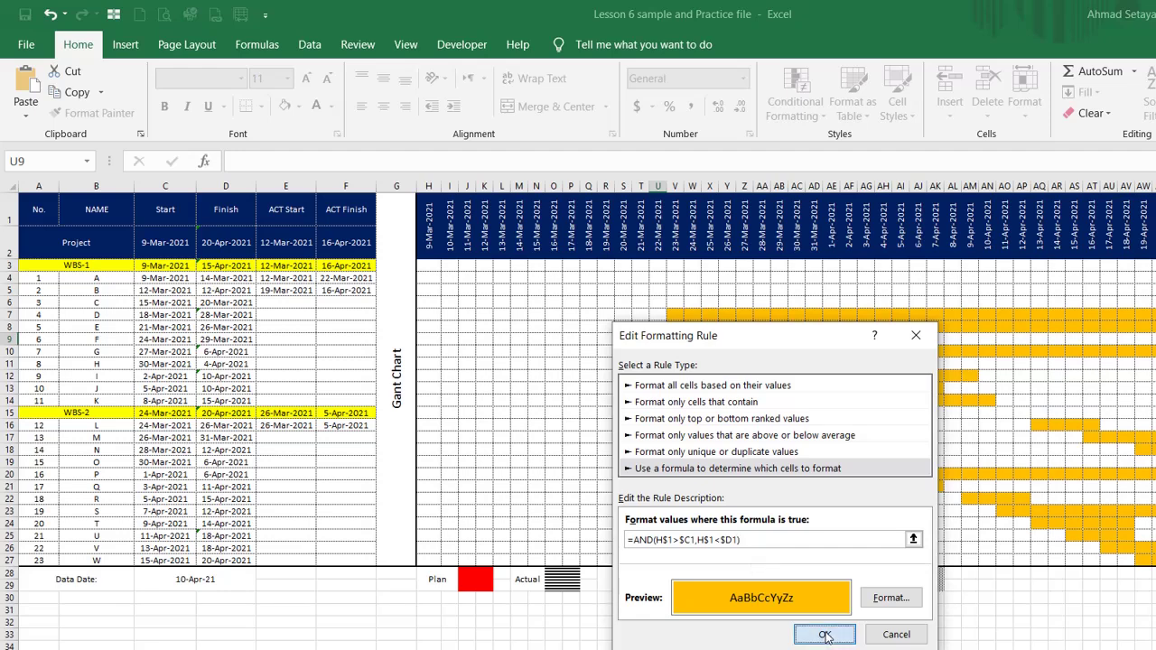
left_click(1002, 604)
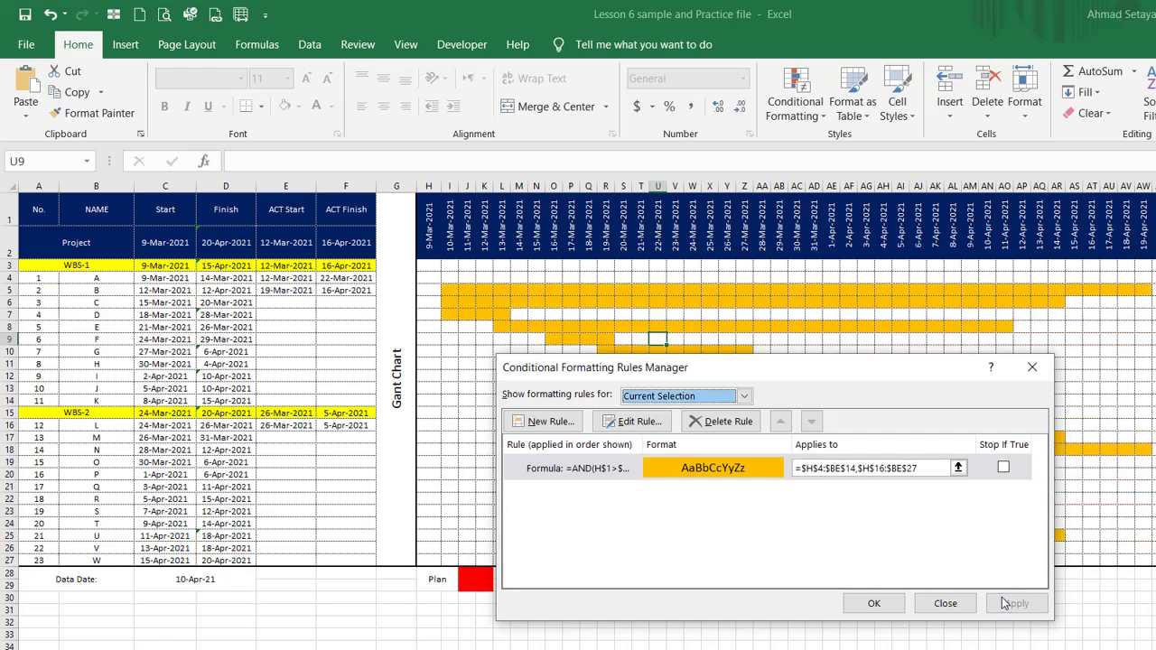
Change the orange rule's formula to =AND(H$1>$C4,H$1<$D4), apply it and close the rules manager
left_click_drag(845, 374, 821, 413)
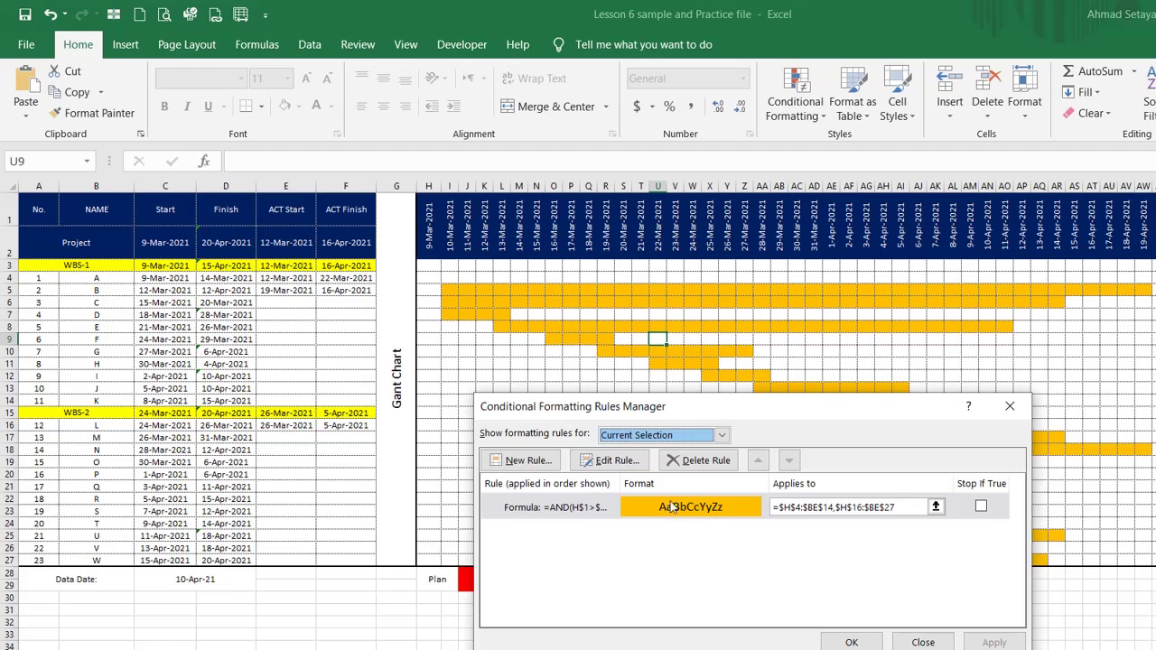
left_click(617, 460)
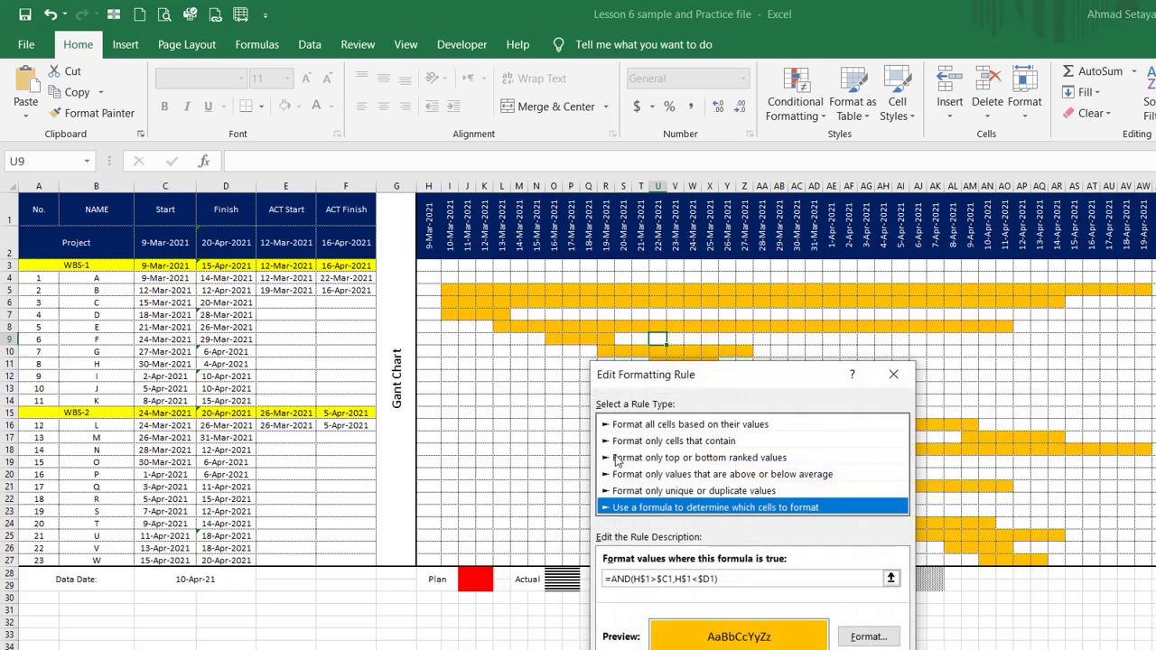
left_click(671, 578)
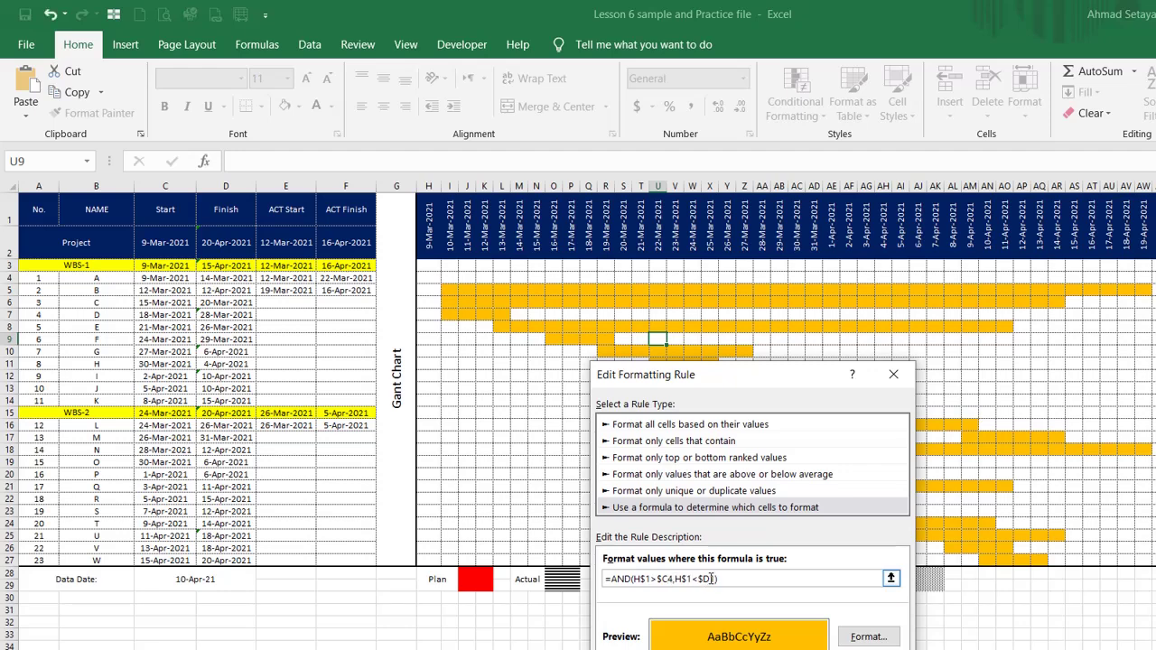
type("4)")
key("Return")
left_click(980, 641)
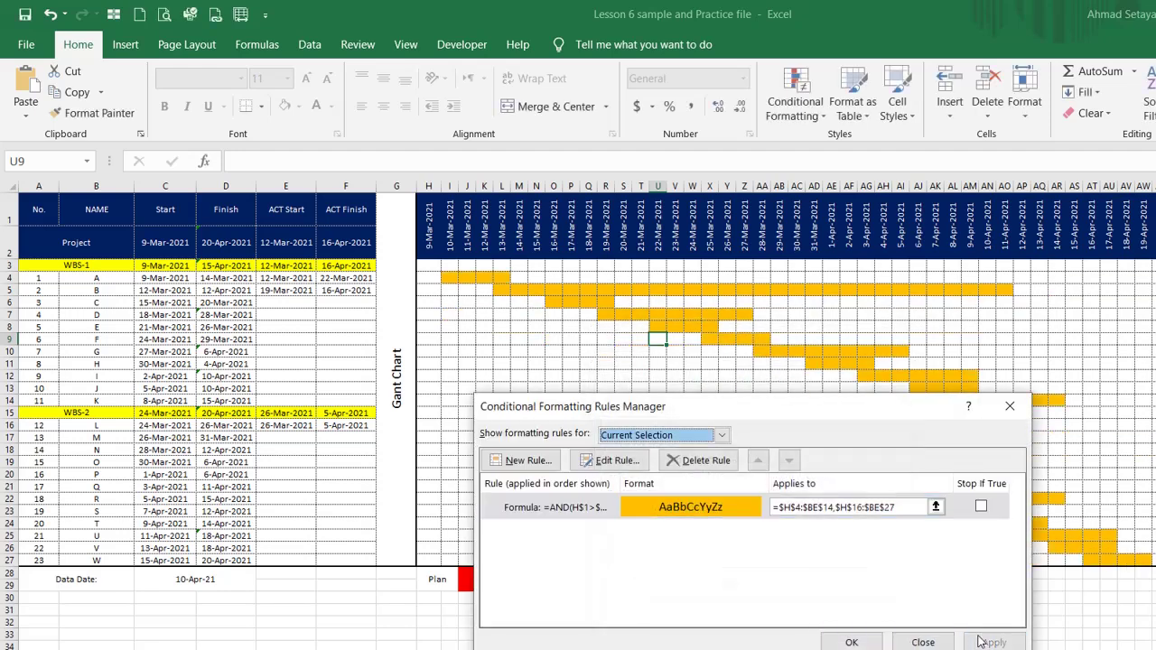
left_click(850, 642)
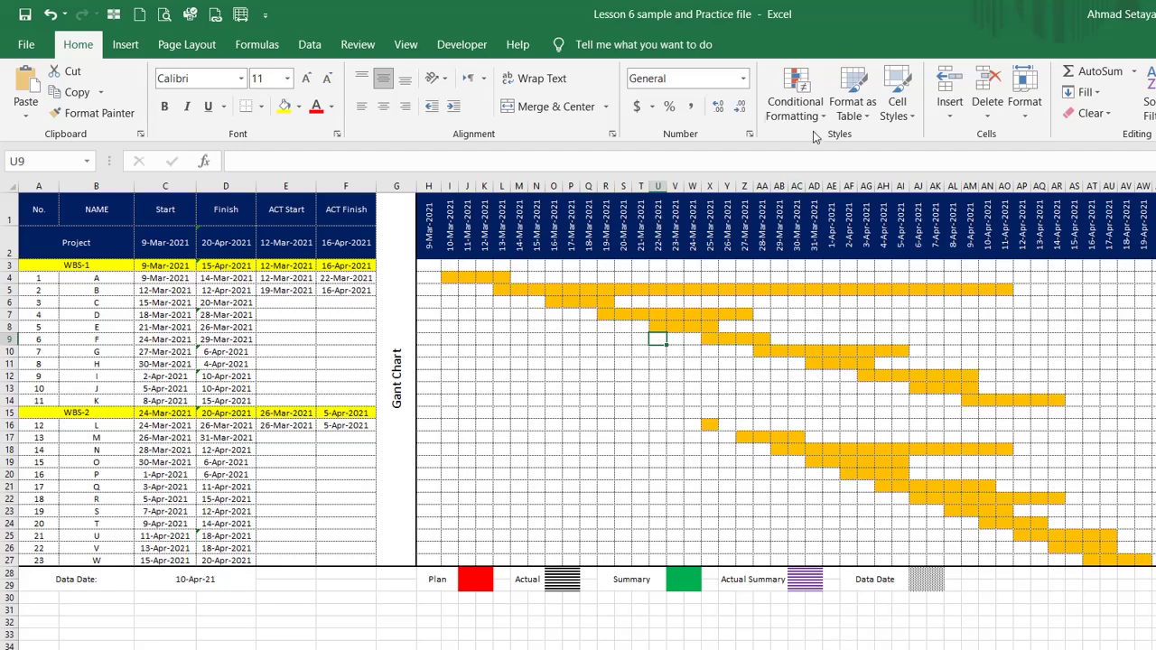
Review the orange rule's applied range and its formula in the conditional formatting rules manager, without changing them
left_click(803, 106)
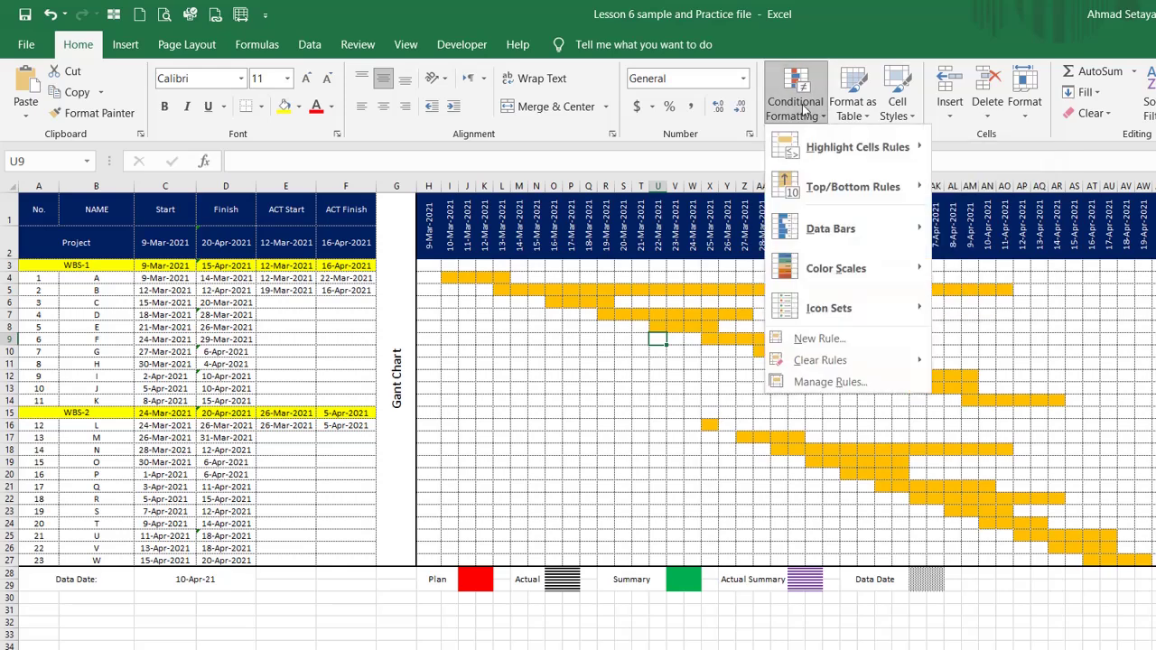
left_click(839, 385)
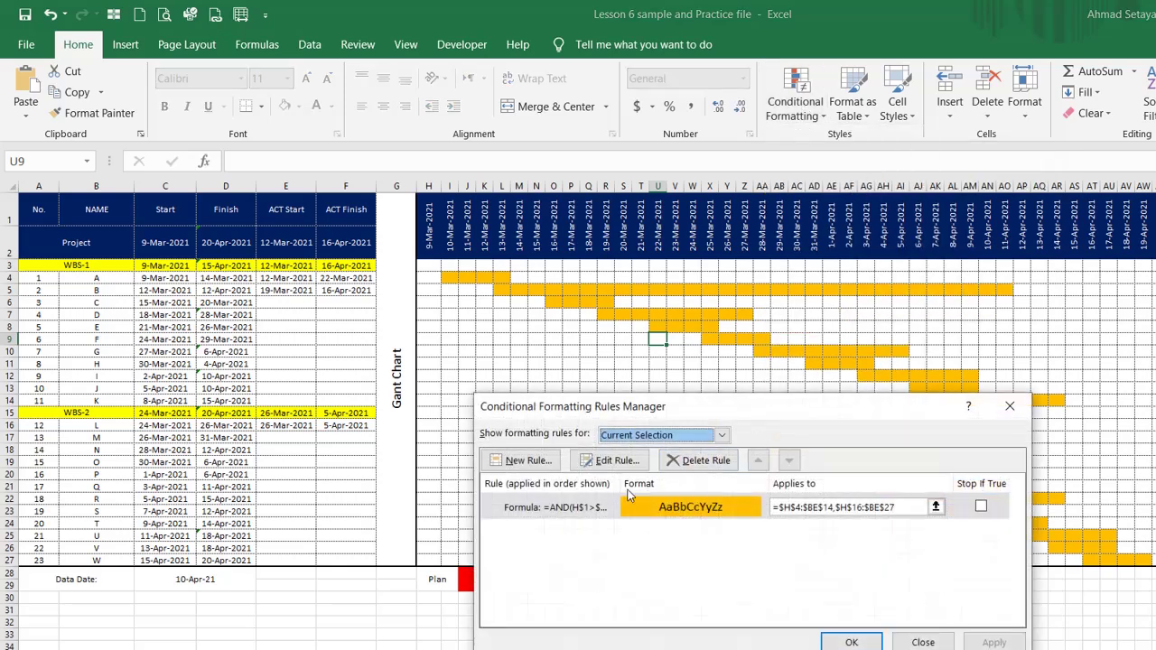
left_click(596, 509)
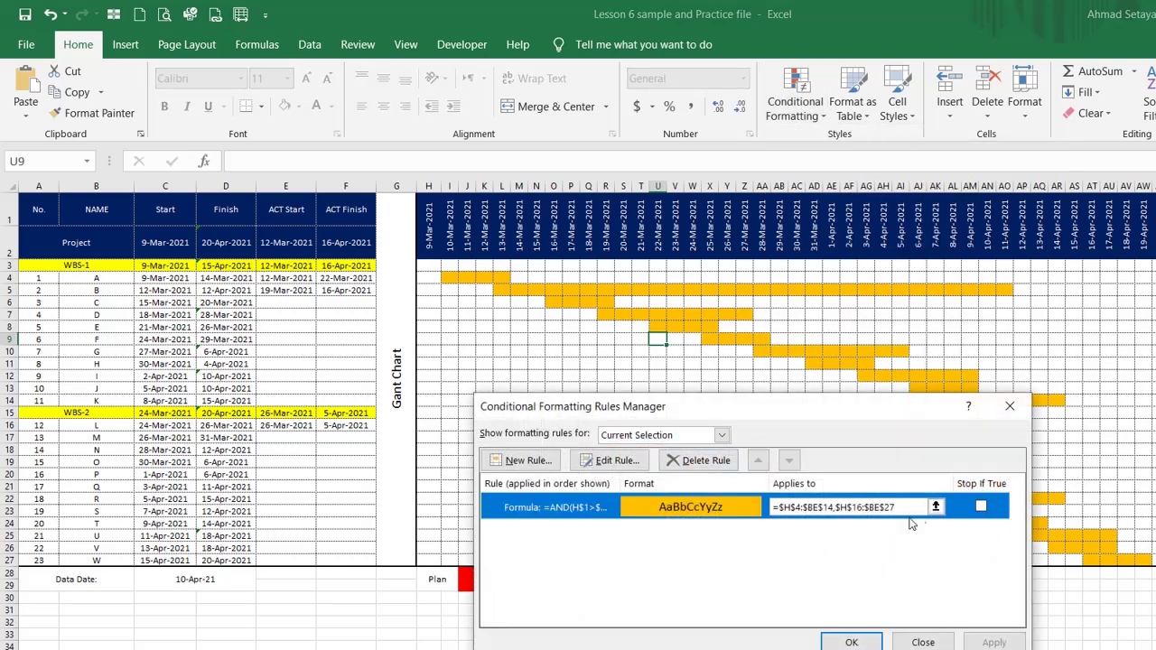
left_click(935, 506)
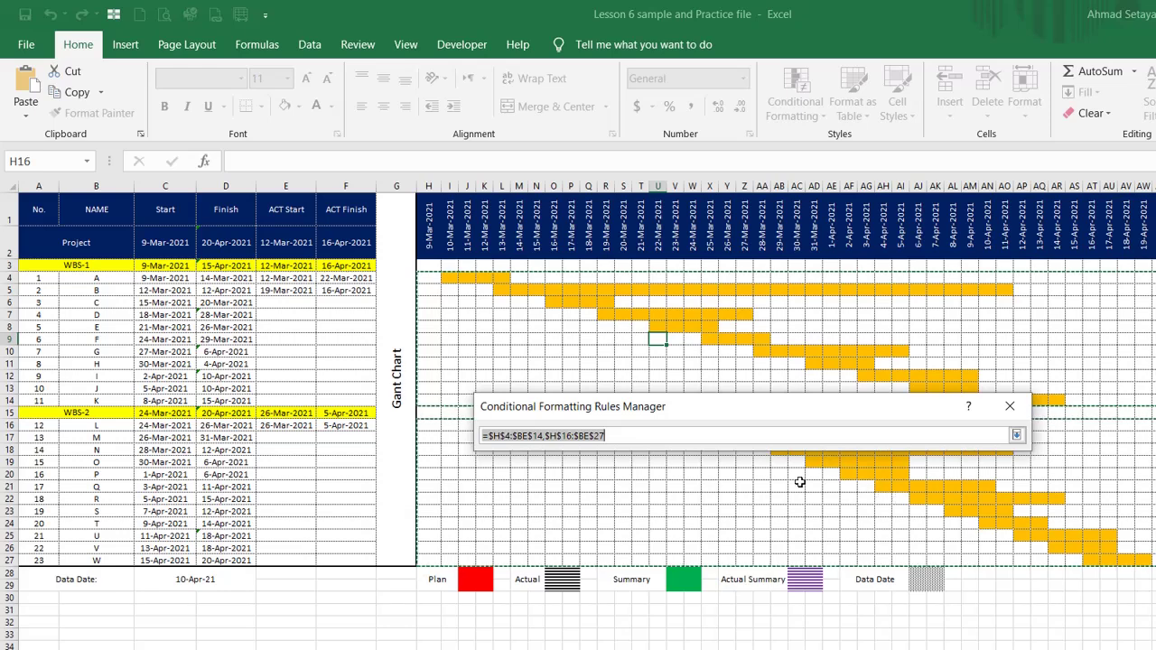
left_click(1016, 436)
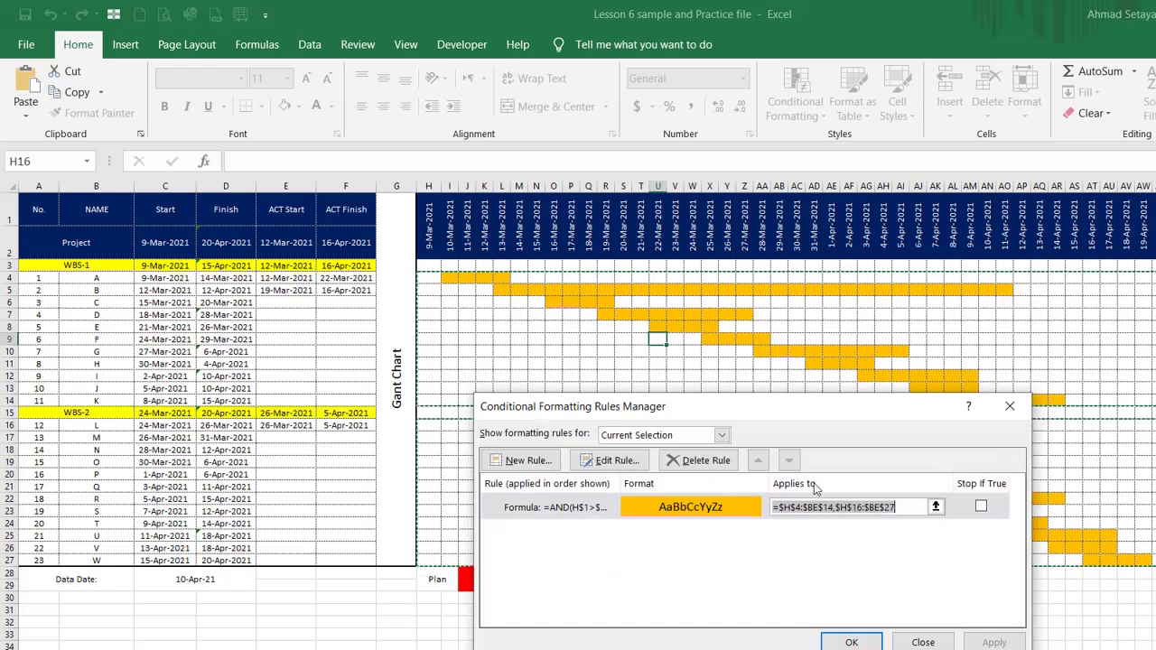
left_click(613, 462)
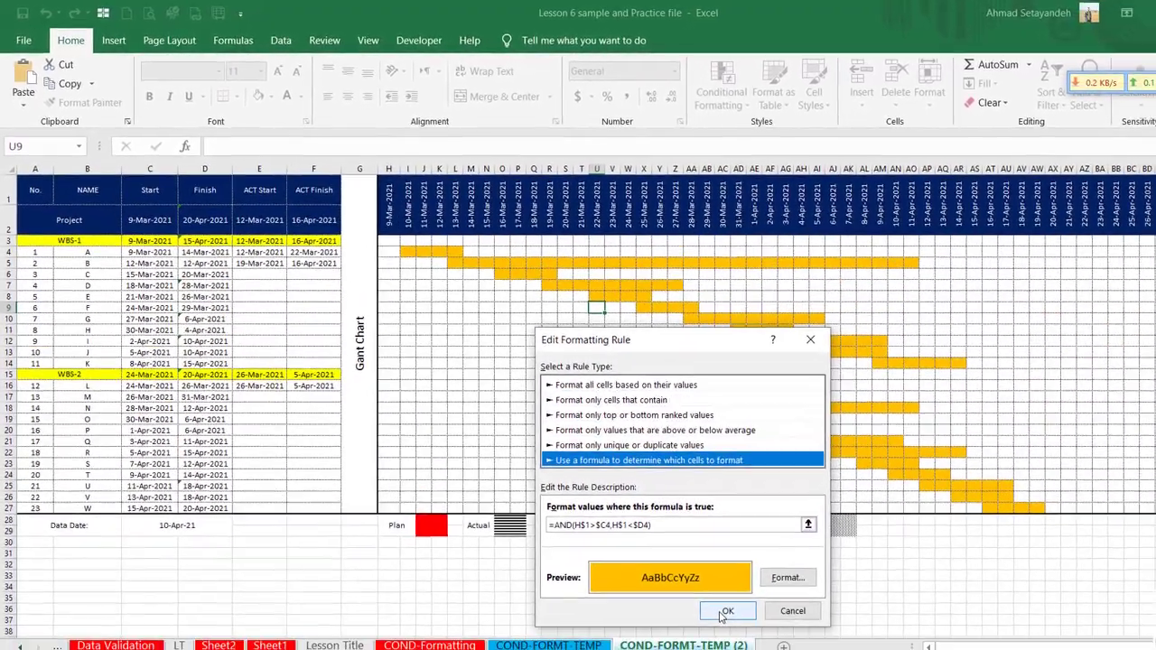
left_click(804, 649)
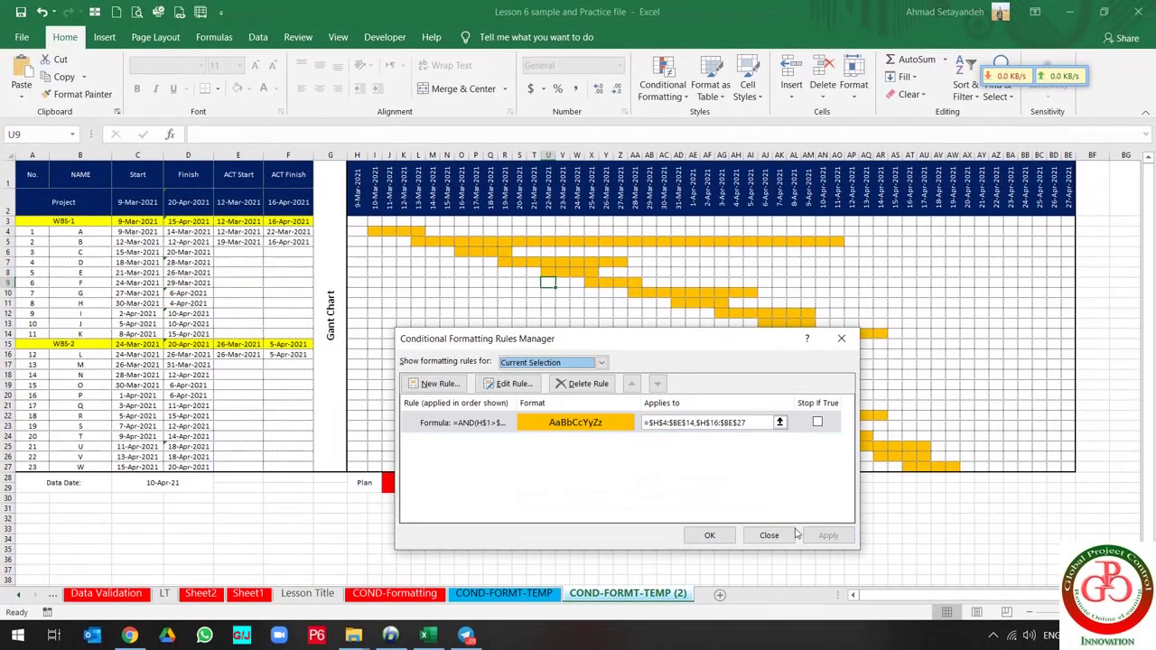
left_click(709, 535)
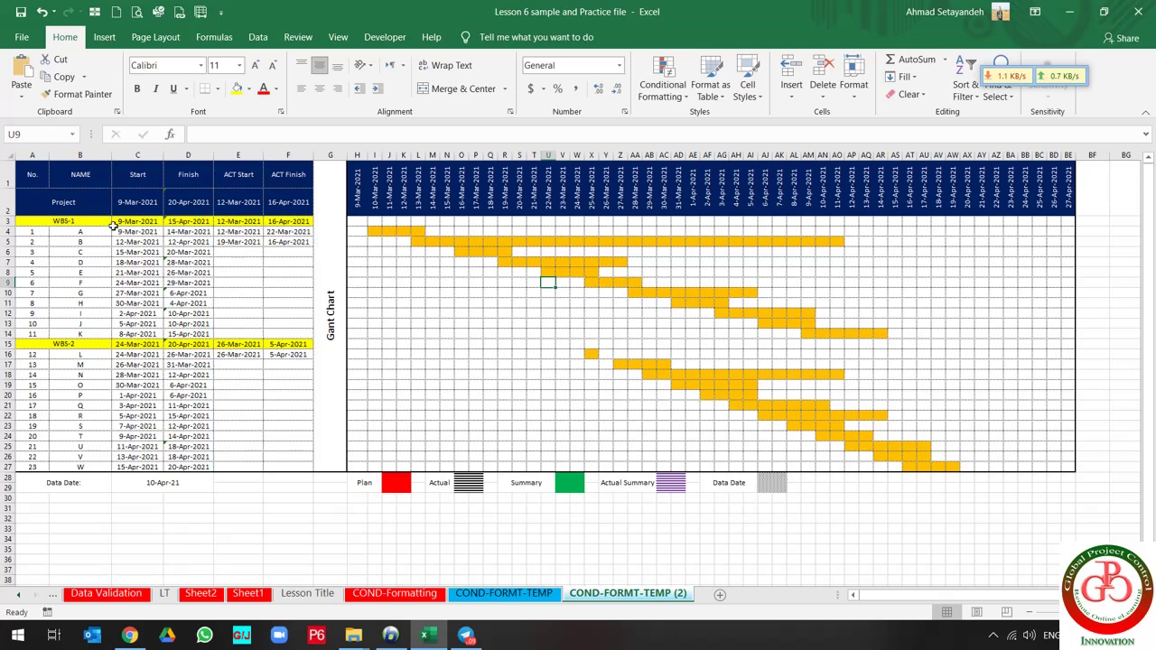
Start a new conditional formatting rule that uses a formula and give it a solid green fill
left_click(662, 86)
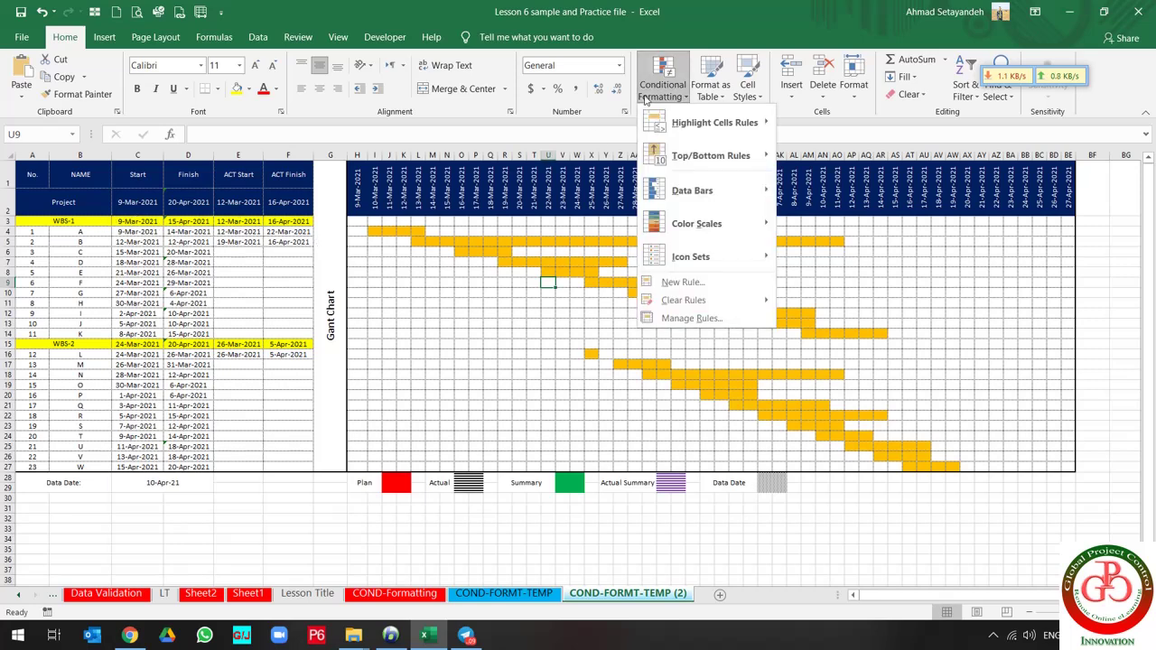
left_click(691, 317)
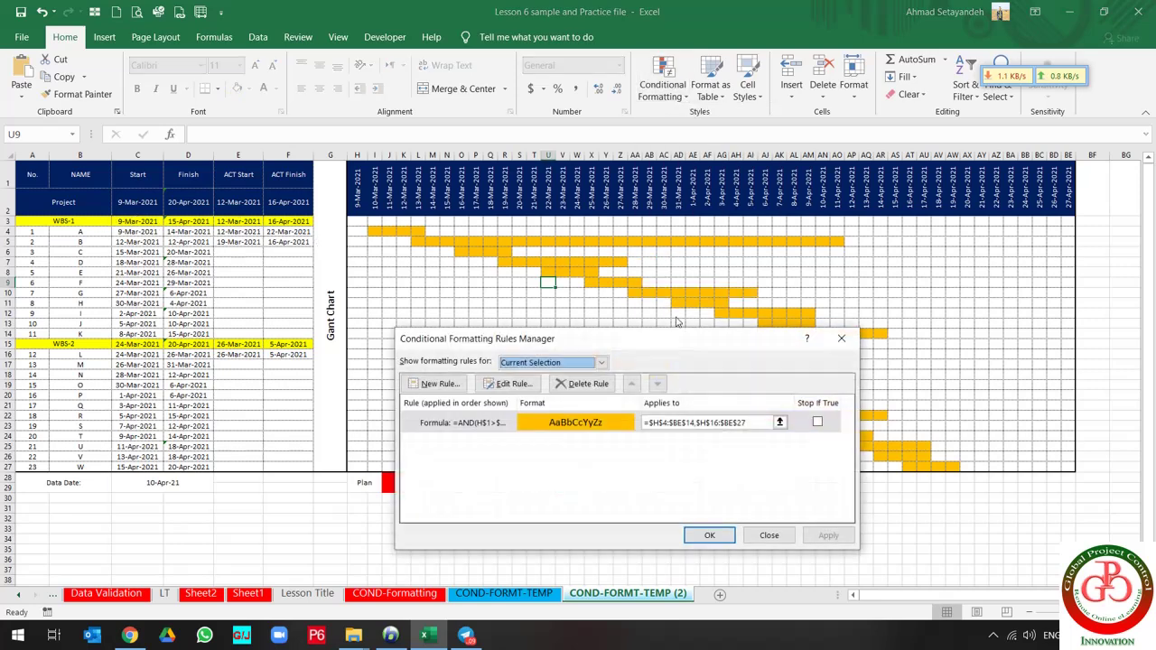
left_click(435, 387)
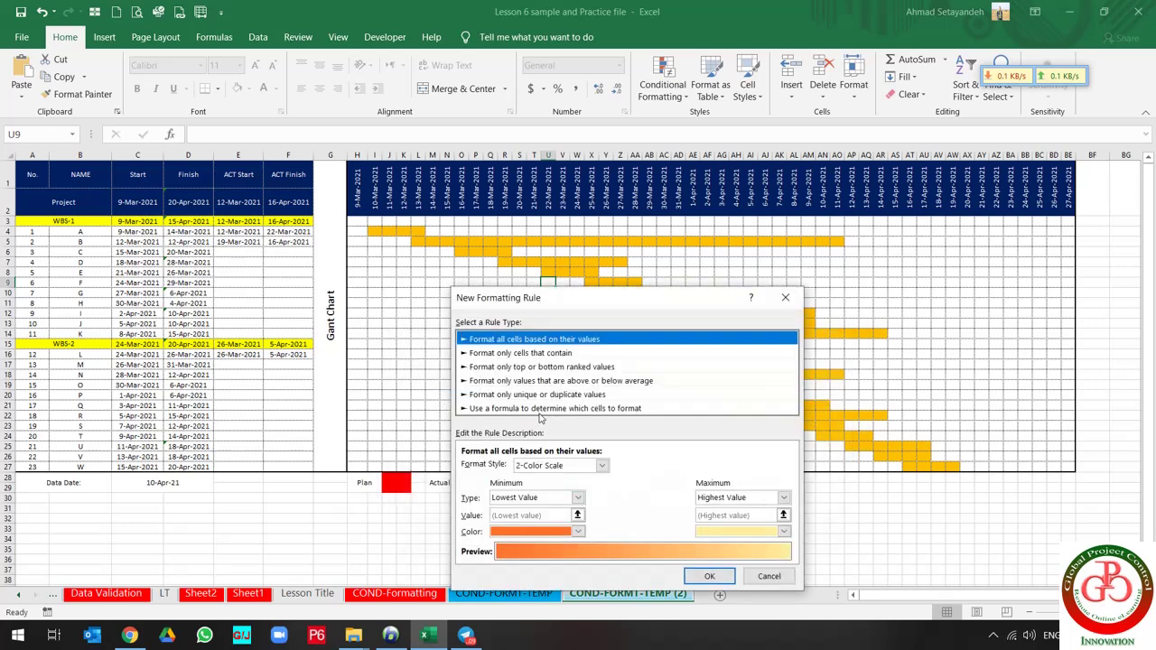
left_click(540, 411)
left_click(537, 468)
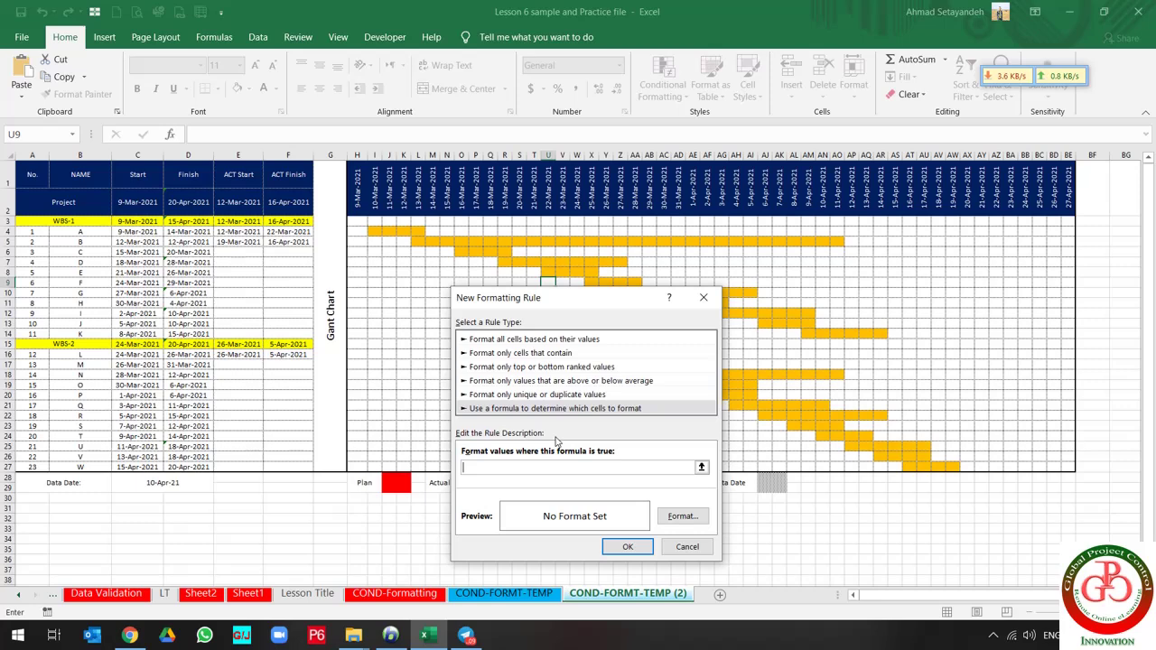
left_click_drag(578, 300, 782, 262)
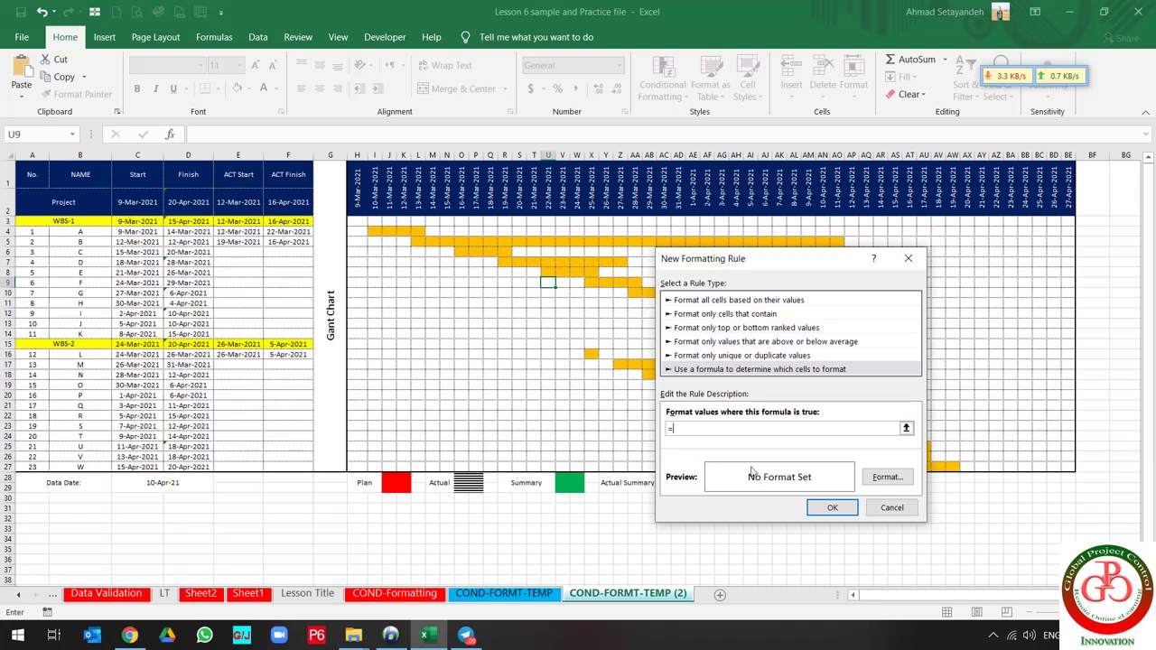
left_click(878, 478)
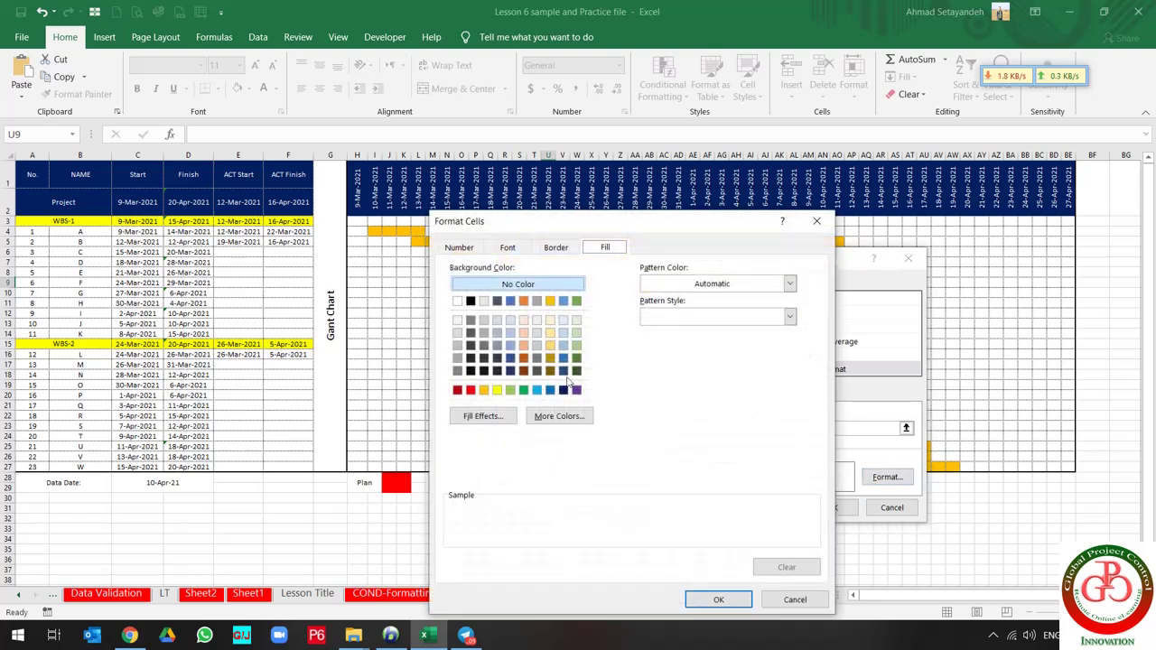
left_click(523, 389)
left_click(717, 600)
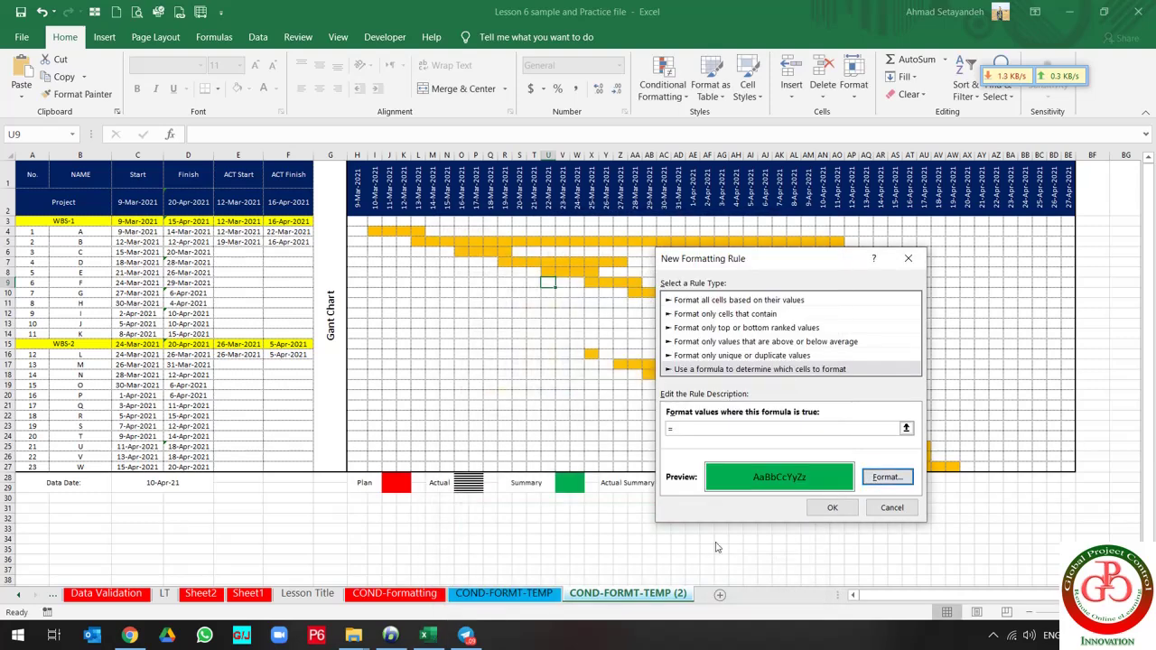
Enter the green rule's first condition as =AND(H$1>$C3, comparing the timeline date with the WBS-1 planned Start
left_click(696, 427)
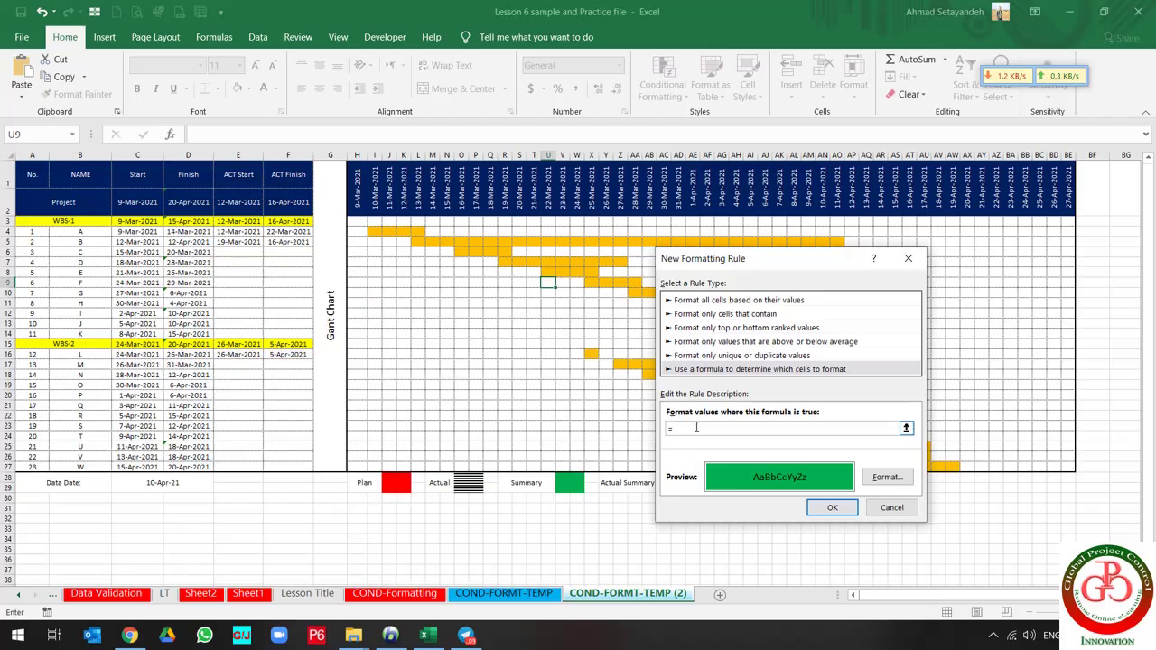
type("=AND(")
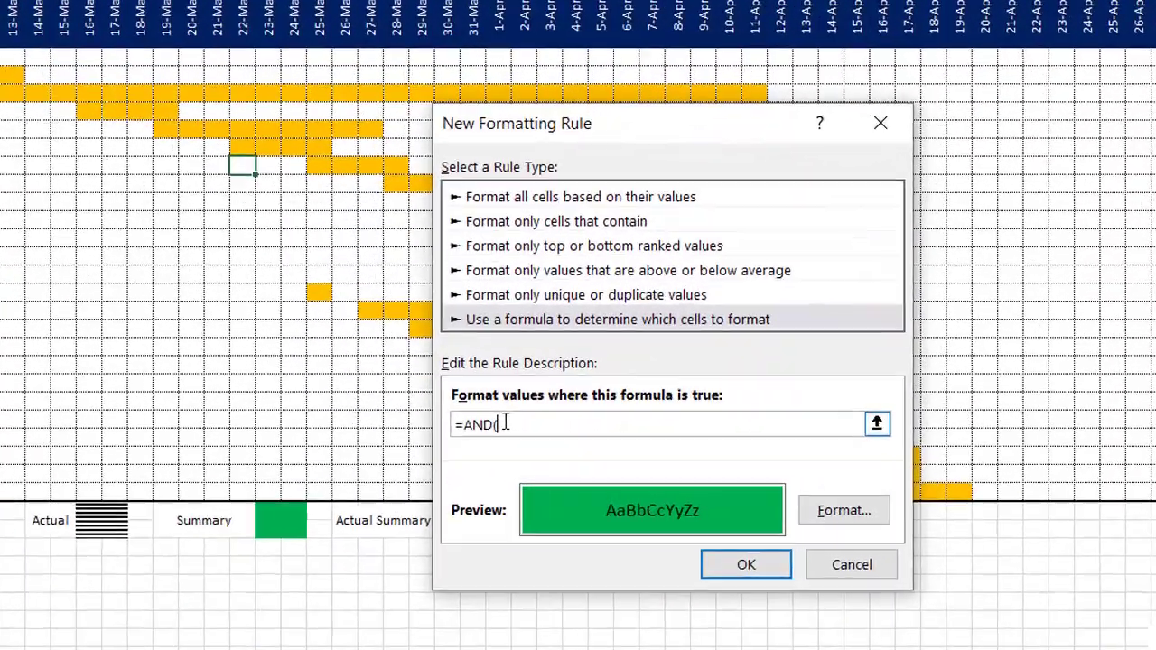
type("$H$1>")
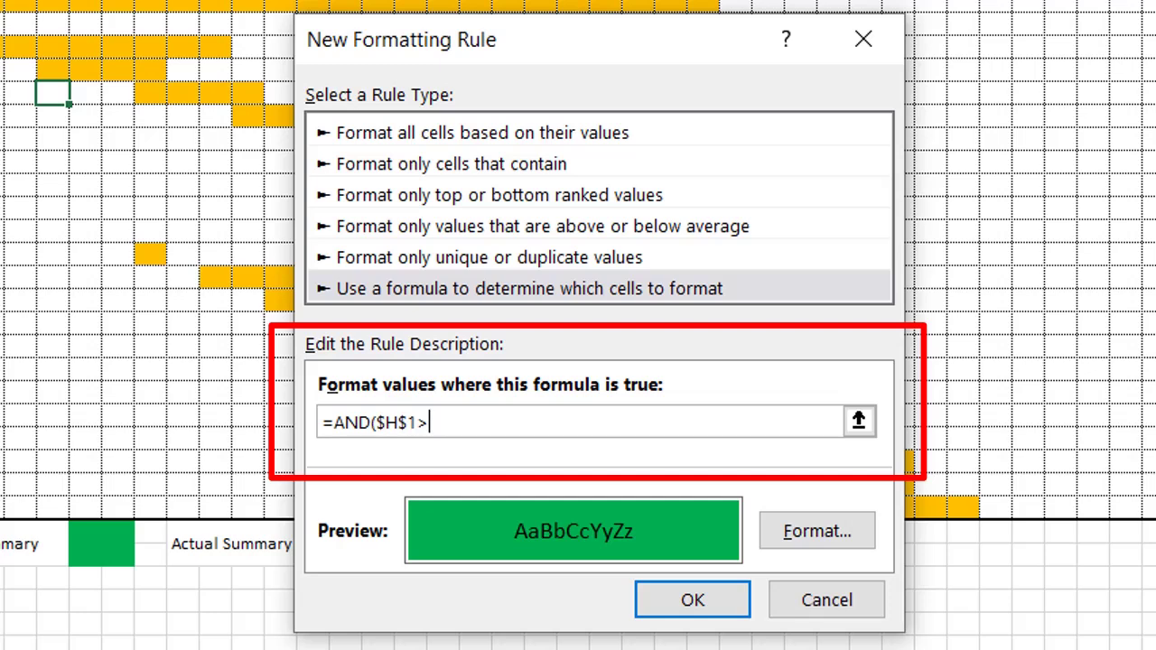
type("$C$3")
key("F4")
key("F4")
left_click(377, 422)
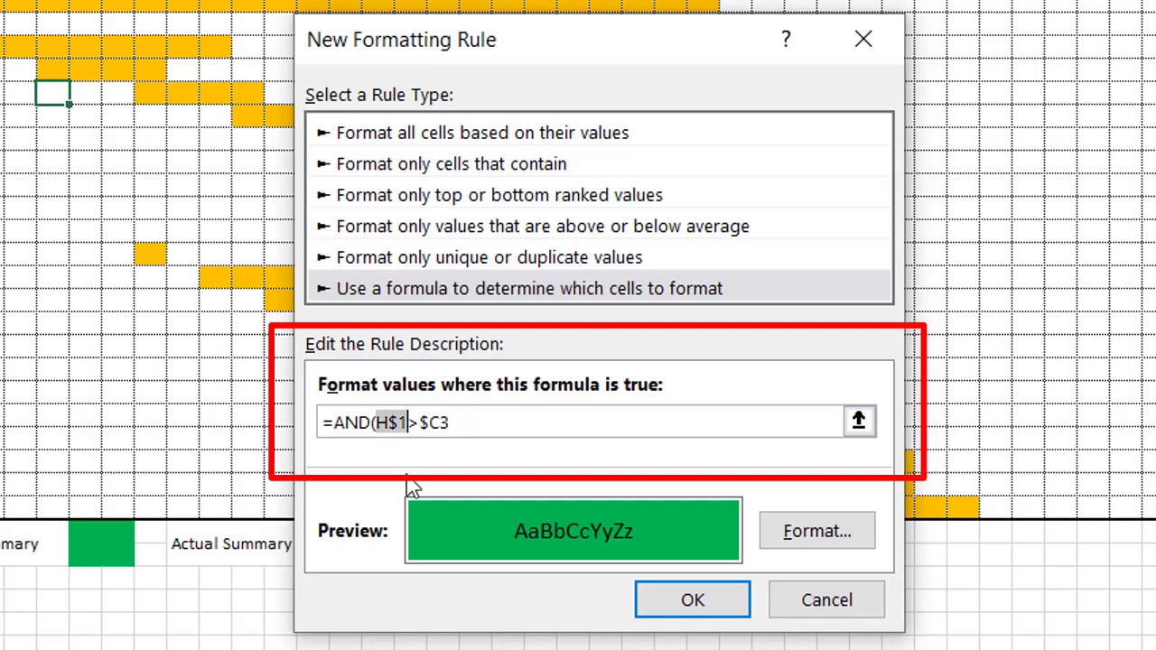
left_click(479, 417)
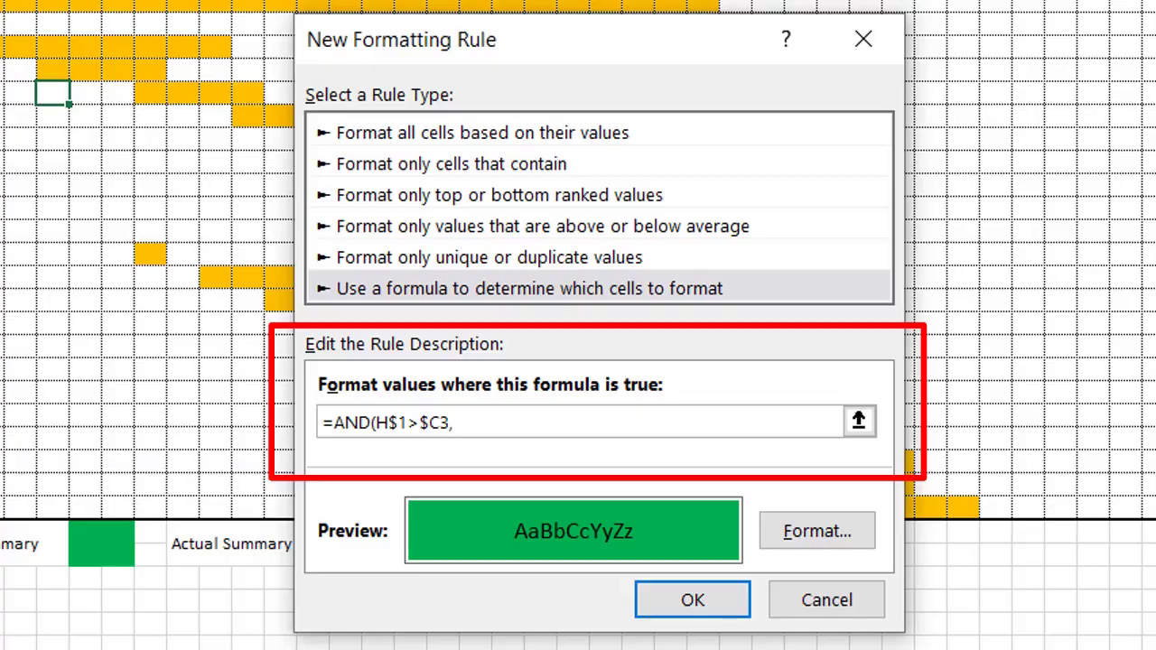
Add the second condition H$1<$D3 to complete the formula =AND(H$1>$C3,H$1<$D3), and accept the new rule
type("$H$1")
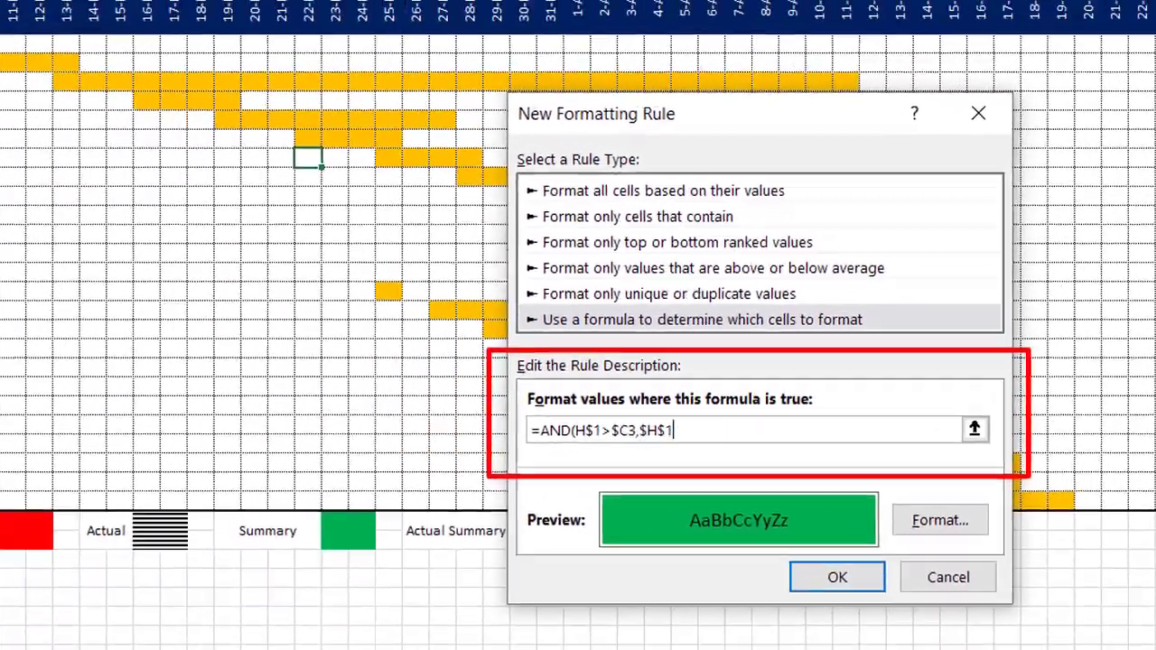
key("F4")
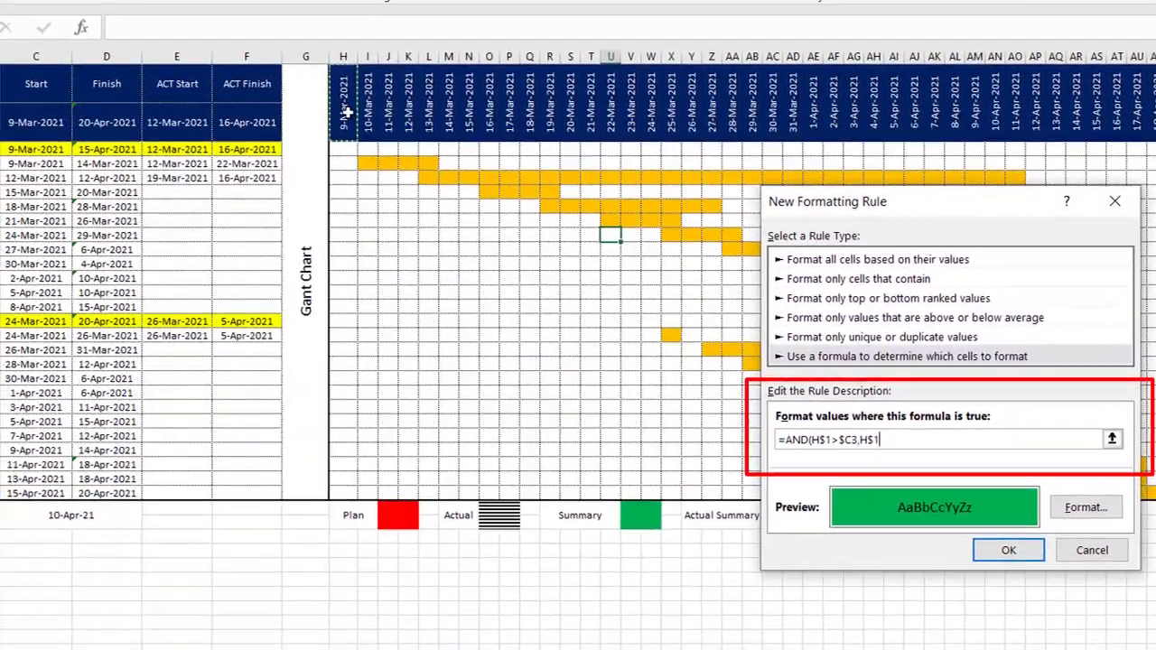
type("<")
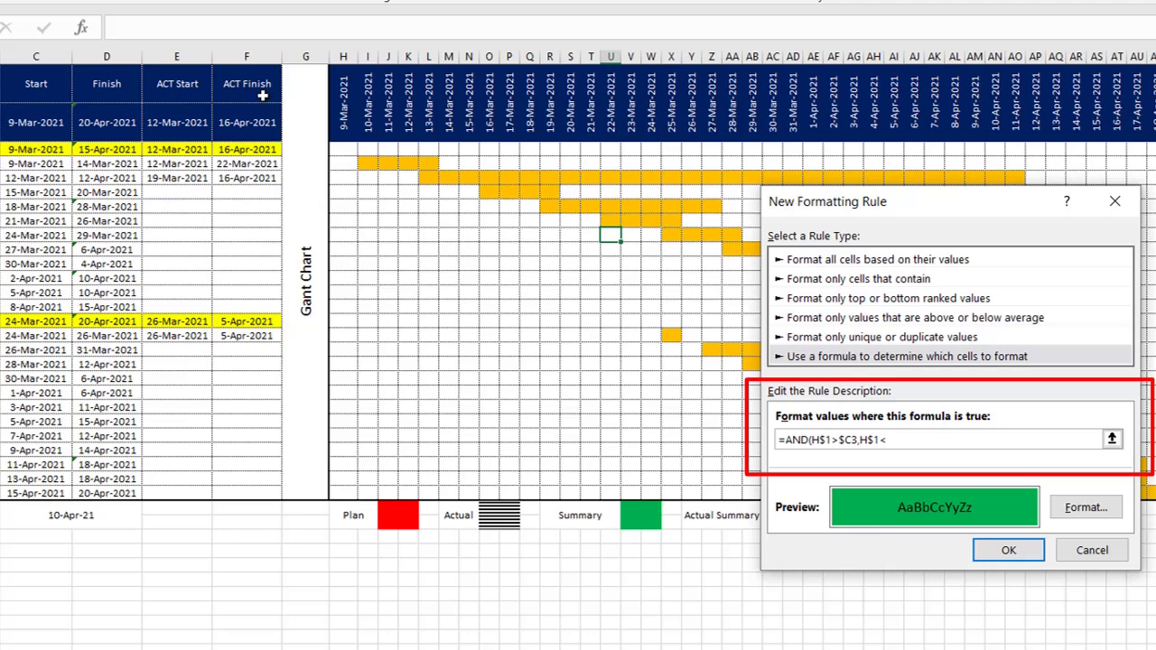
left_click(108, 151)
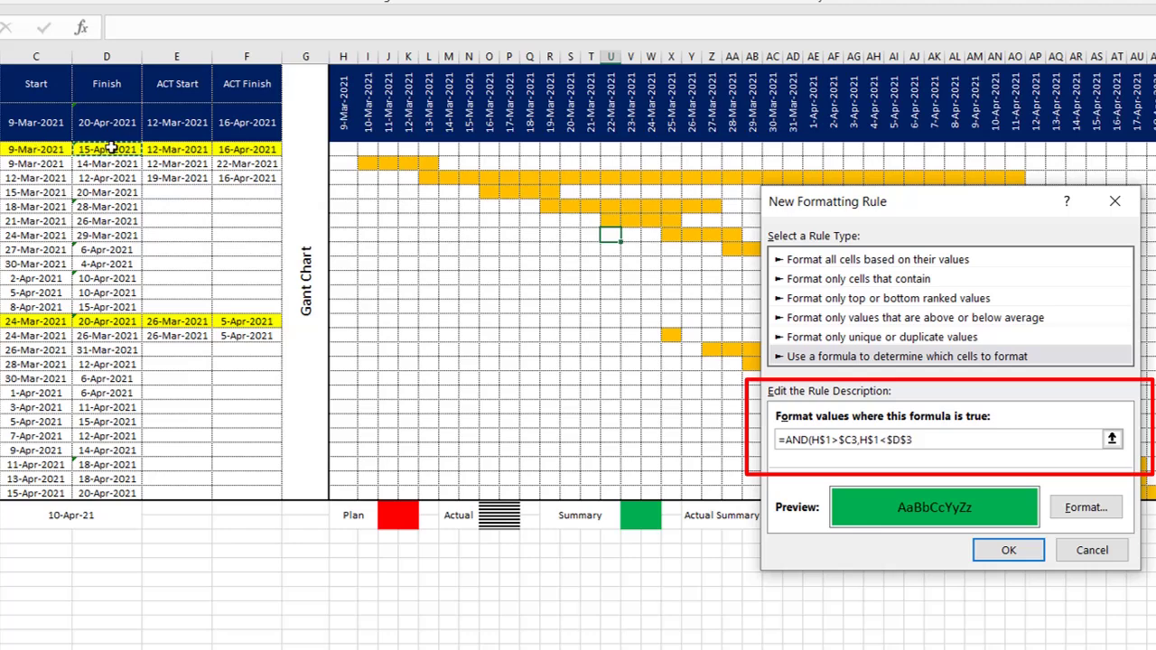
key("F4")
key("F4")
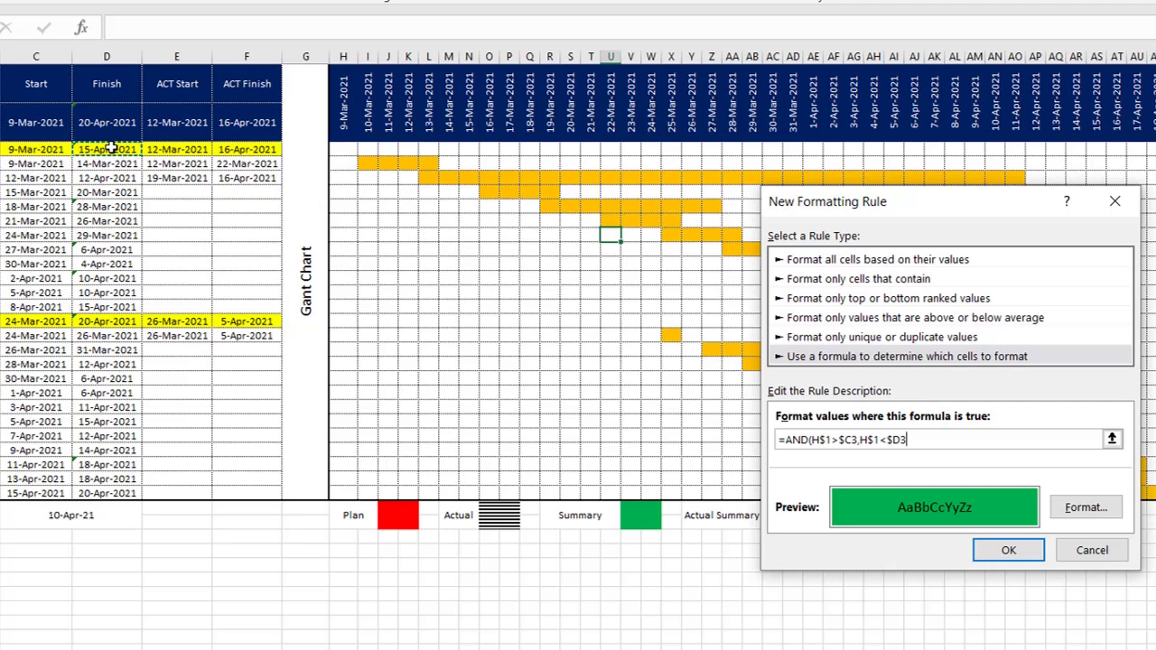
type(")")
left_click(1007, 550)
Set the green rule to apply to the WBS summary rows =$H$3:$BE$3,$H$15:$BE$15, and apply the change
left_click(935, 431)
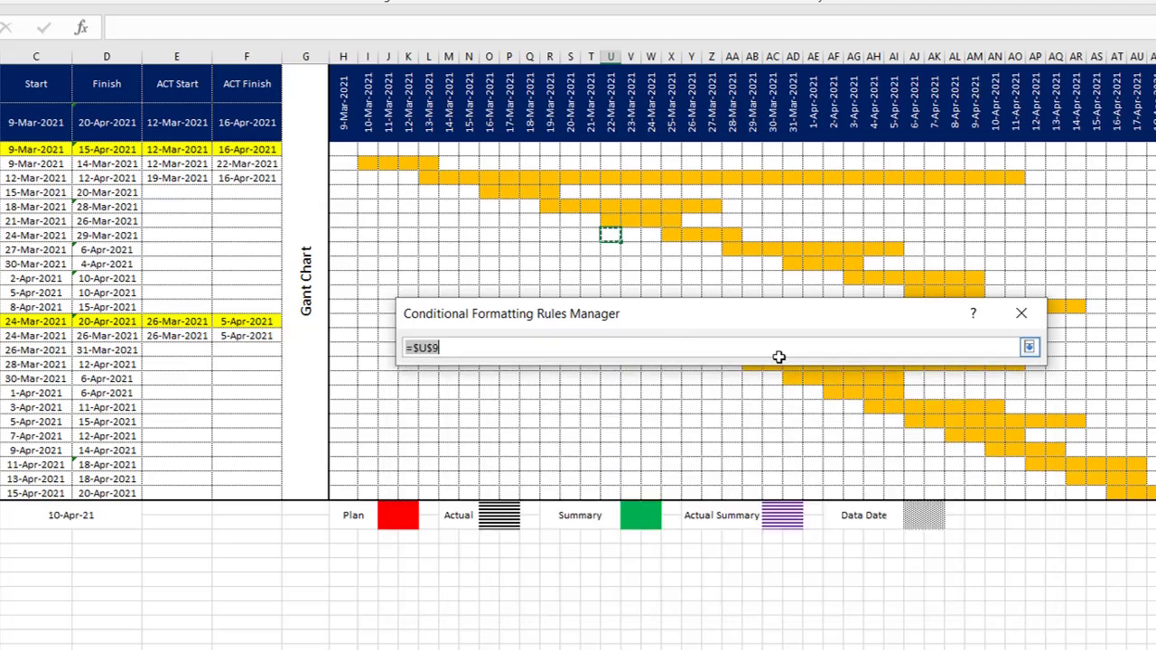
left_click_drag(343, 149, 1155, 153)
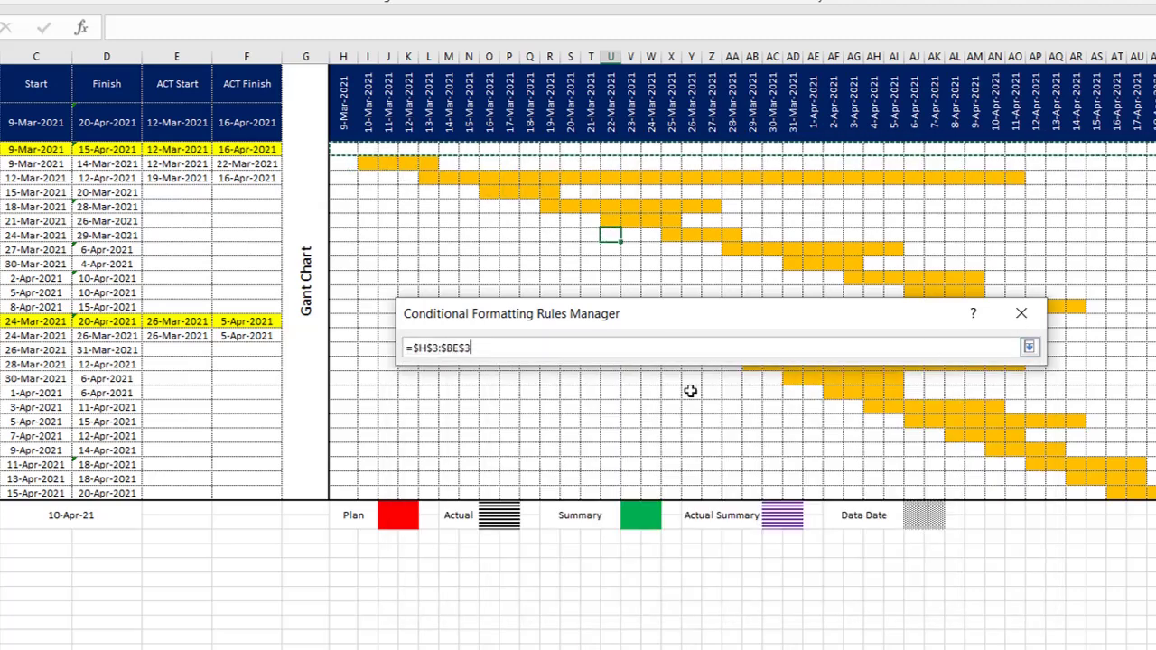
left_click_drag(345, 321, 1154, 321)
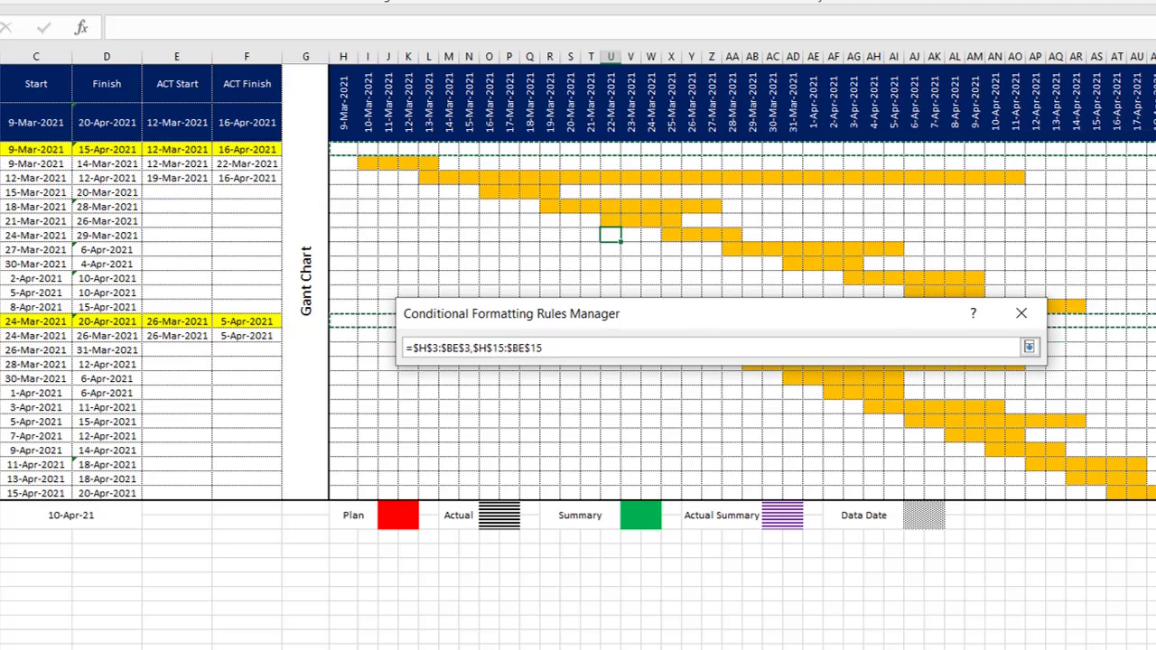
left_click(1028, 346)
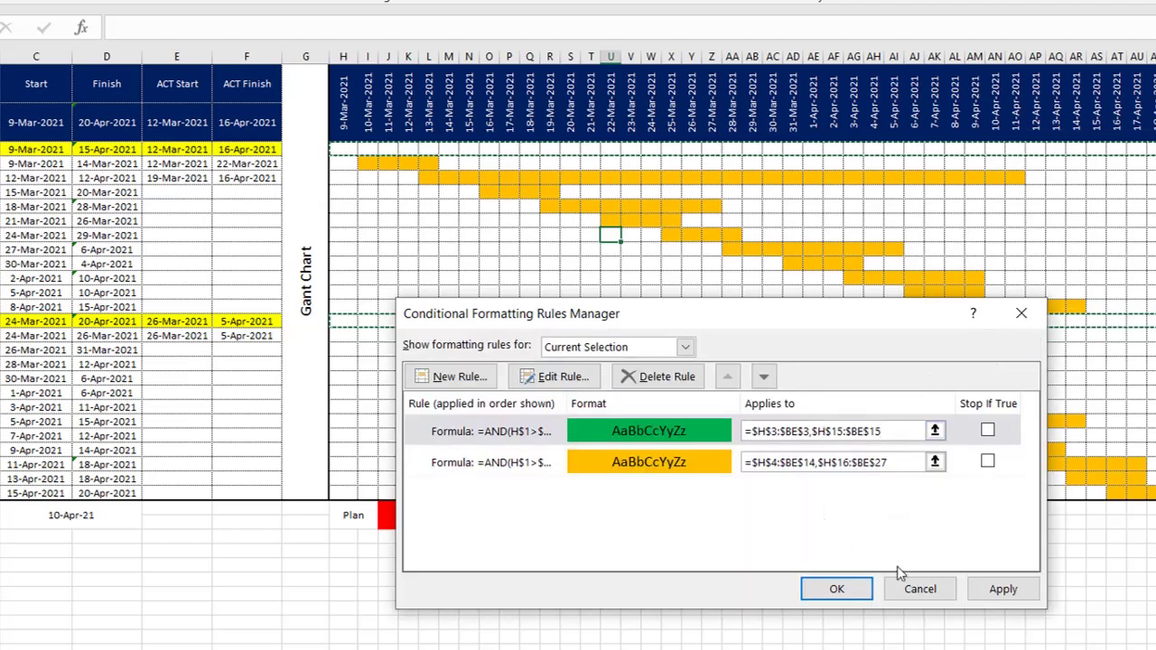
left_click(1000, 589)
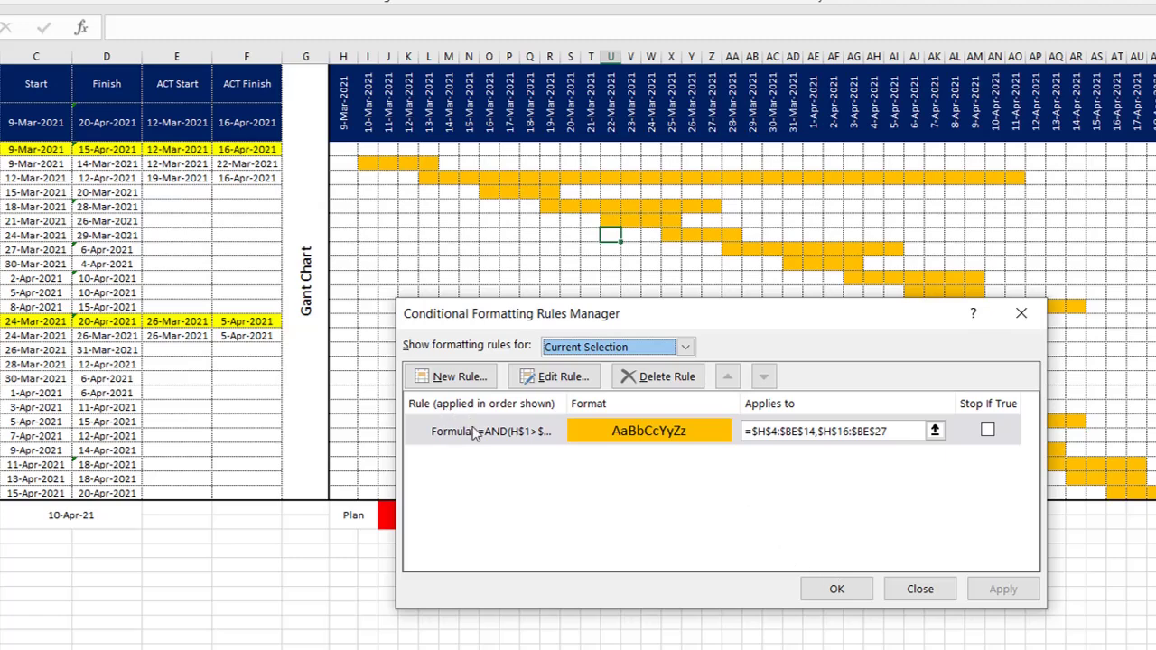
Show the rules for this worksheet and correct the green rule's first condition to H$1>$C3
left_click(553, 348)
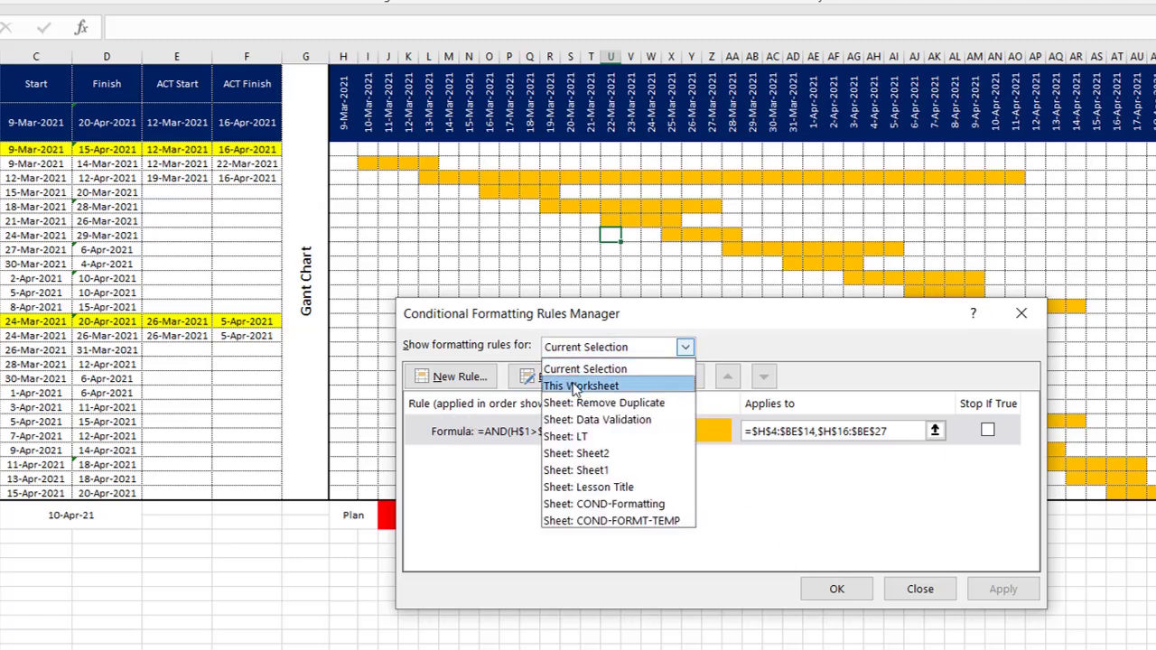
left_click(576, 385)
left_click(551, 437)
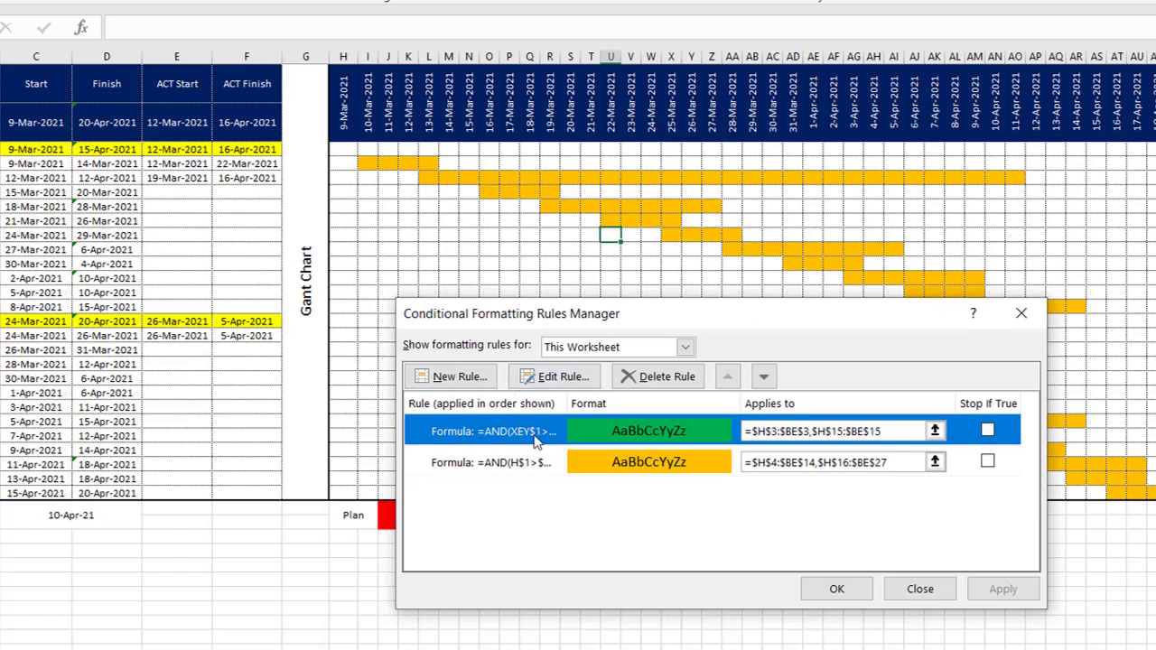
left_click(555, 377)
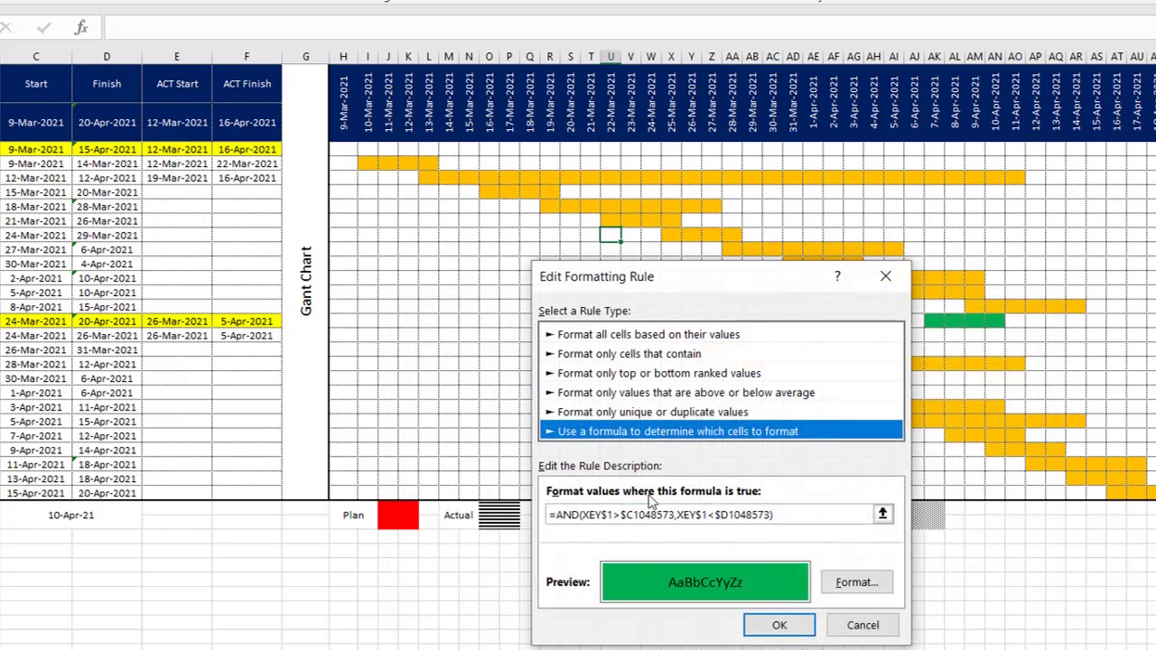
left_click(599, 515)
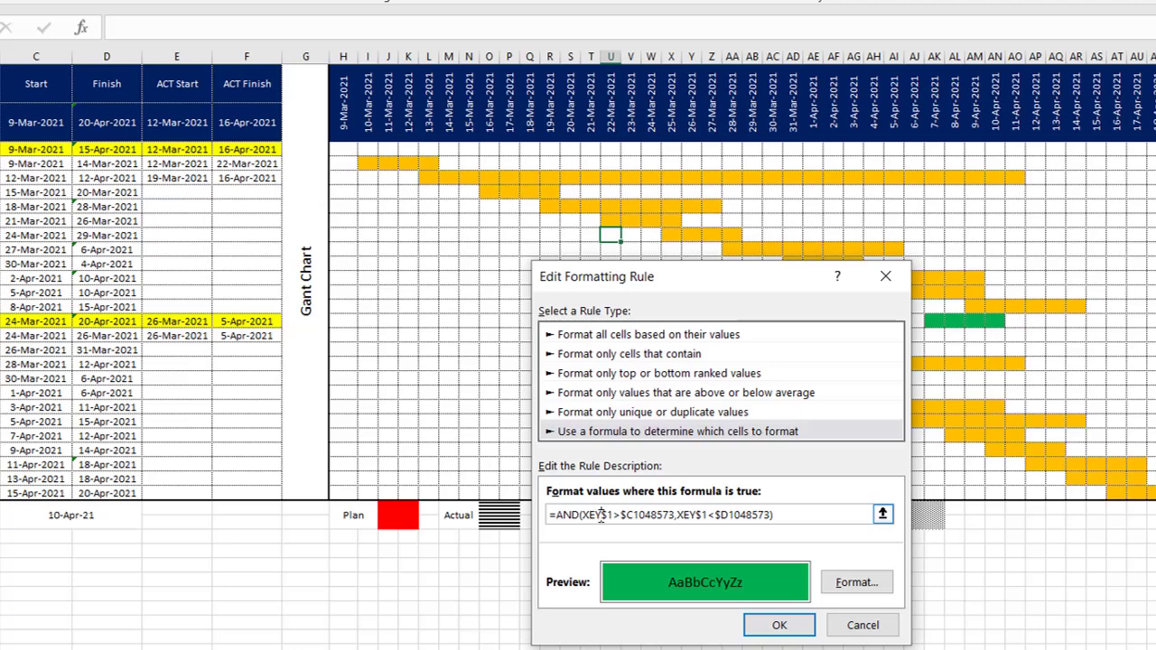
key("BackSpace")
key("BackSpace")
key("BackSpace")
key("BackSpace")
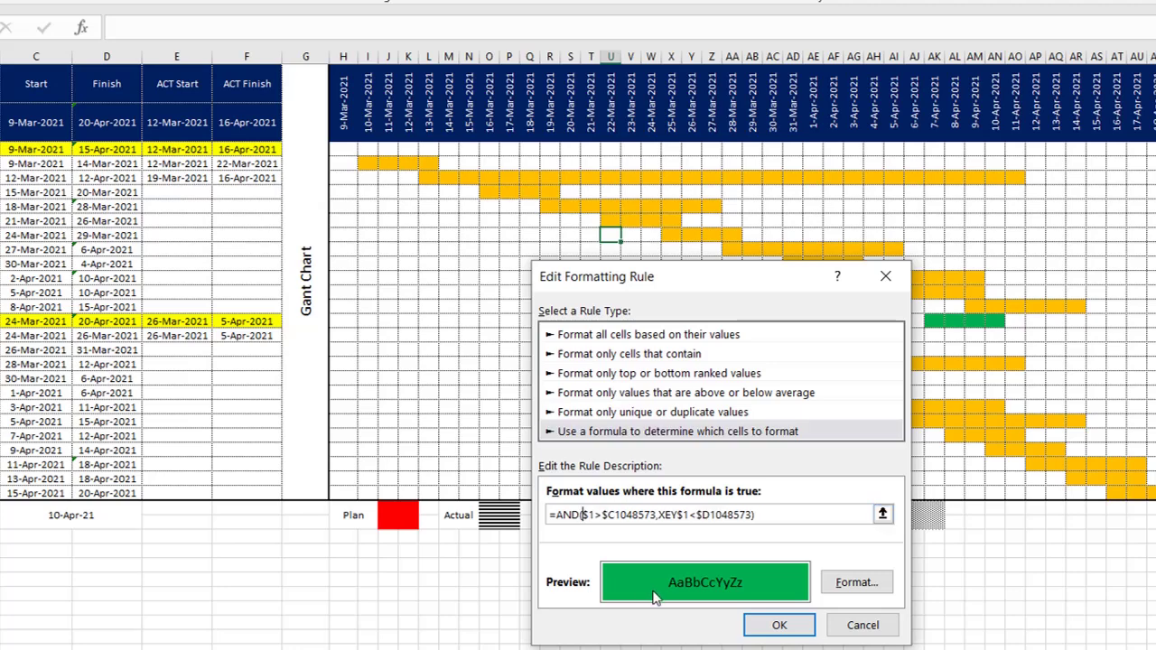
type("(h")
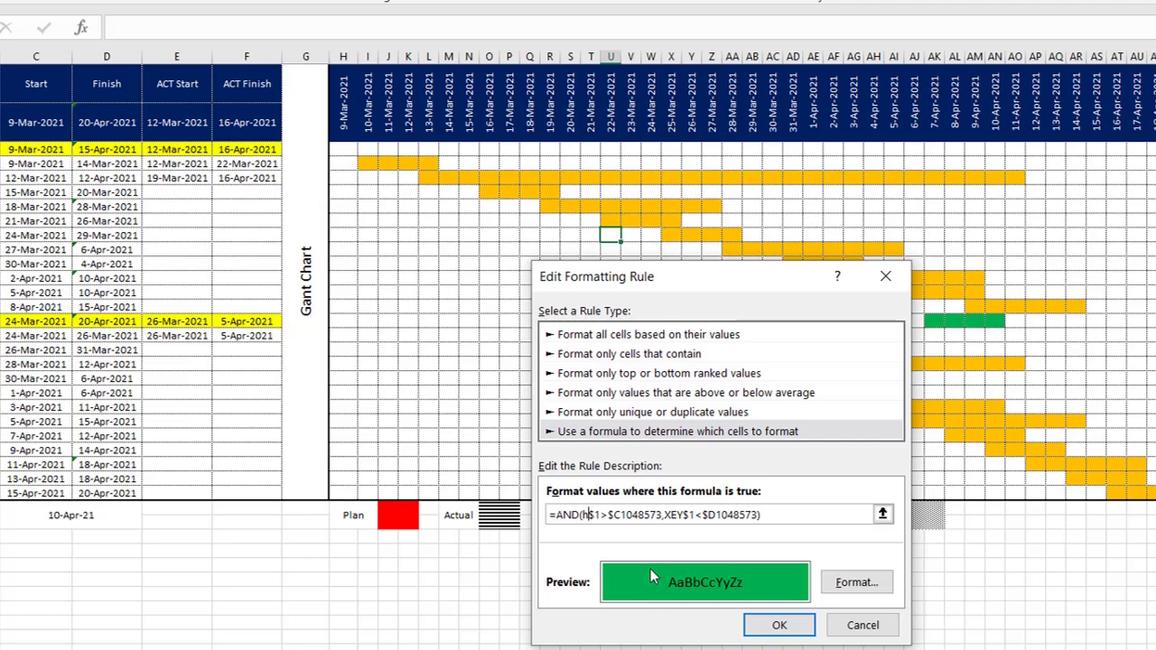
left_click_drag(623, 515, 666, 514)
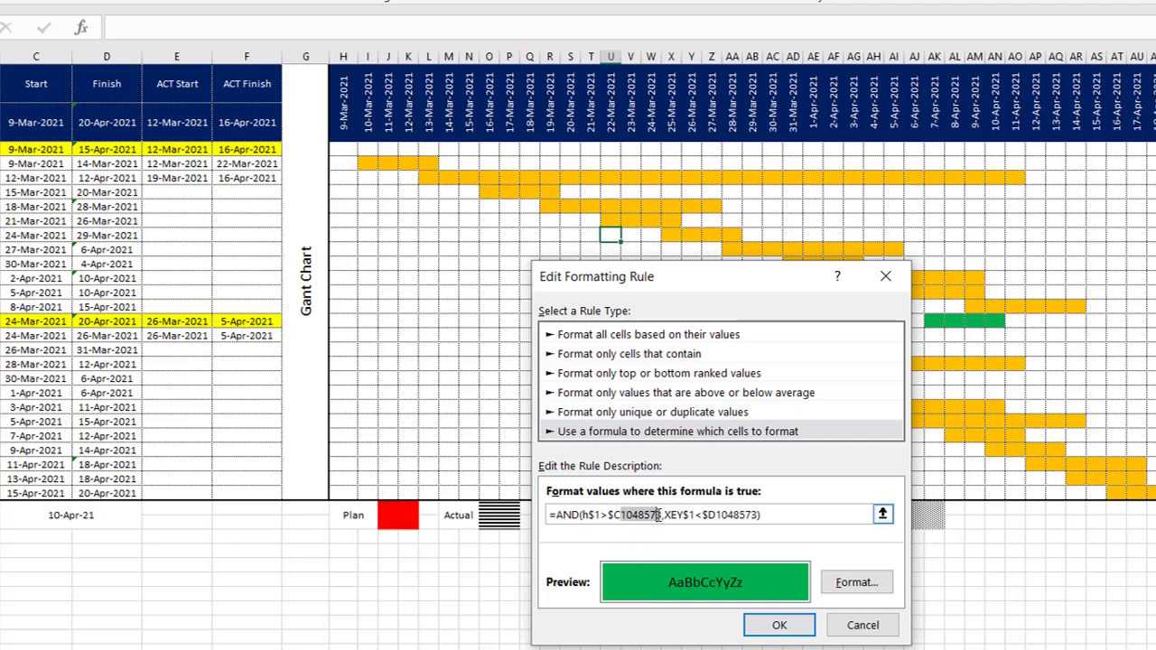
type("3")
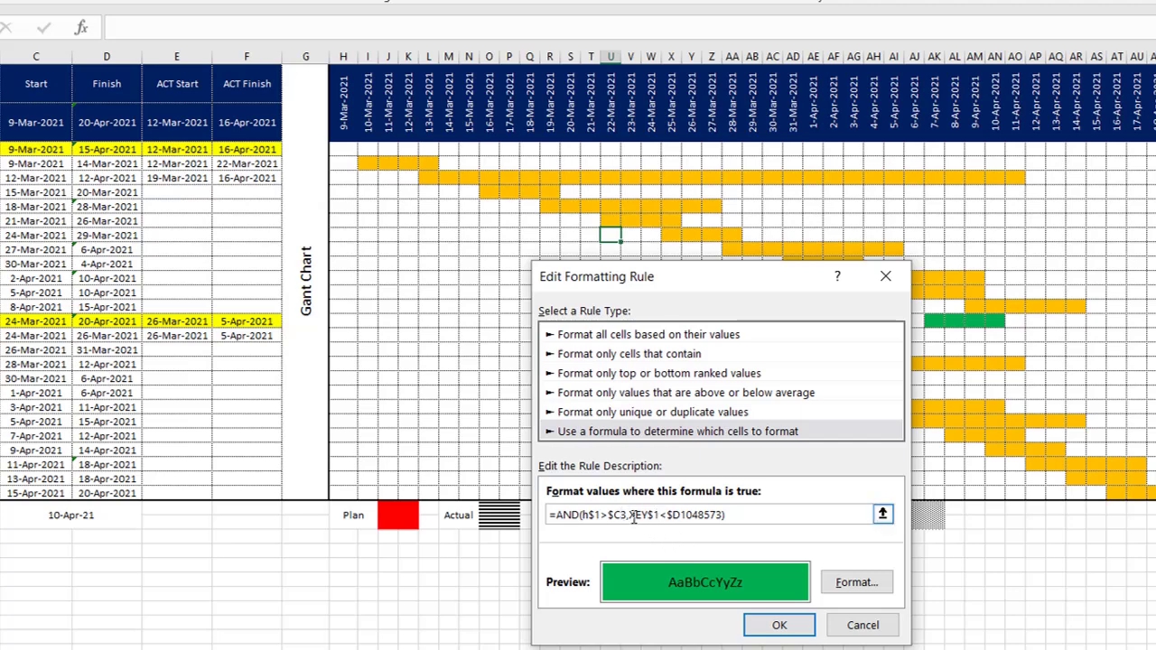
Correct the green rule's second condition to H$1<$D3, and apply the edited rule to the sheet
left_click_drag(630, 515, 647, 514)
type("H")
left_click_drag(670, 516, 701, 515)
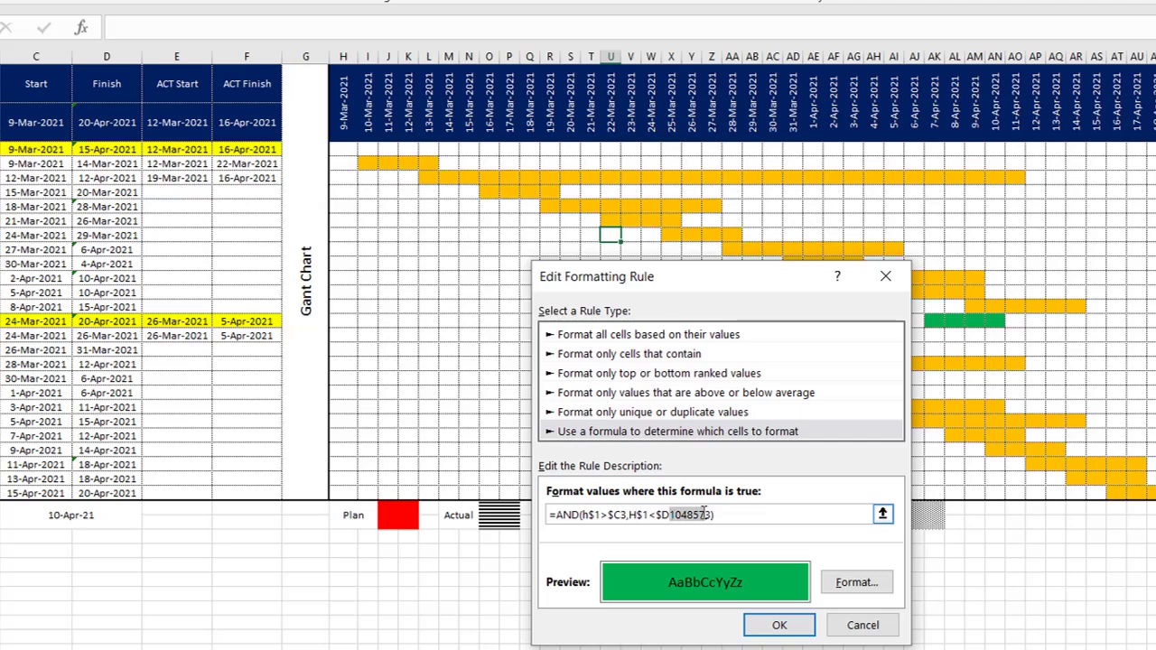
key("BackSpace")
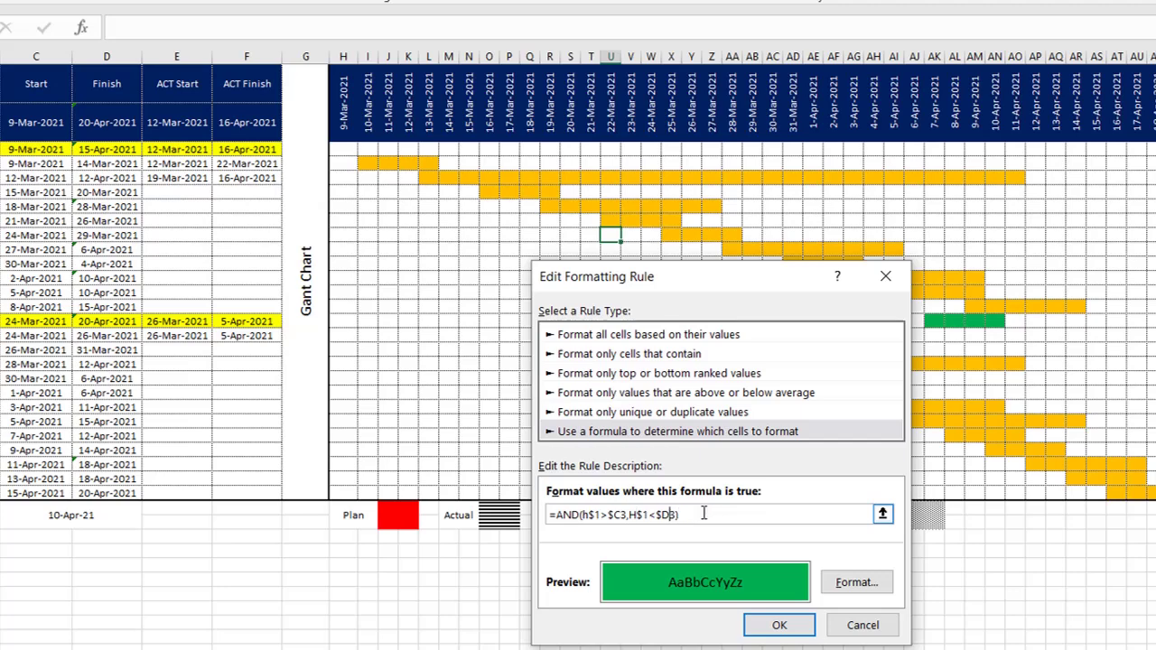
left_click(778, 624)
left_click(1000, 590)
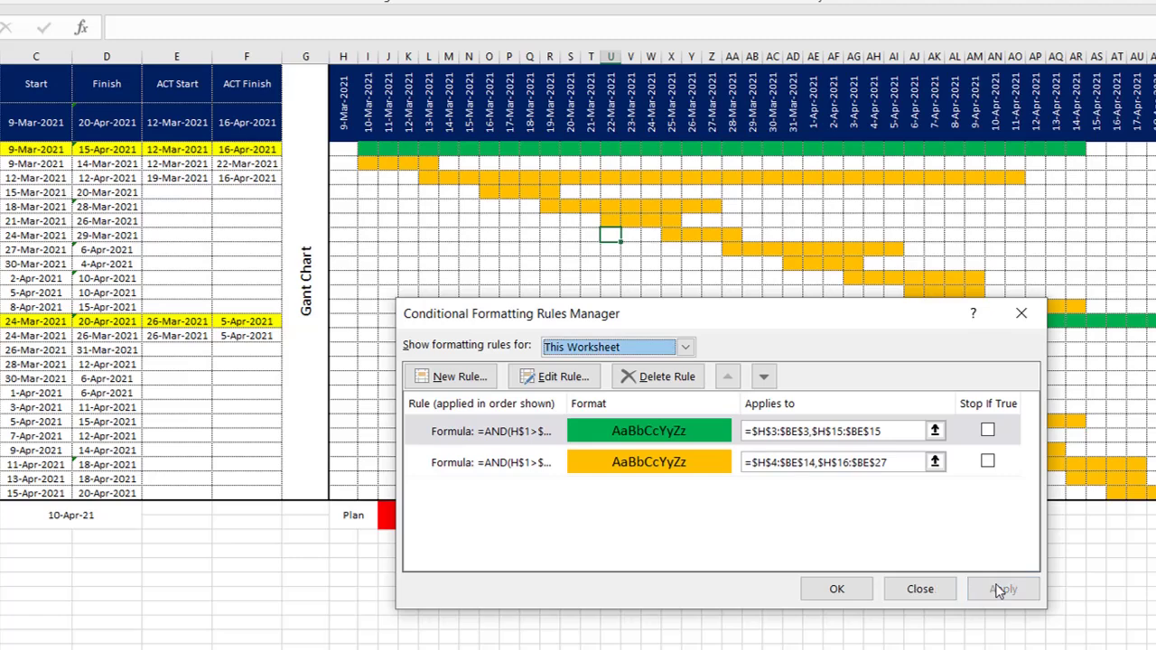
left_click(839, 589)
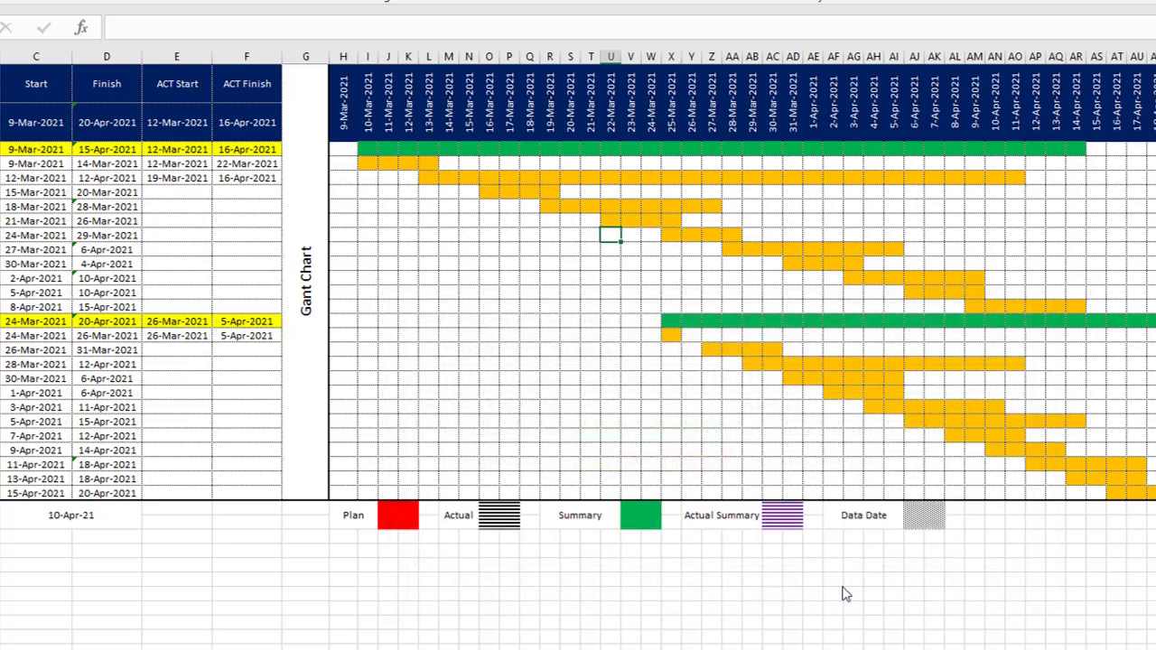
Recolour the Plan legend swatch below the chart with the standard orange fill
left_click(411, 517)
left_click(181, 2)
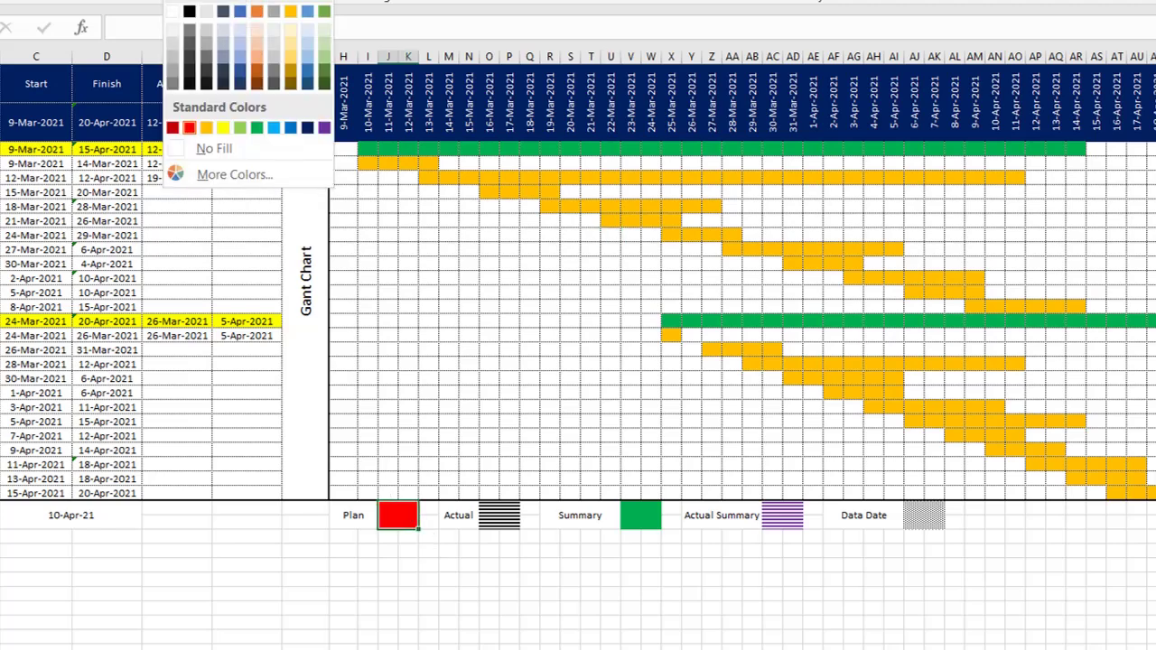
left_click(205, 128)
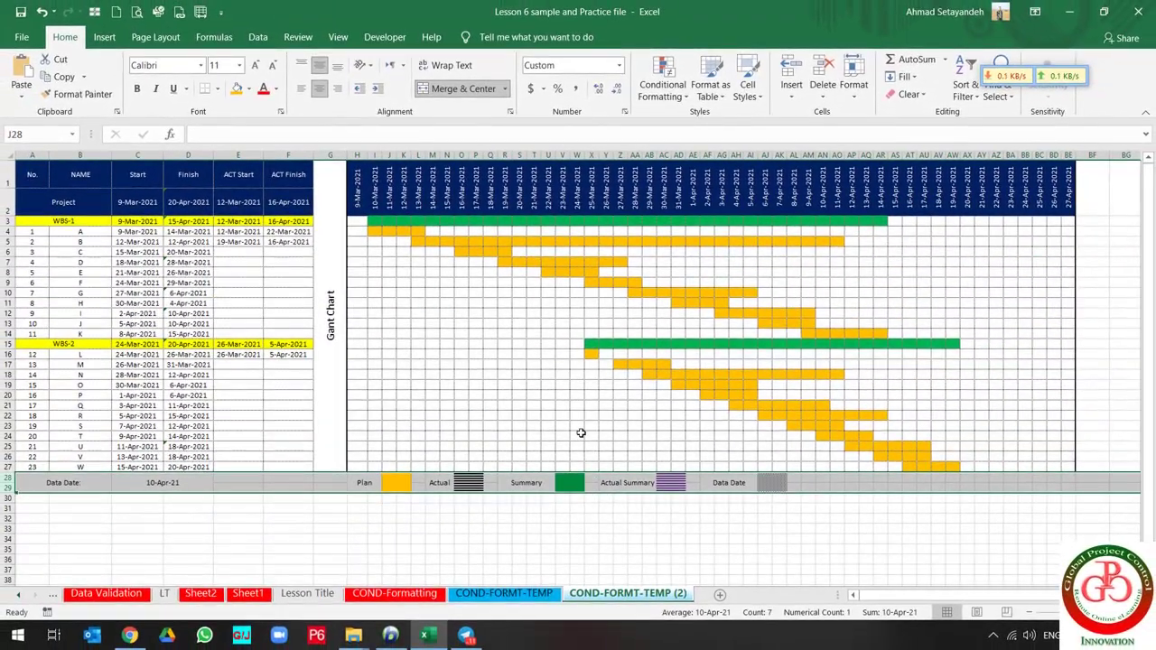
left_click(577, 435)
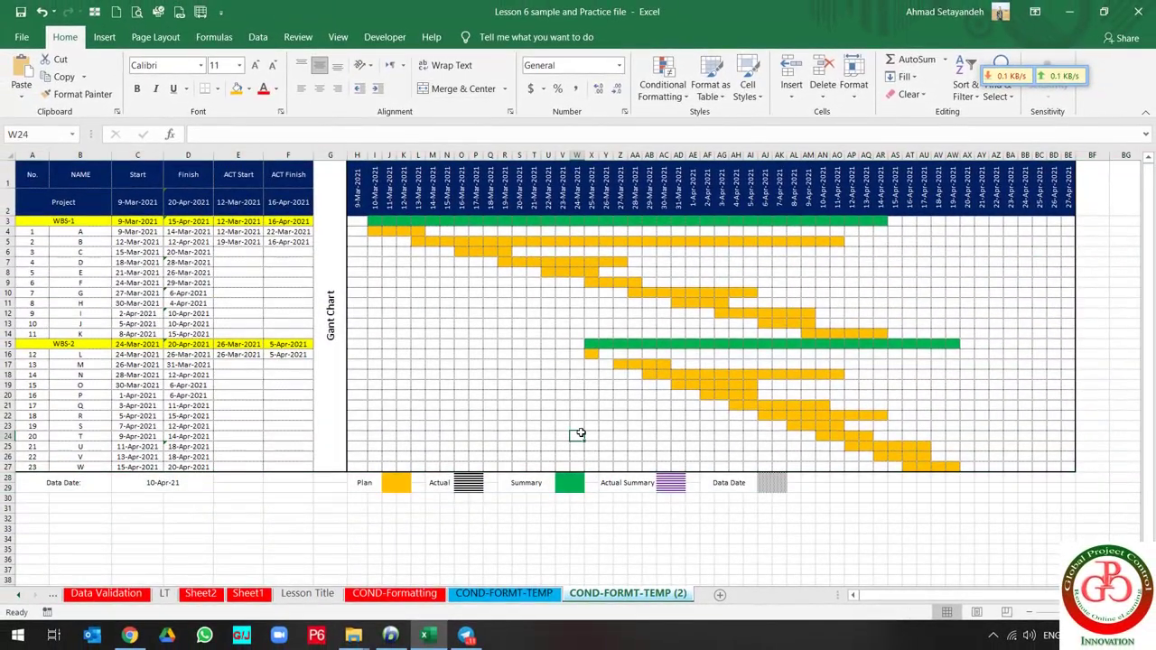
With the Actual legend swatch selected, start a new formula-based conditional formatting rule and open its fill formatting
left_click(466, 483)
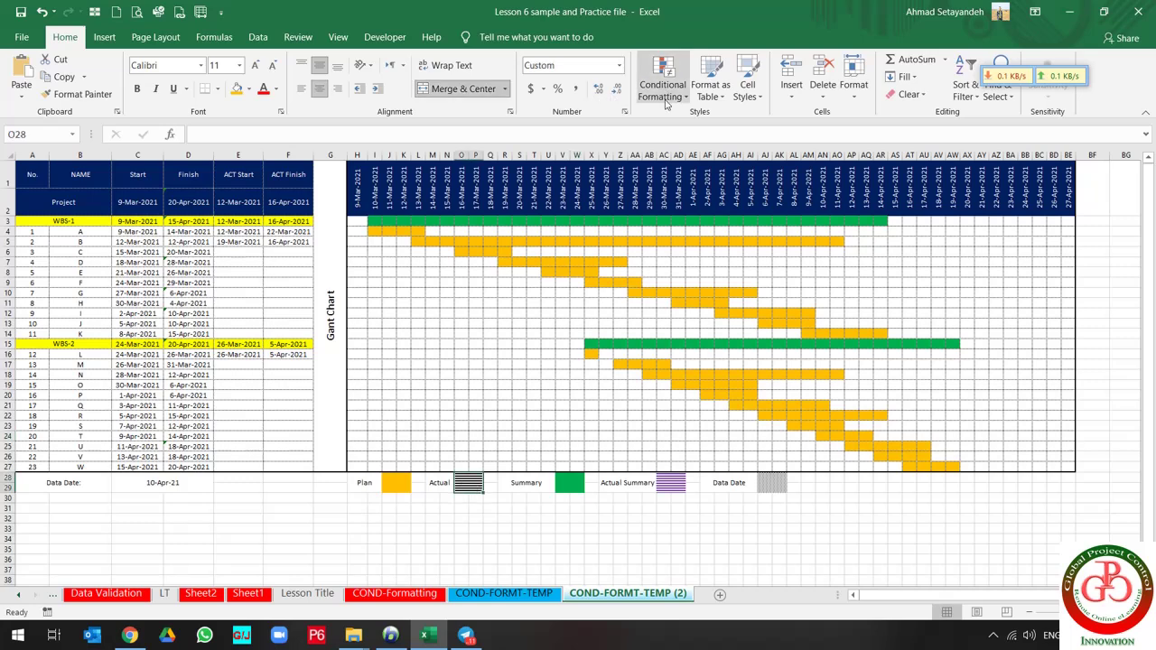
left_click(665, 103)
left_click(683, 328)
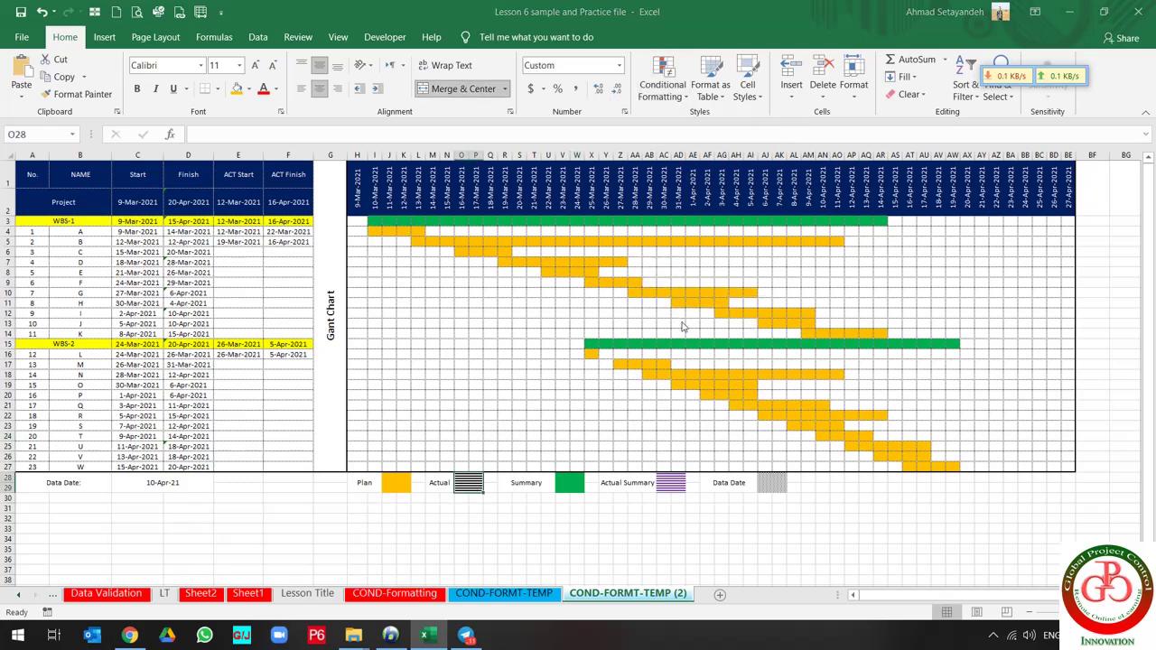
left_click(601, 362)
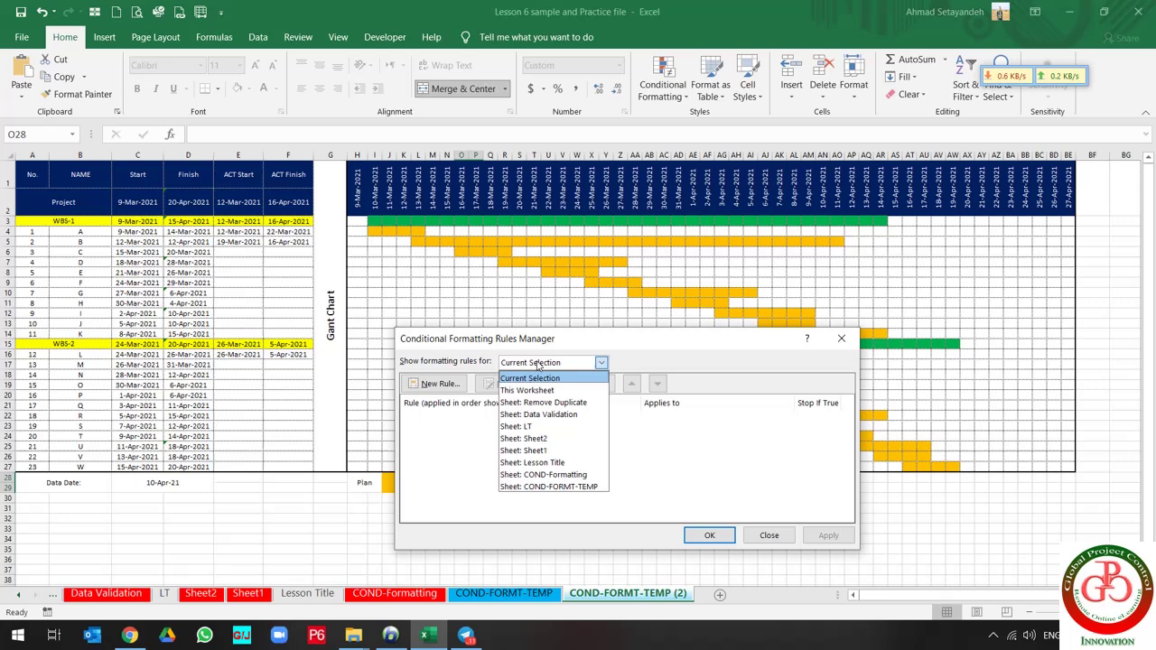
left_click(443, 386)
left_click(442, 387)
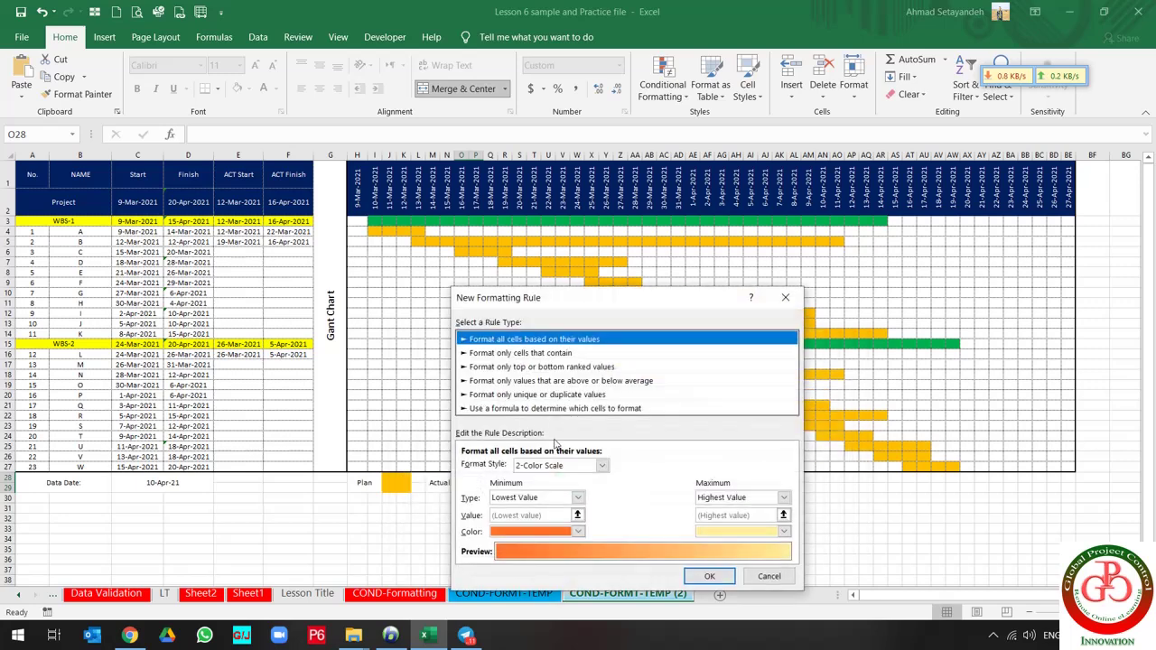
left_click(508, 409)
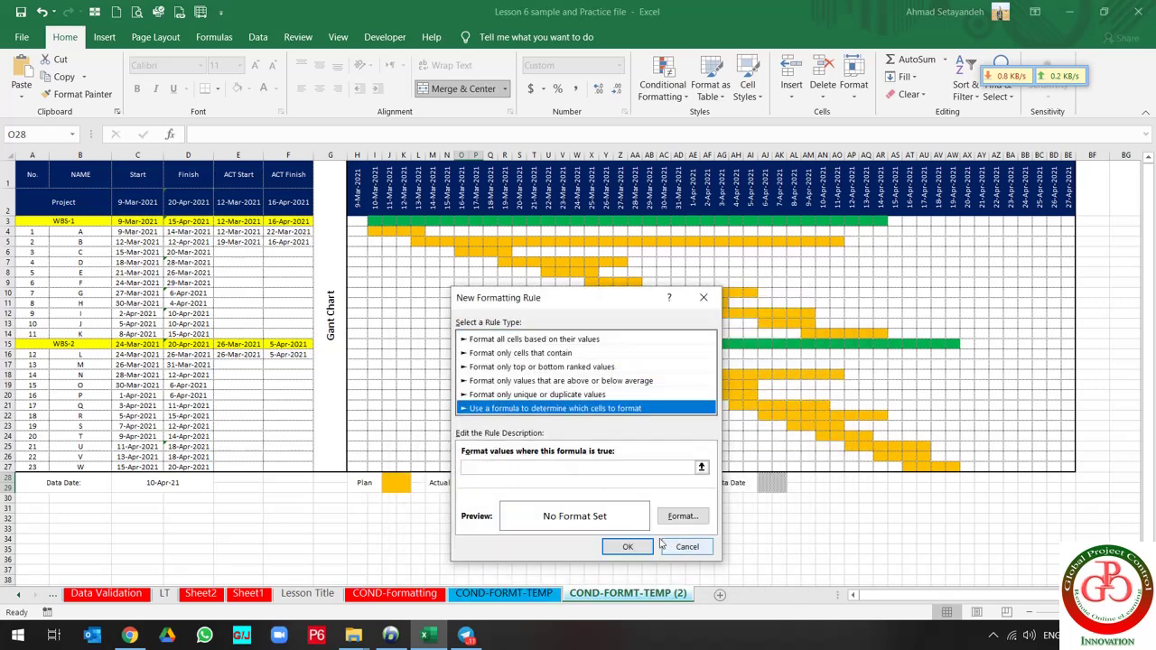
left_click(686, 520)
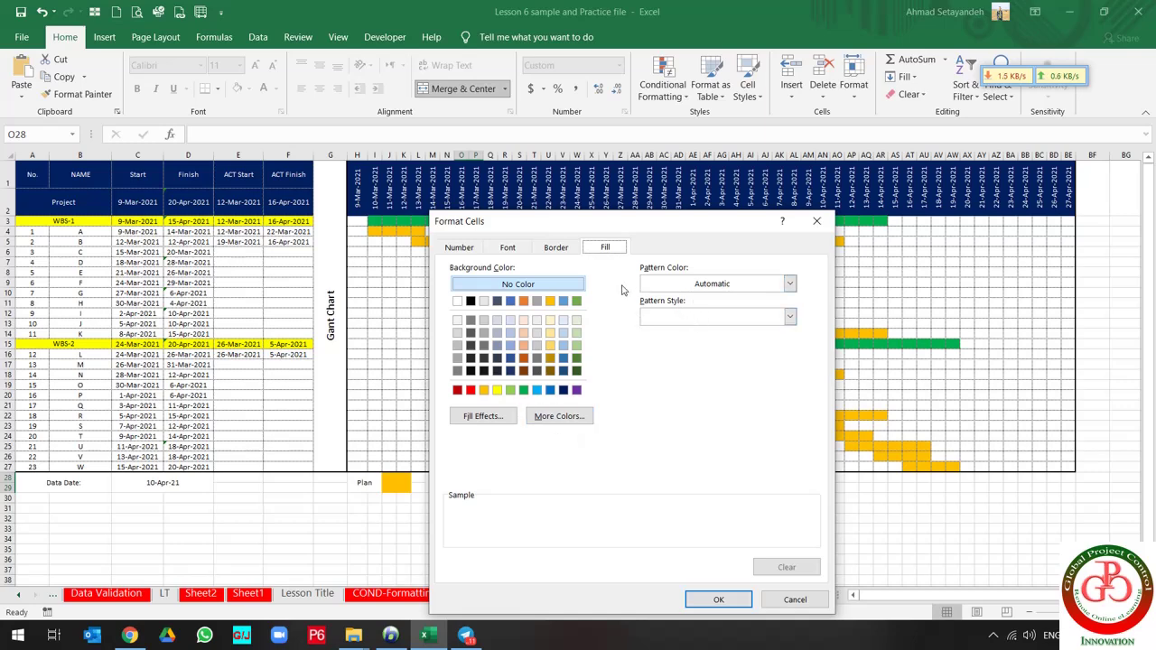
left_click(686, 316)
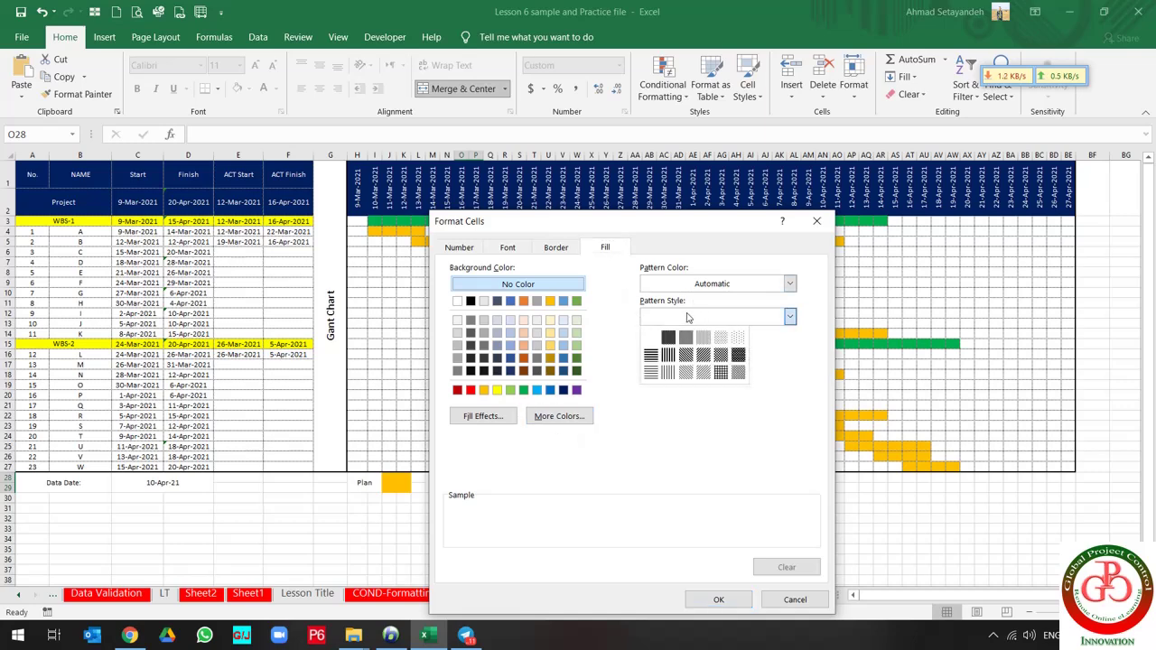
left_click(650, 355)
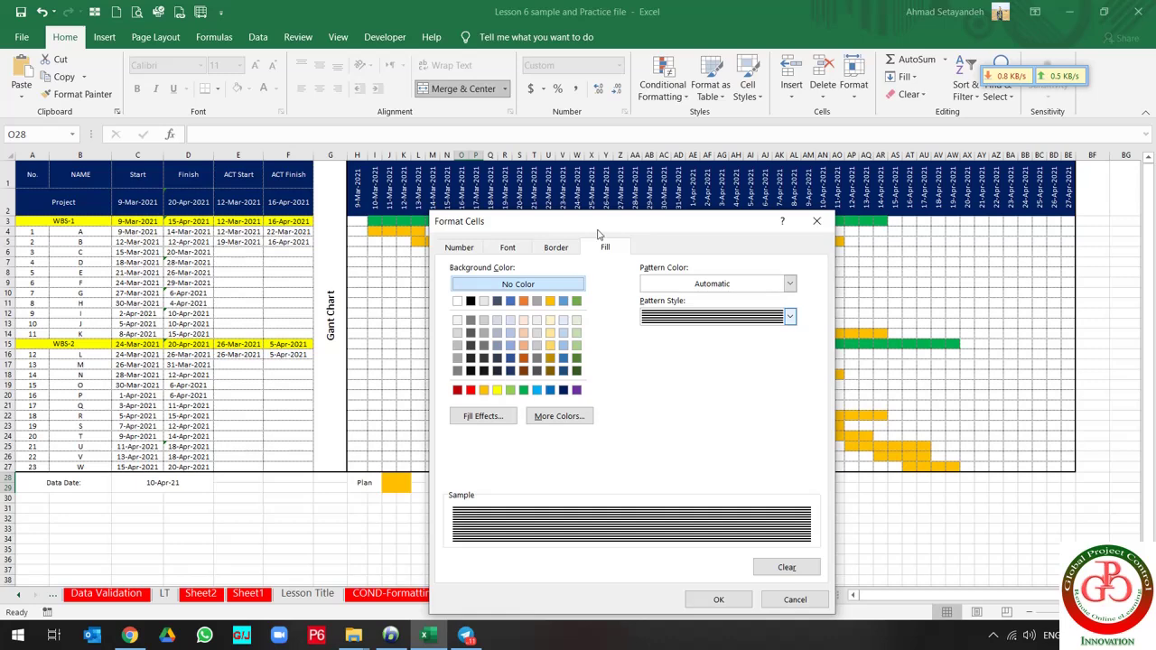
left_click_drag(598, 227, 706, 197)
left_click(680, 359)
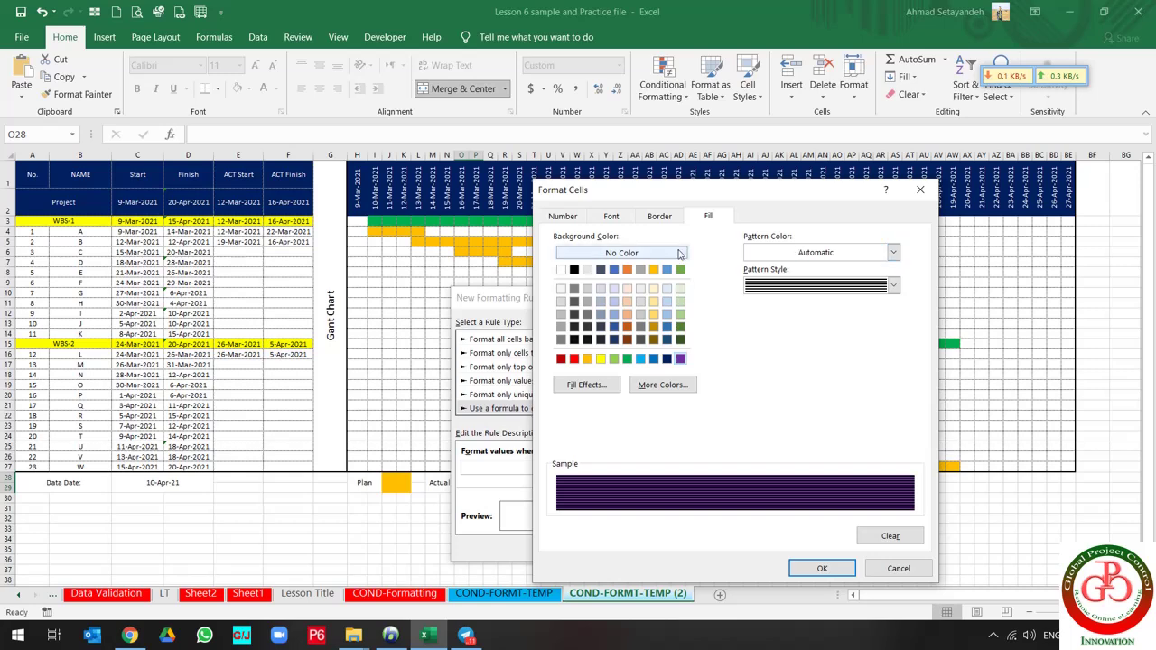
left_click(647, 254)
Give the new rule a horizontal stripe pattern in near-white on a standard purple background, and accept the format
left_click(755, 283)
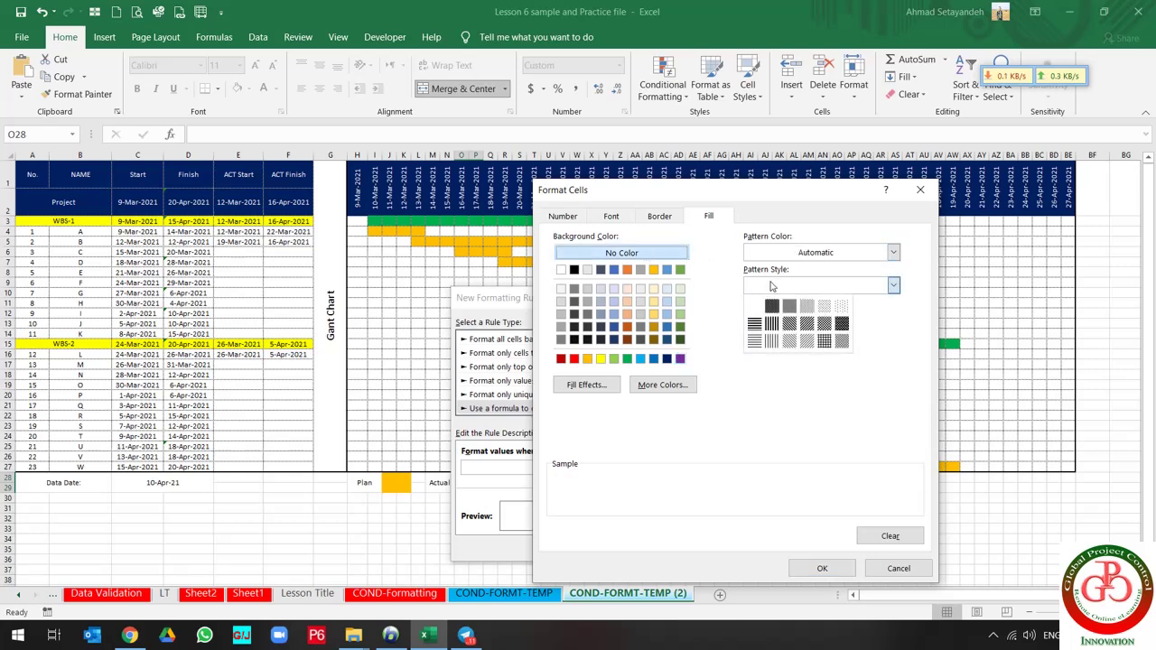
left_click(747, 335)
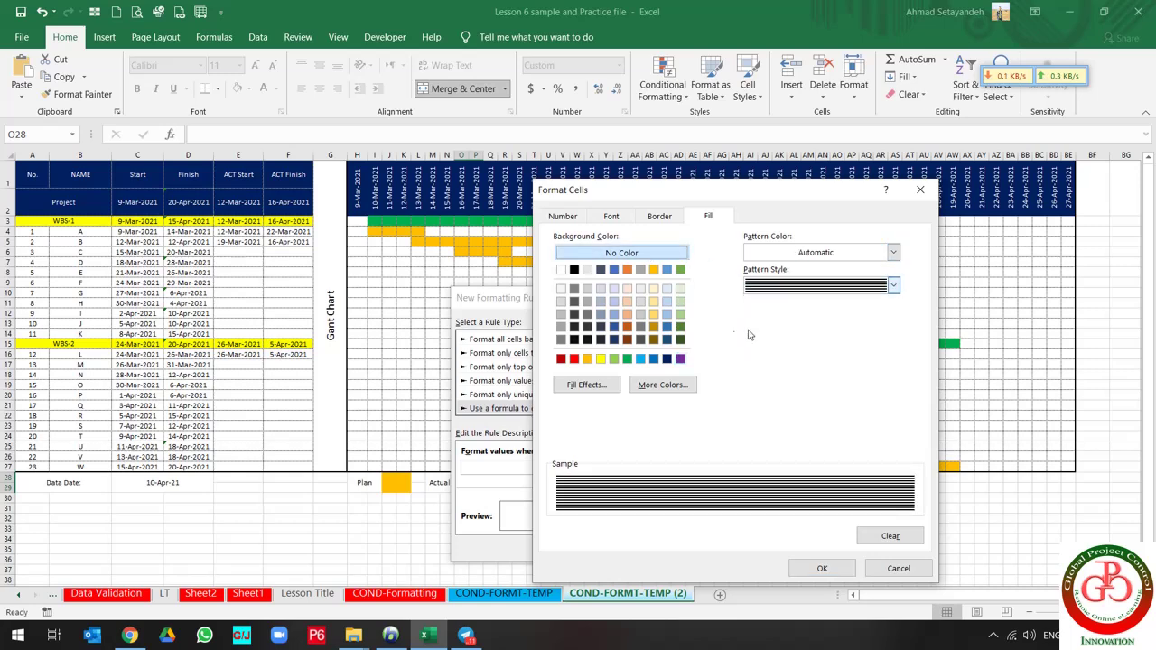
left_click(679, 358)
left_click(836, 254)
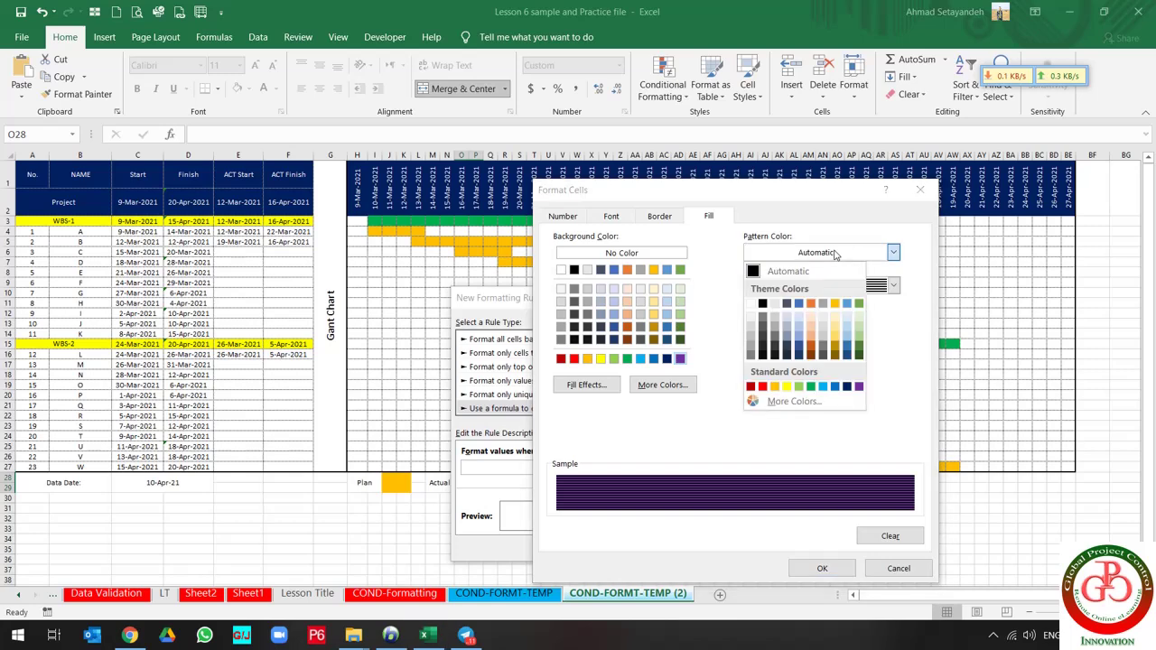
left_click(750, 315)
left_click(793, 572)
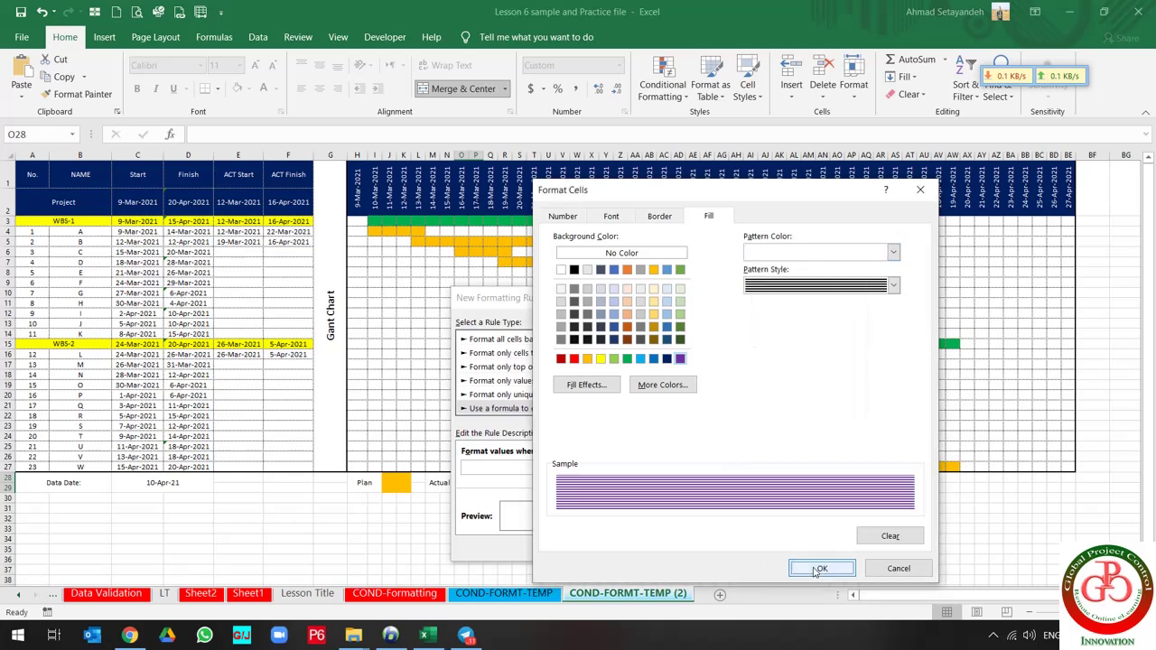
left_click(630, 547)
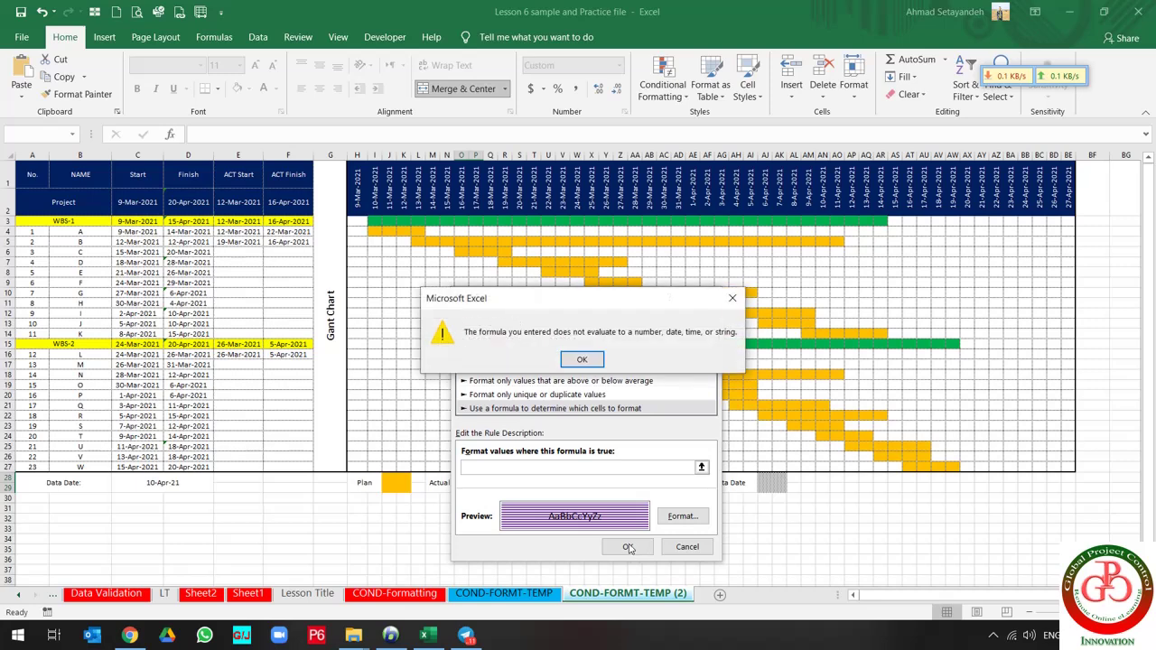
left_click(581, 359)
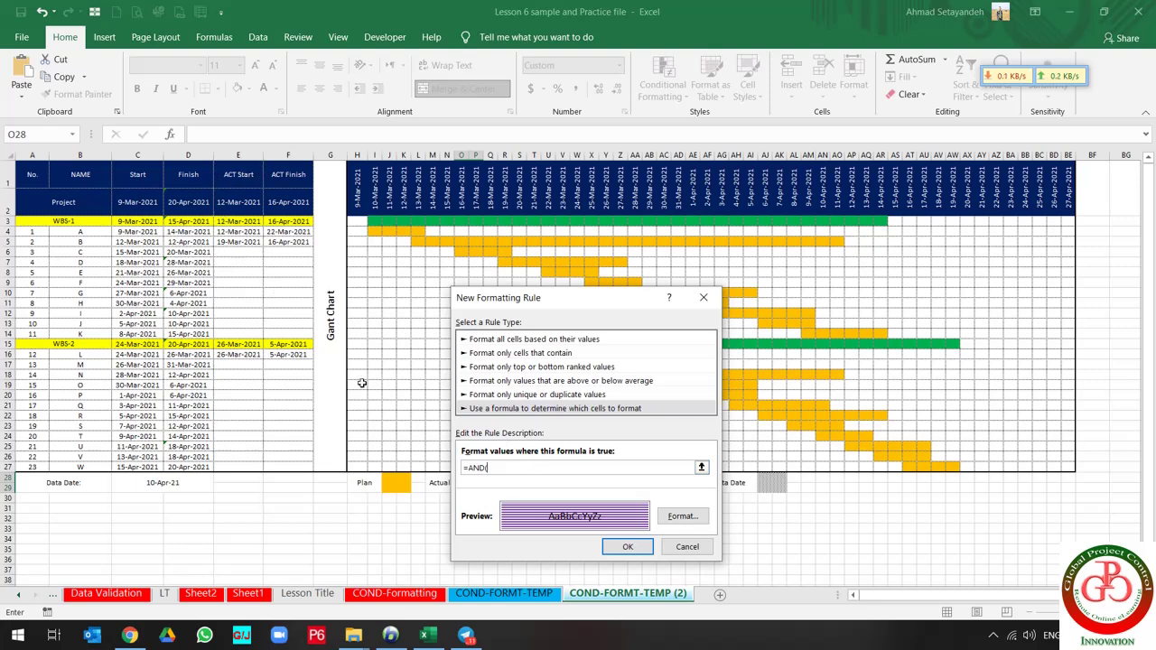
Enter the striped rule's first condition as =AND(H$1>$E4, comparing the timeline date with task A's actual start
left_click(360, 195)
key("F4")
key("F4")
type(">")
left_click(493, 467)
key("BackSpace")
left_click(522, 468)
type(">")
left_click(240, 231)
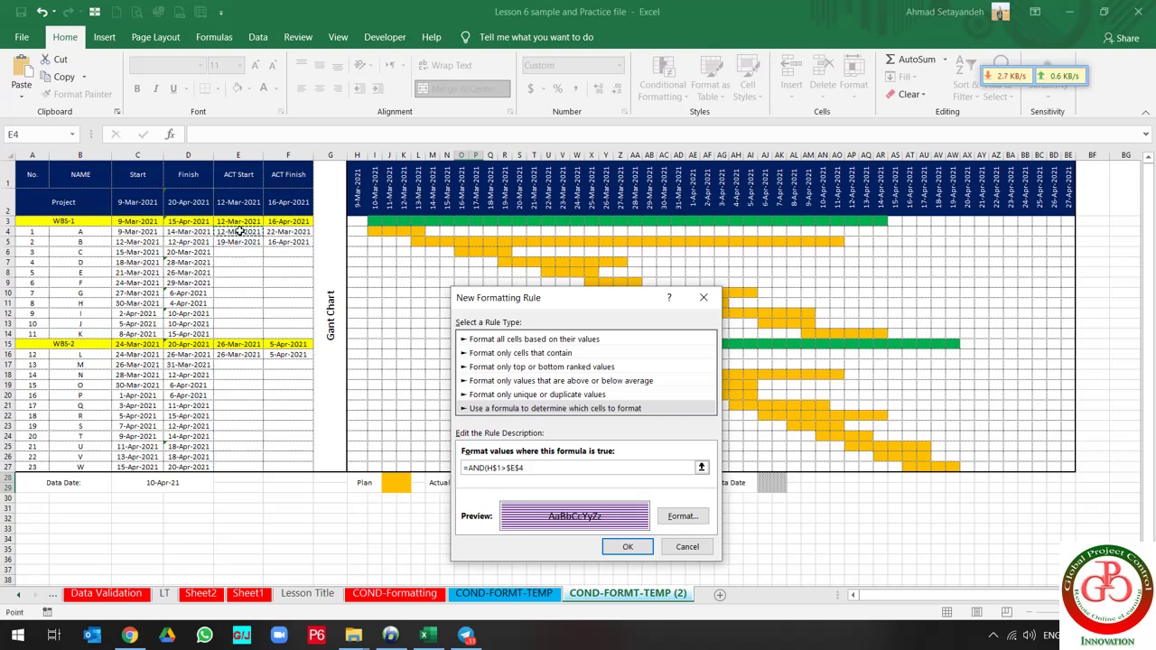
key("F4")
type(",")
Add the second condition H$1<$F4 to complete the formula =AND(H$1>$E4,H$1<$F4), and accept the new rule
left_click(357, 190)
key("F4")
key("F4")
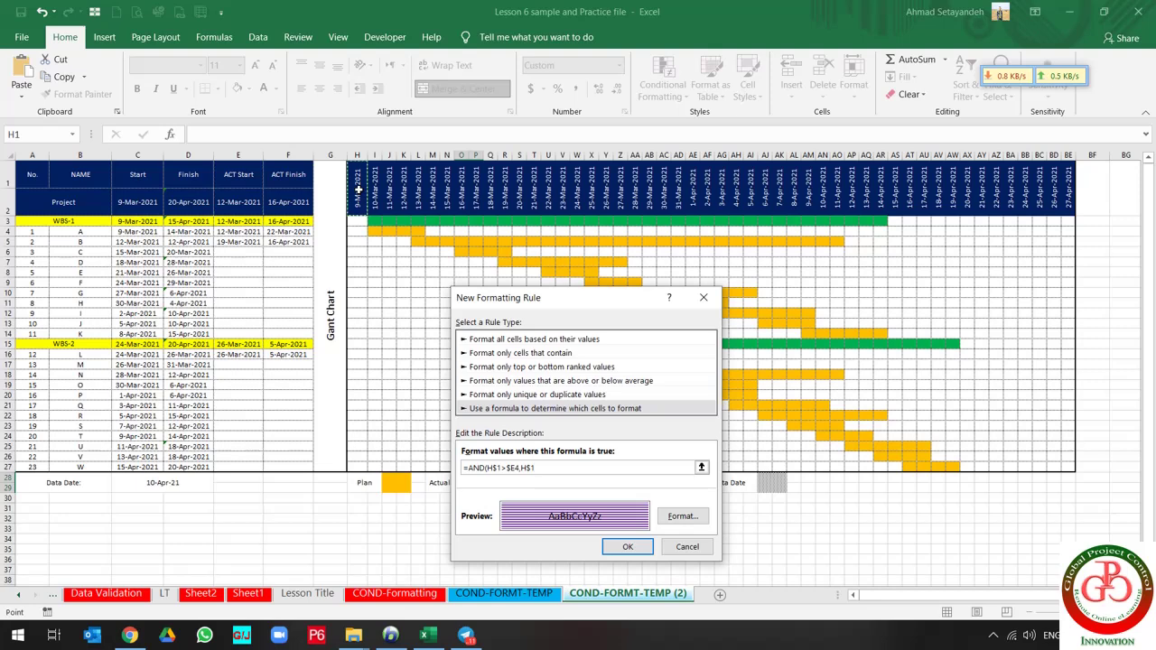
type("<")
left_click(303, 232)
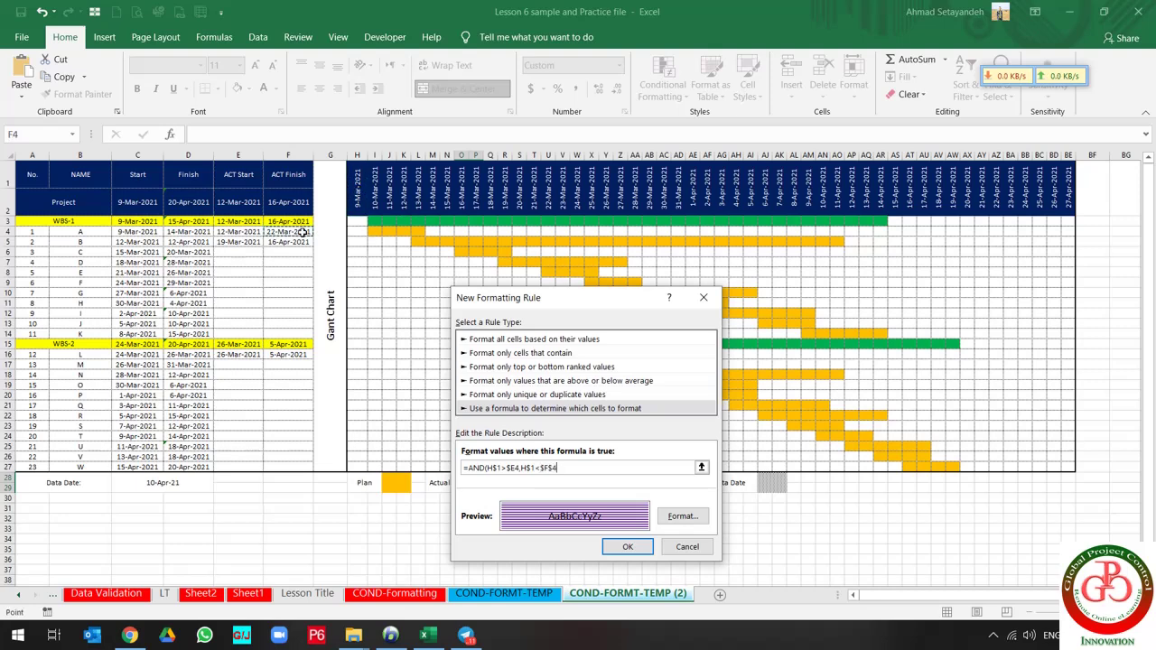
key("F4")
key("F4")
key("F4")
type(")")
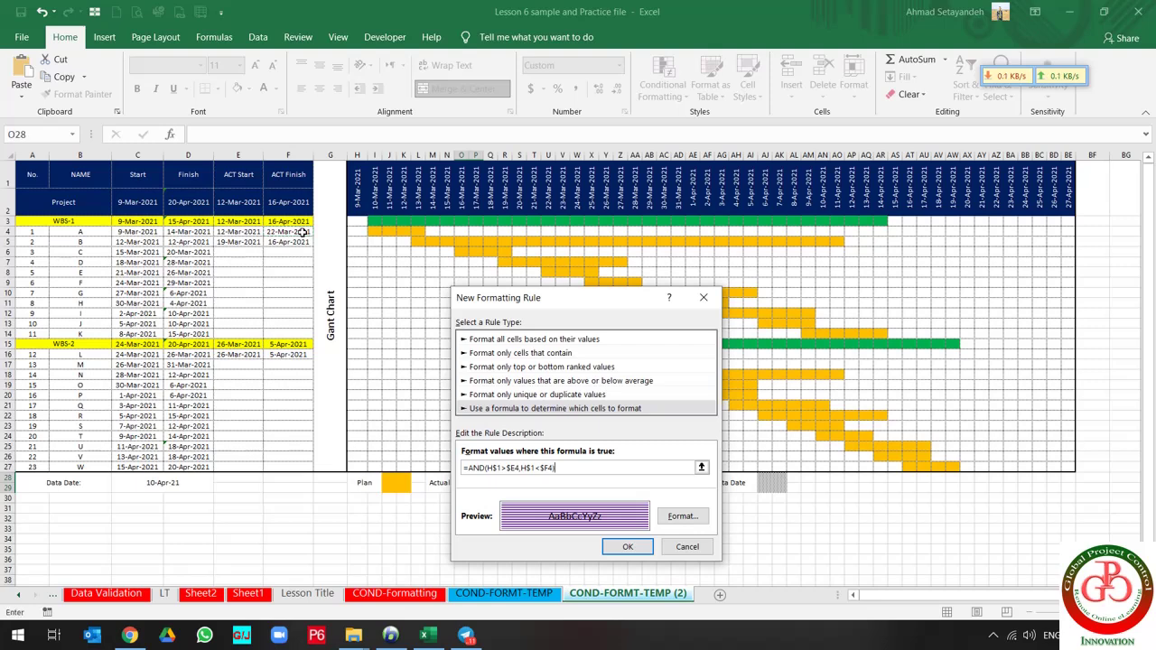
left_click(627, 546)
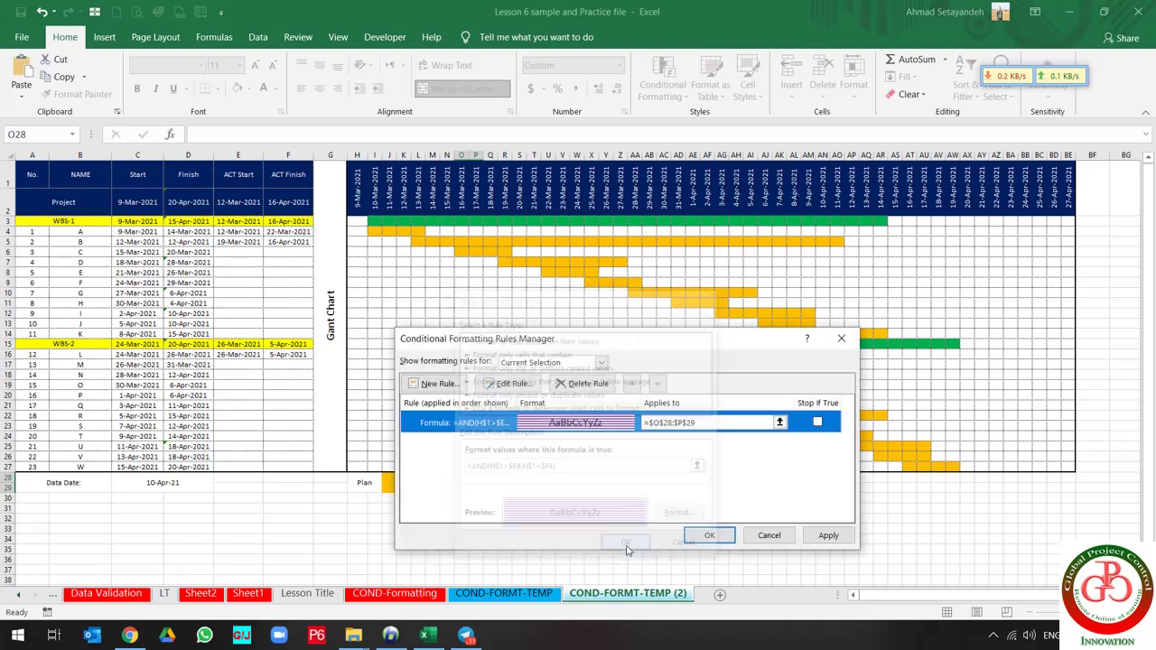
Set the purple striped rule to apply to =$H$4:$BE$14,$H$16:$BE$27 and apply it
left_click(779, 422)
left_click(352, 232)
left_click_drag(352, 232, 359, 467)
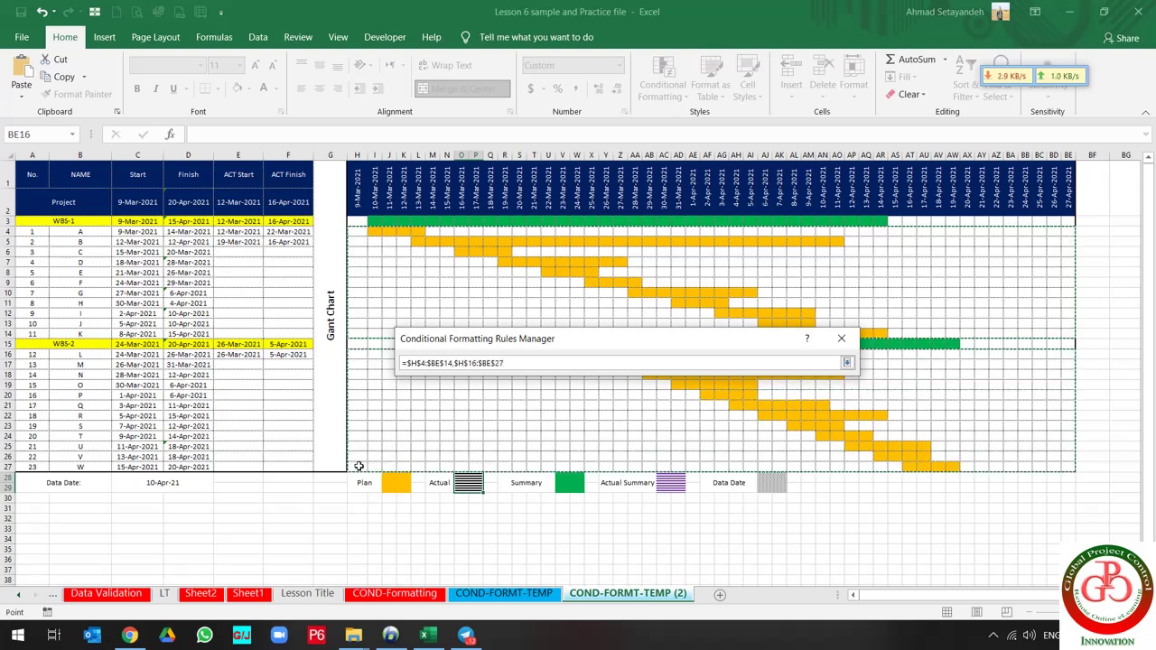
left_click(846, 363)
left_click(828, 536)
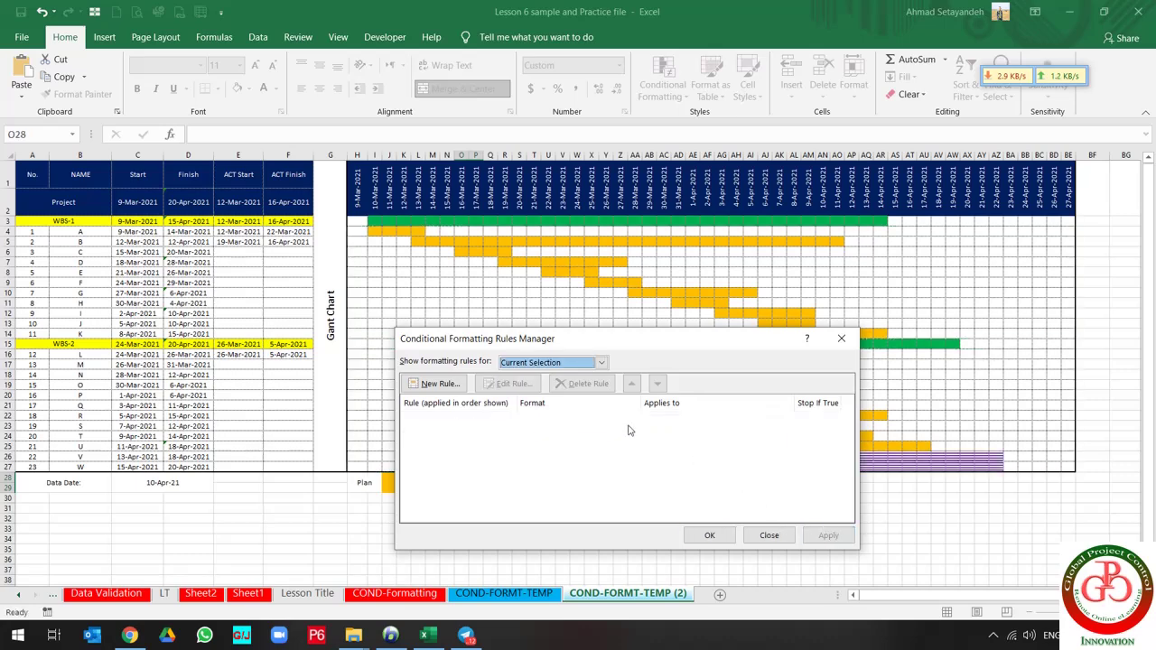
Open the purple striped rule from this worksheet's rules and correct its first condition to H$1>$E4
left_click(544, 362)
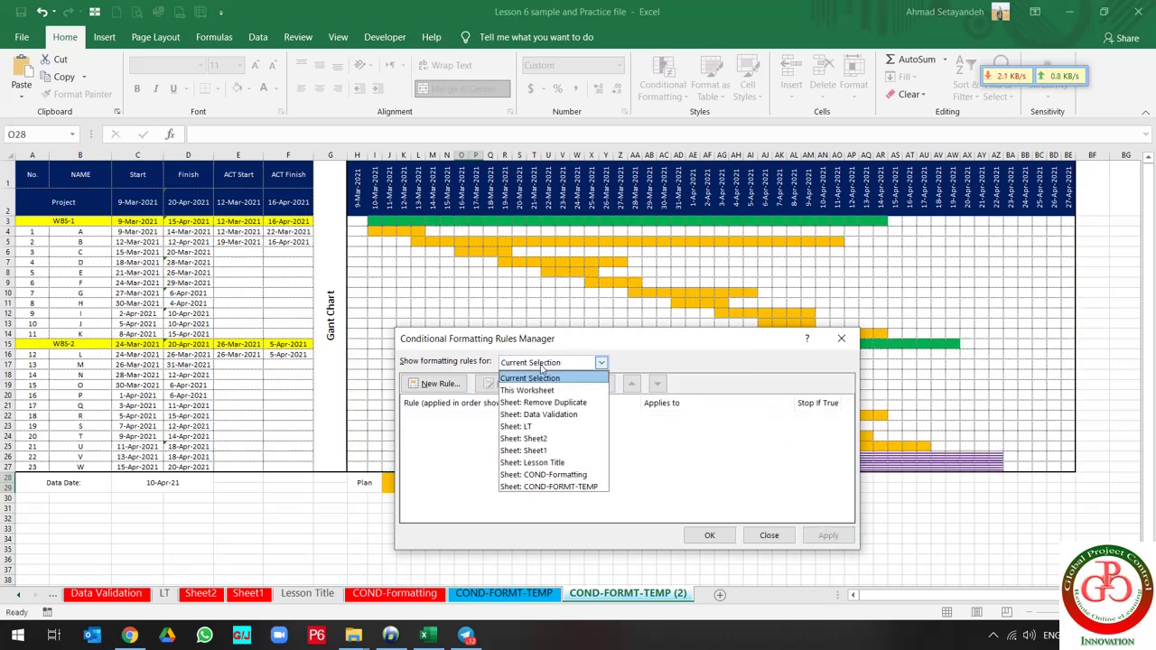
left_click(528, 391)
left_click(492, 421)
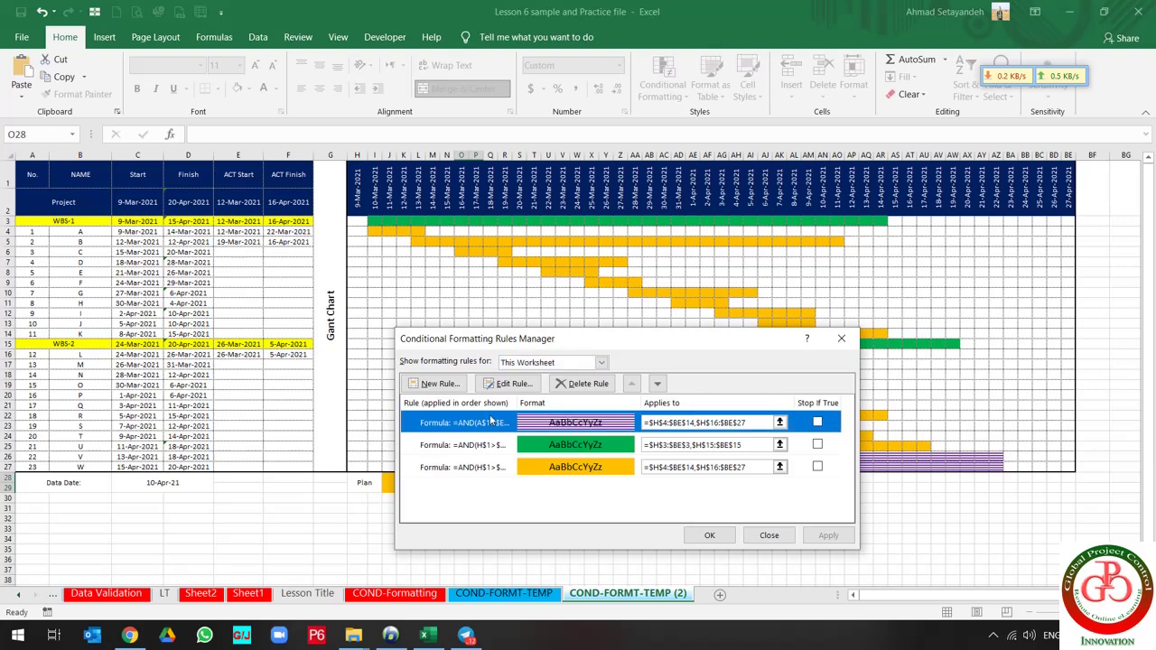
left_click(505, 386)
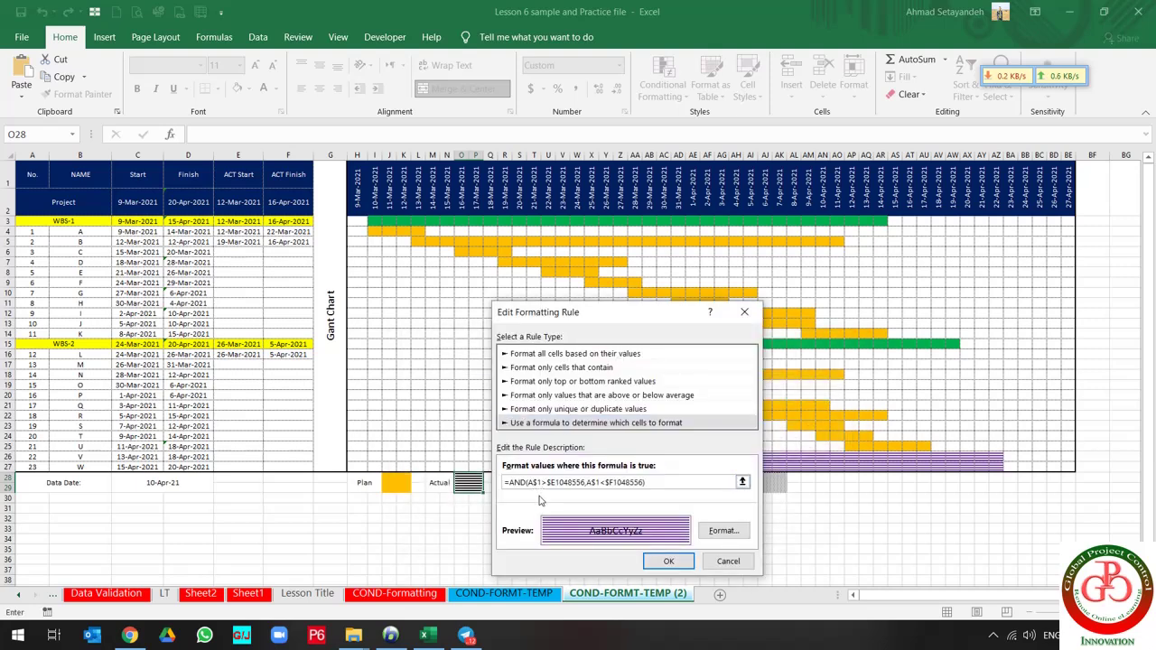
key("BackSpace")
type("H")
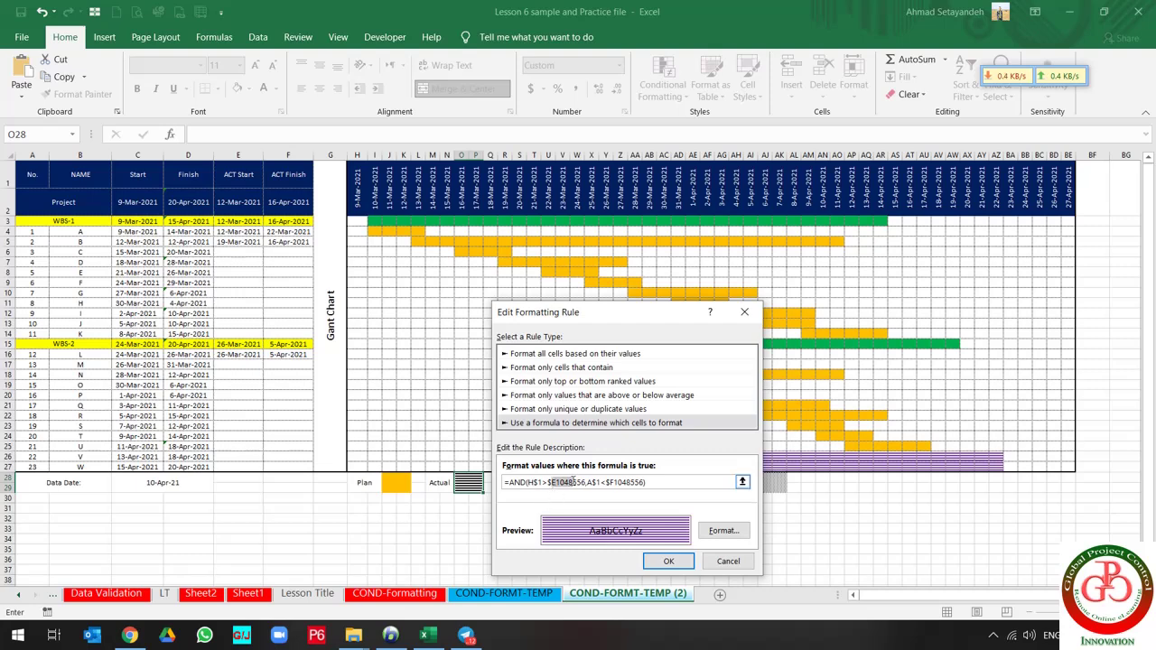
left_click_drag(572, 483, 597, 481)
key("BackSpace")
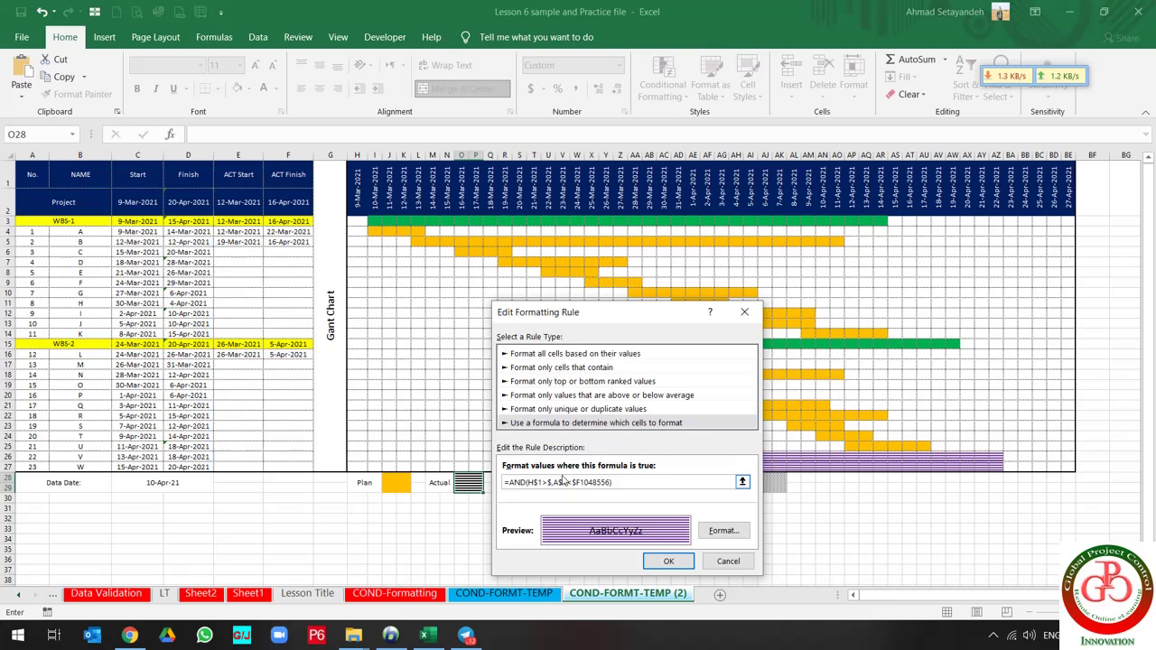
key("BackSpace")
left_click(256, 231)
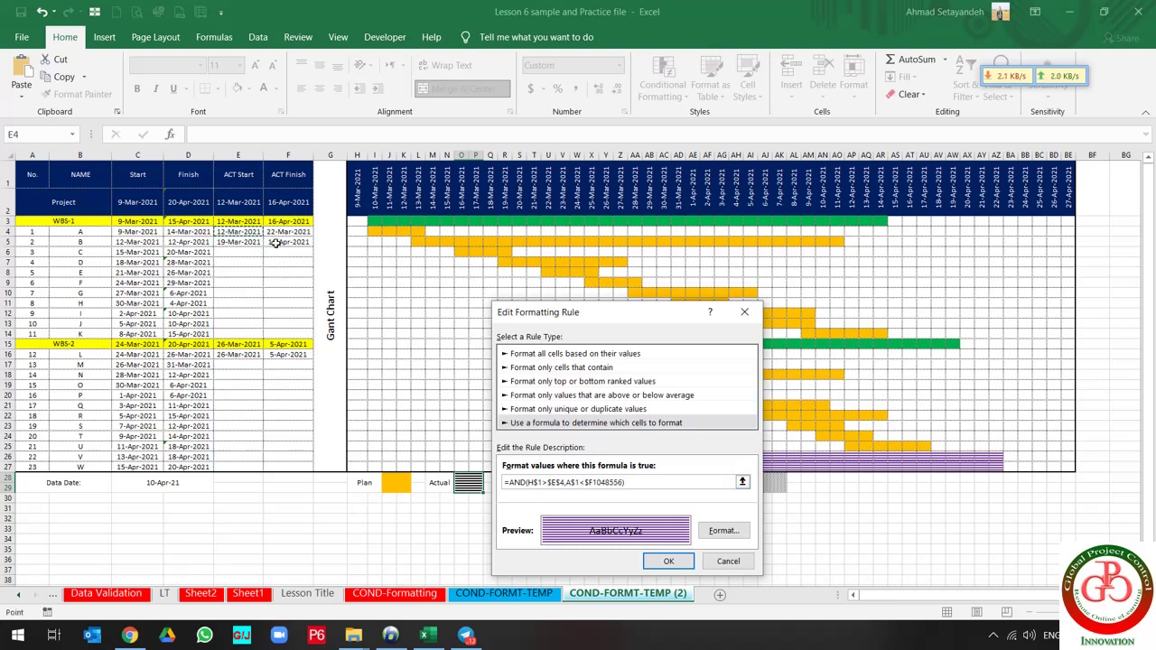
key("F4")
key("F4")
Correct the second condition so the formula reads =AND(H$1>$E4,H$1<$F4), then apply the rule and close the rules manager
left_click(566, 483)
key("BackSpace")
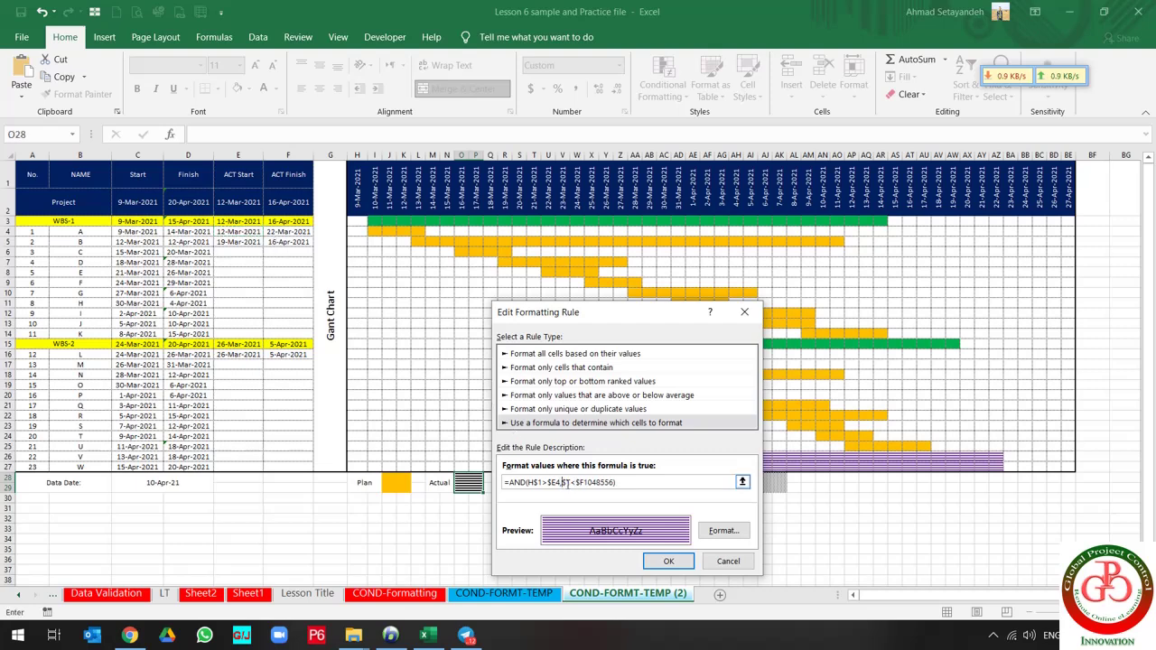
type("H")
key("BackSpace")
type("F")
key("Delete")
key("Delete")
key("Delete")
left_click(294, 231)
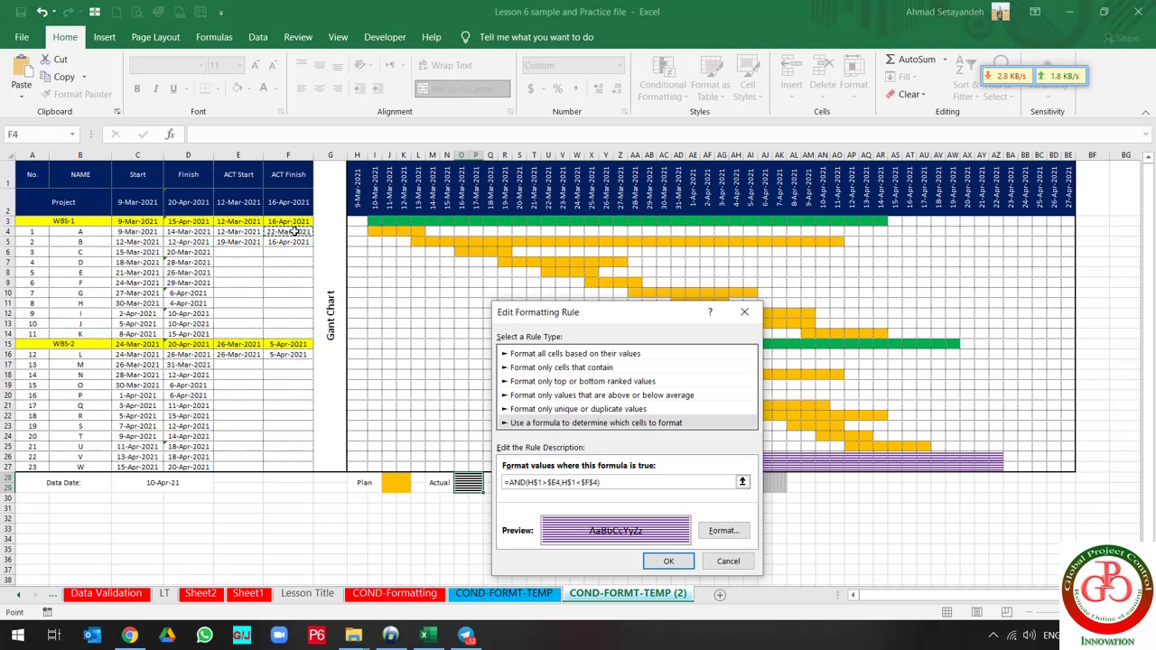
key("F4")
key("Return")
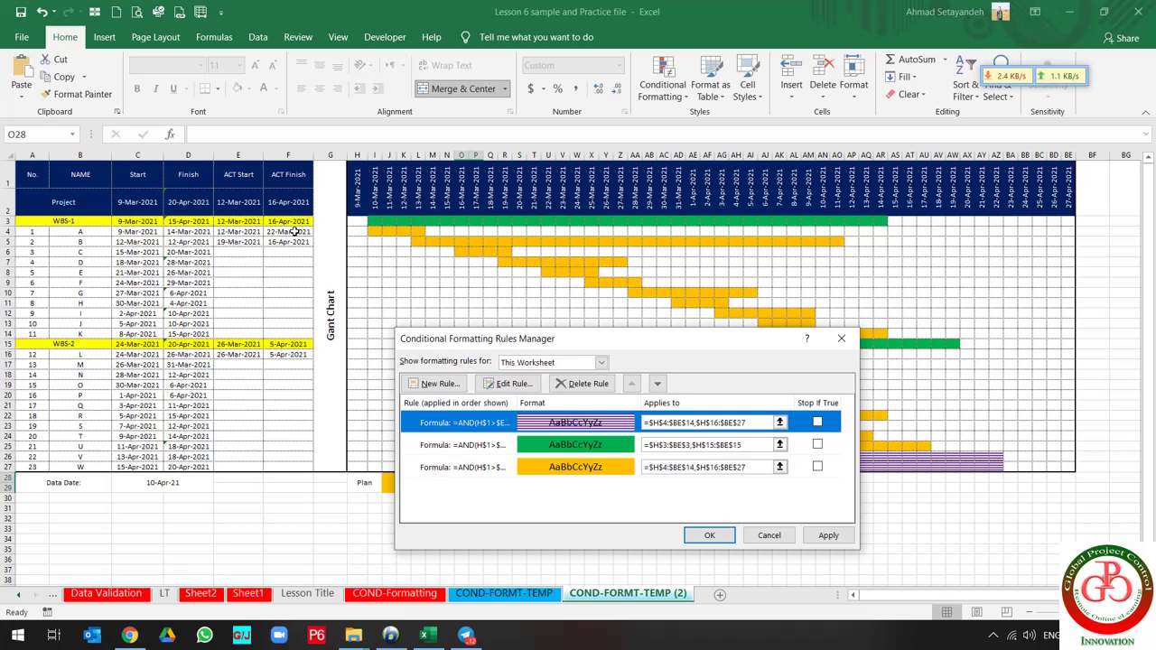
left_click(840, 539)
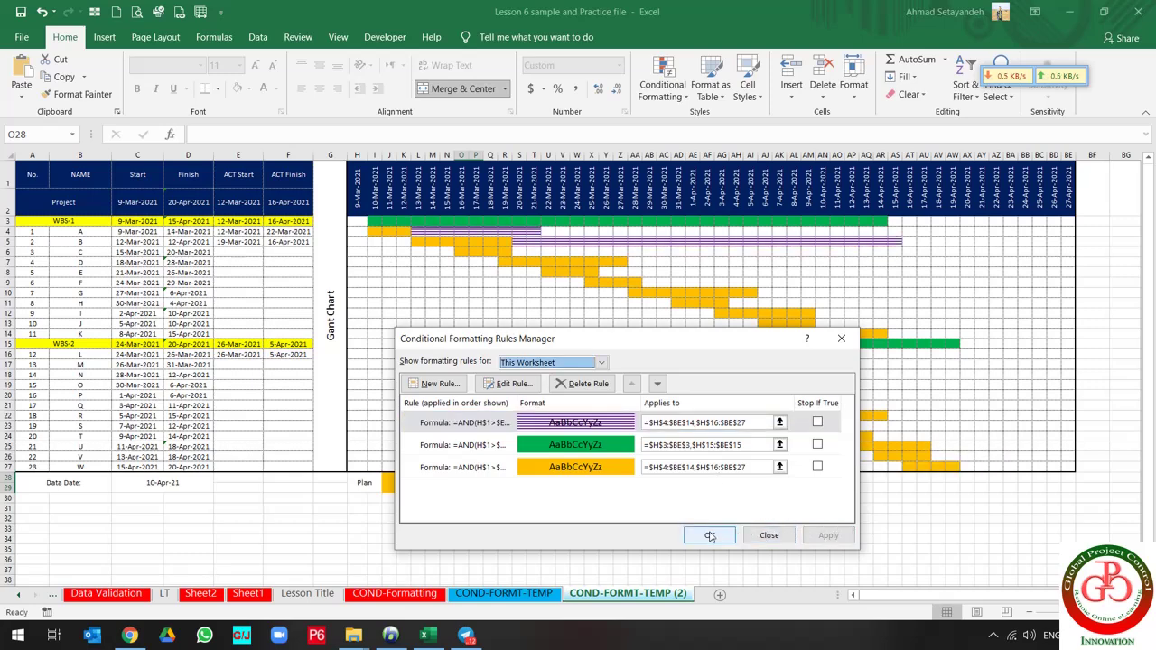
left_click(709, 536)
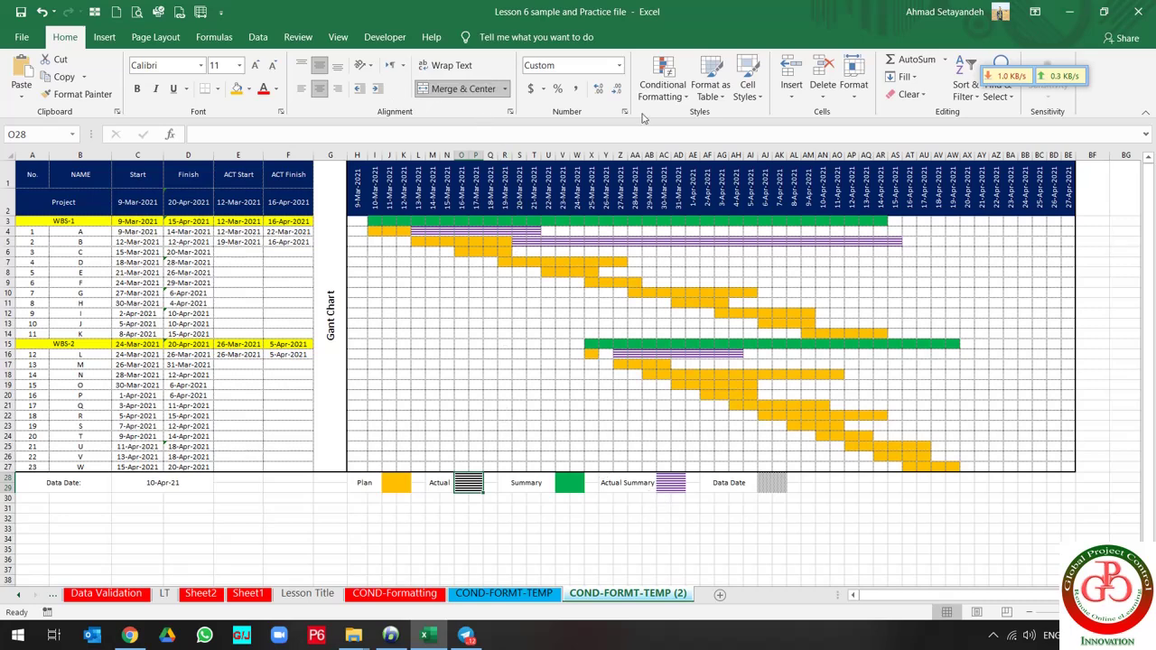
Start another formula-based conditional formatting rule and open its fill formatting
left_click(663, 88)
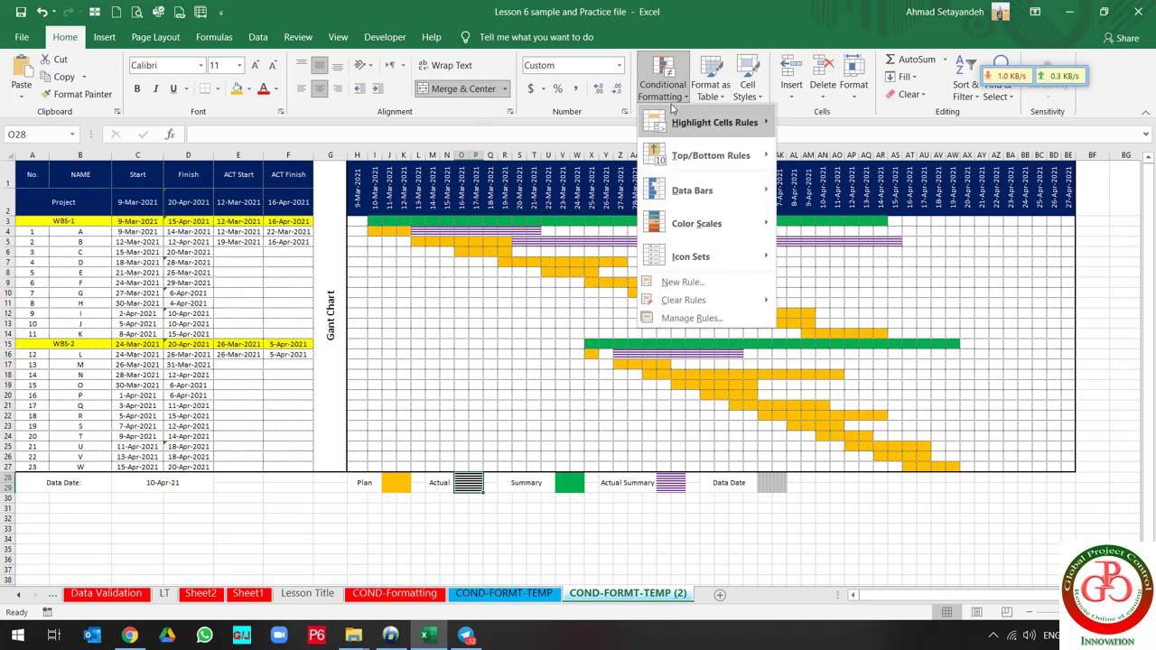
left_click(675, 321)
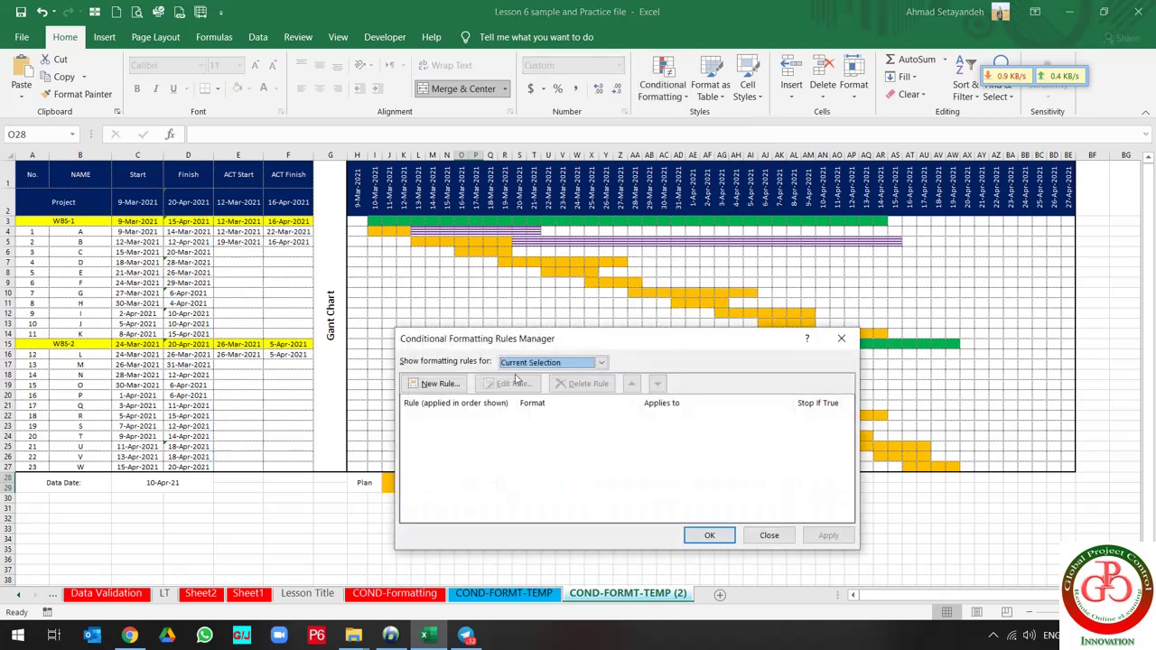
left_click(435, 382)
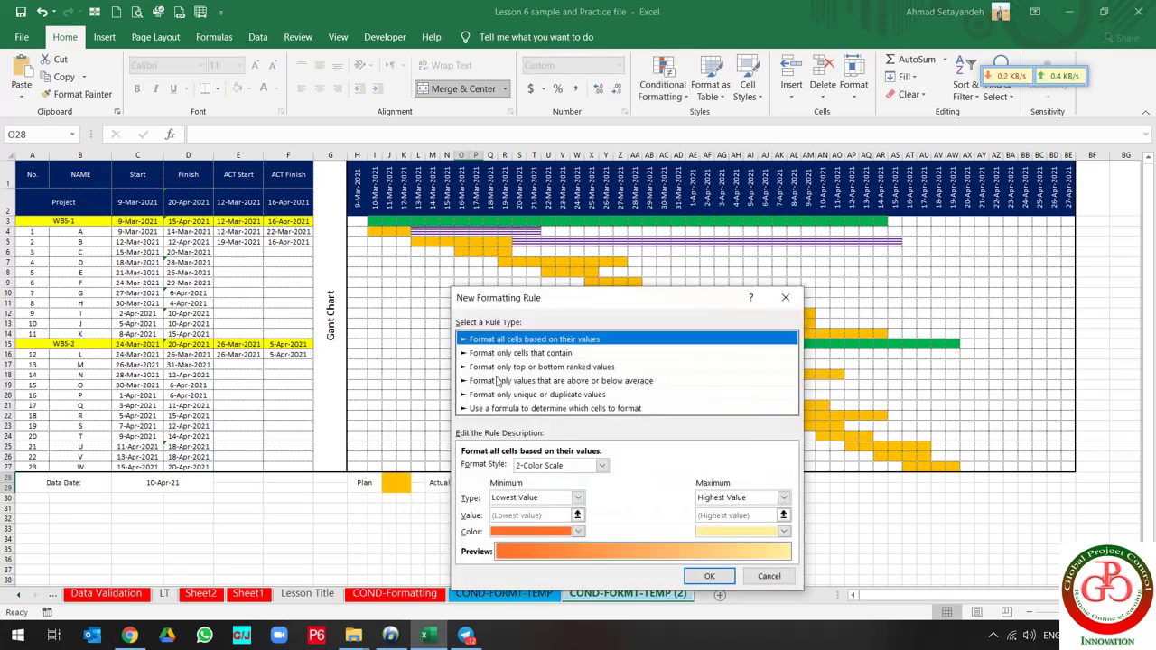
left_click(567, 408)
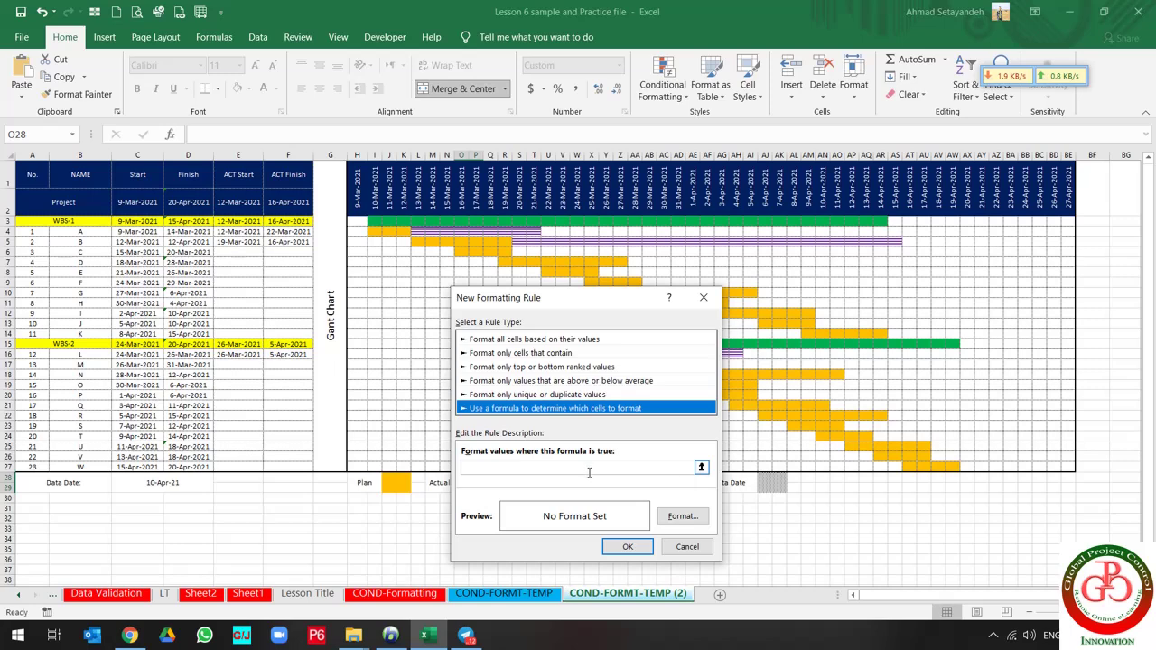
left_click(682, 516)
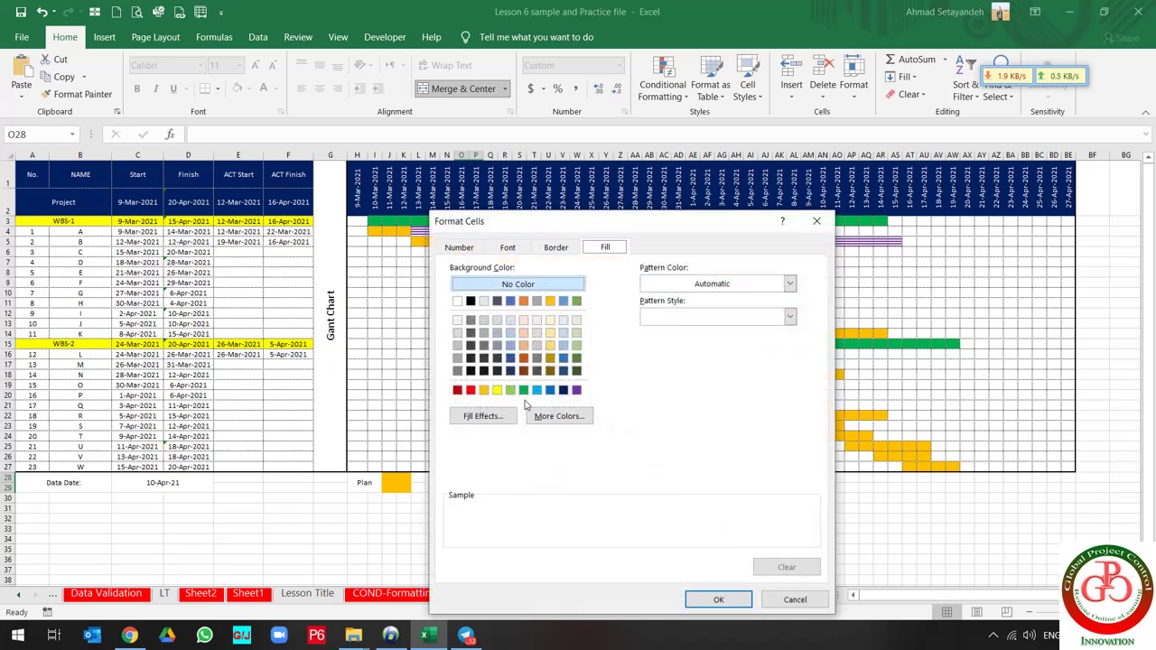
Give the new rule a vertical stripe pattern in white on a black background, and accept the format
left_click(470, 300)
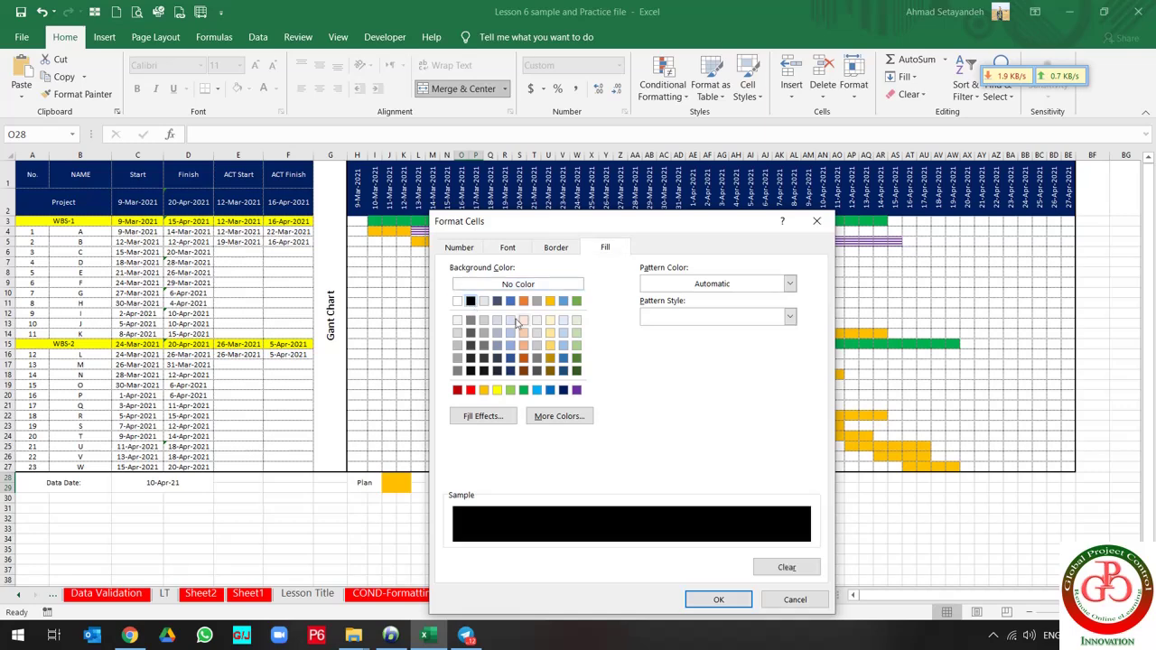
left_click(727, 317)
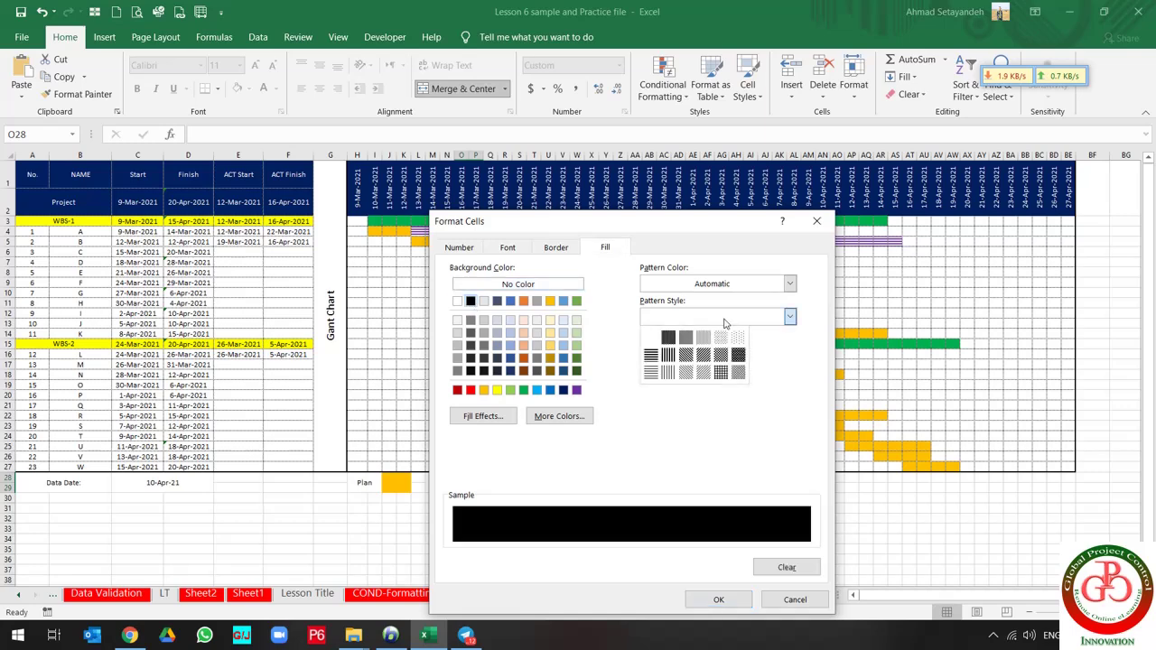
left_click(669, 357)
left_click(710, 285)
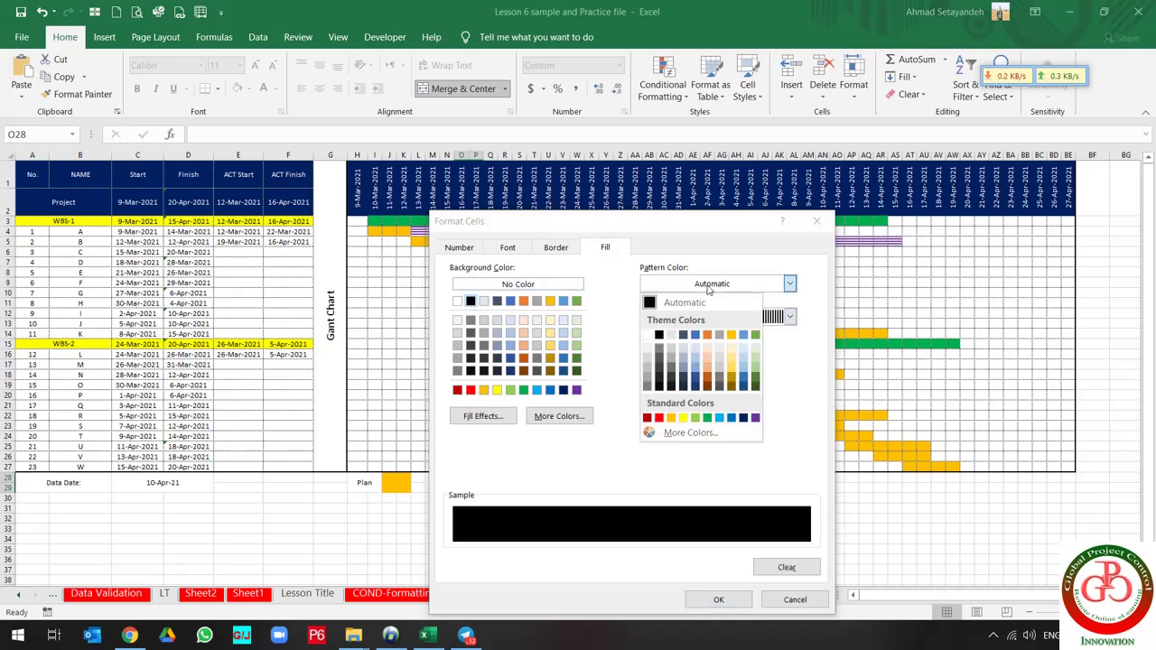
left_click(650, 342)
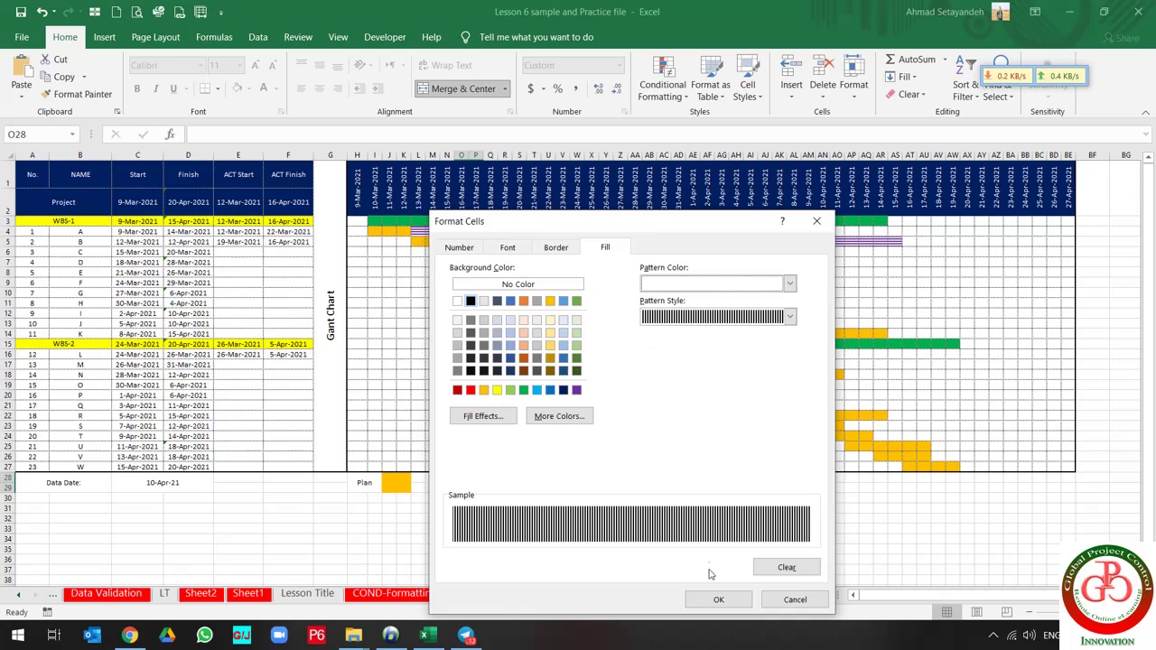
left_click(718, 599)
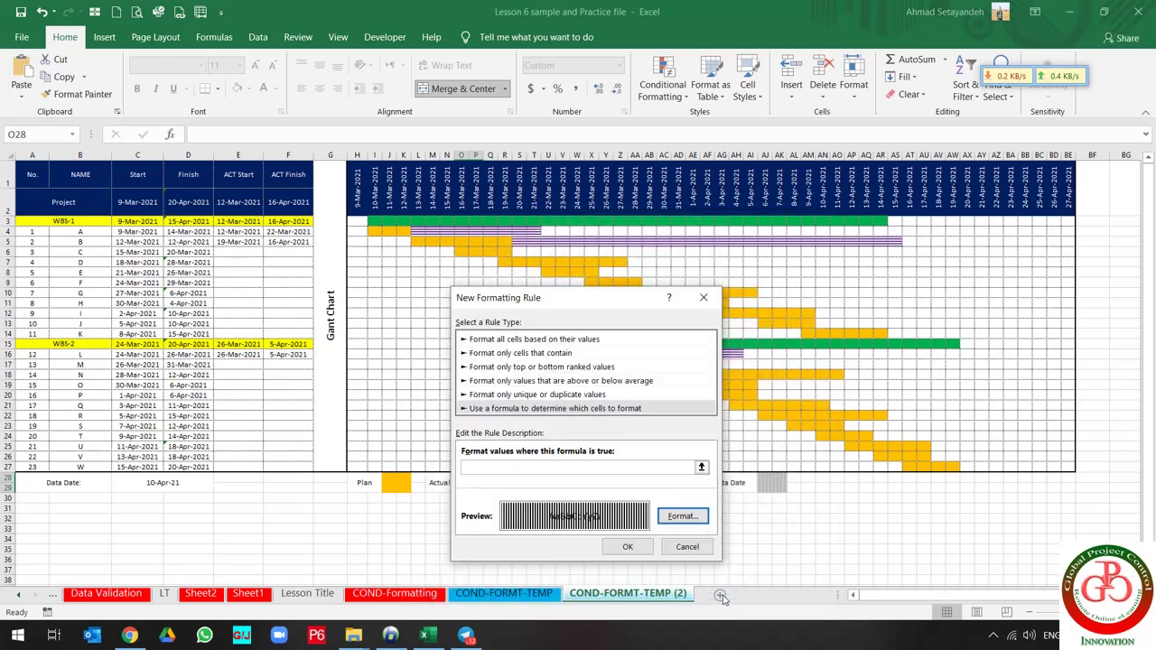
Enter the rule's first condition as =AND(H$1>$E3, comparing the timeline date with WBS-1's actual start
left_click(650, 468)
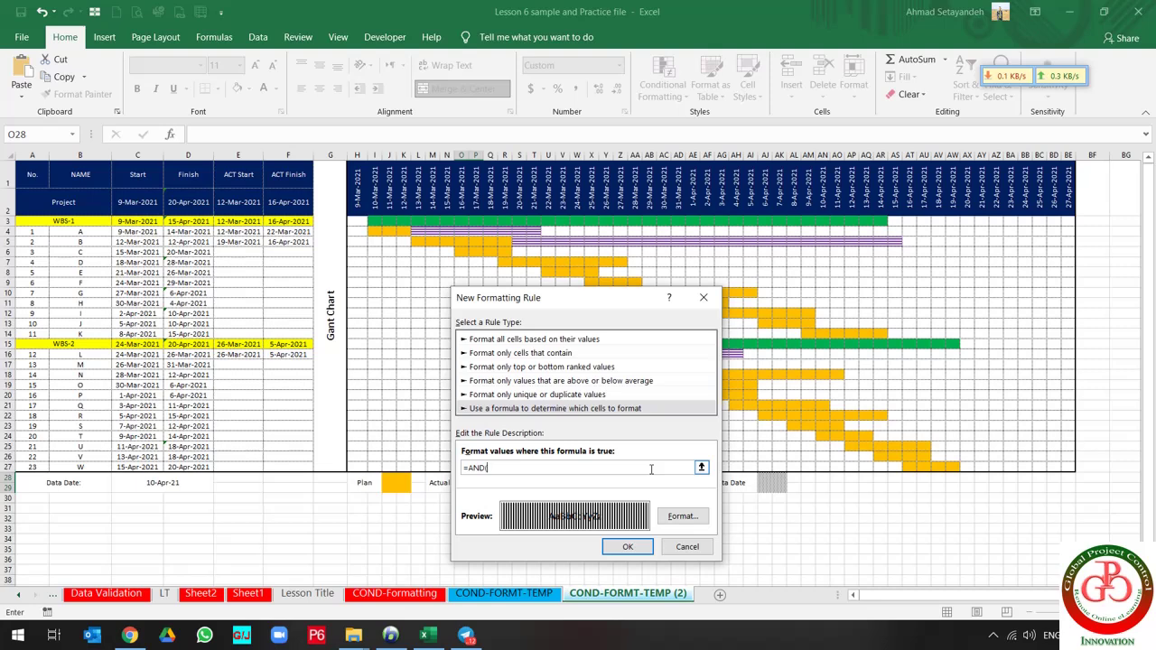
type("=AND(")
left_click(353, 196)
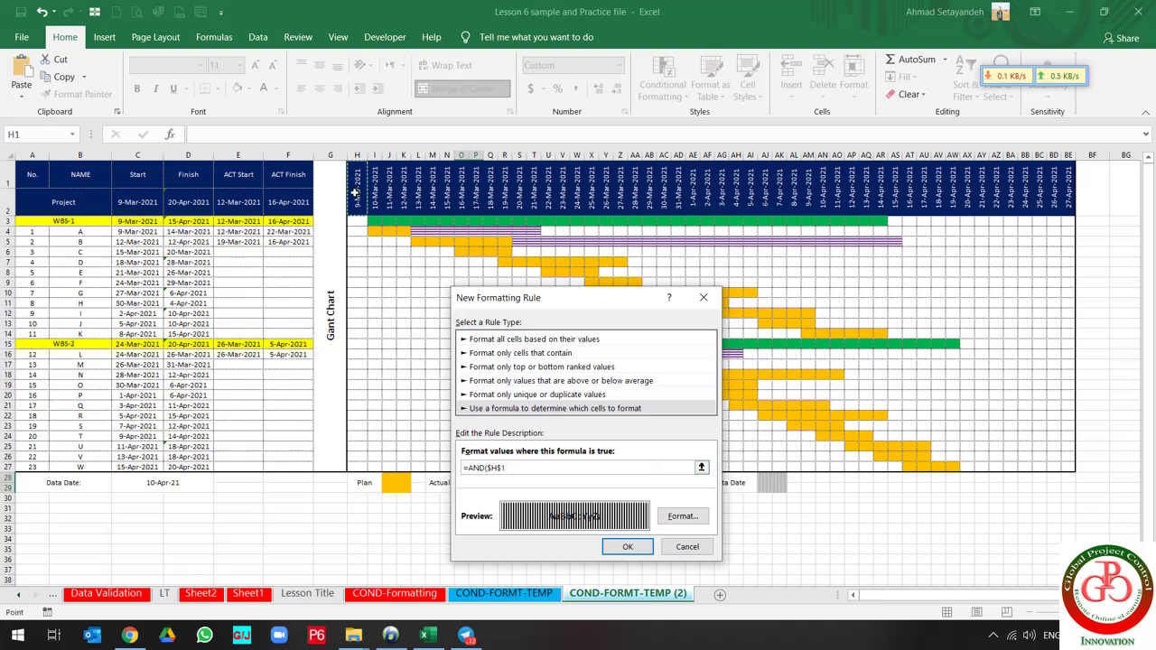
key("F4")
type(">")
left_click(240, 218)
key("F4")
key("F4")
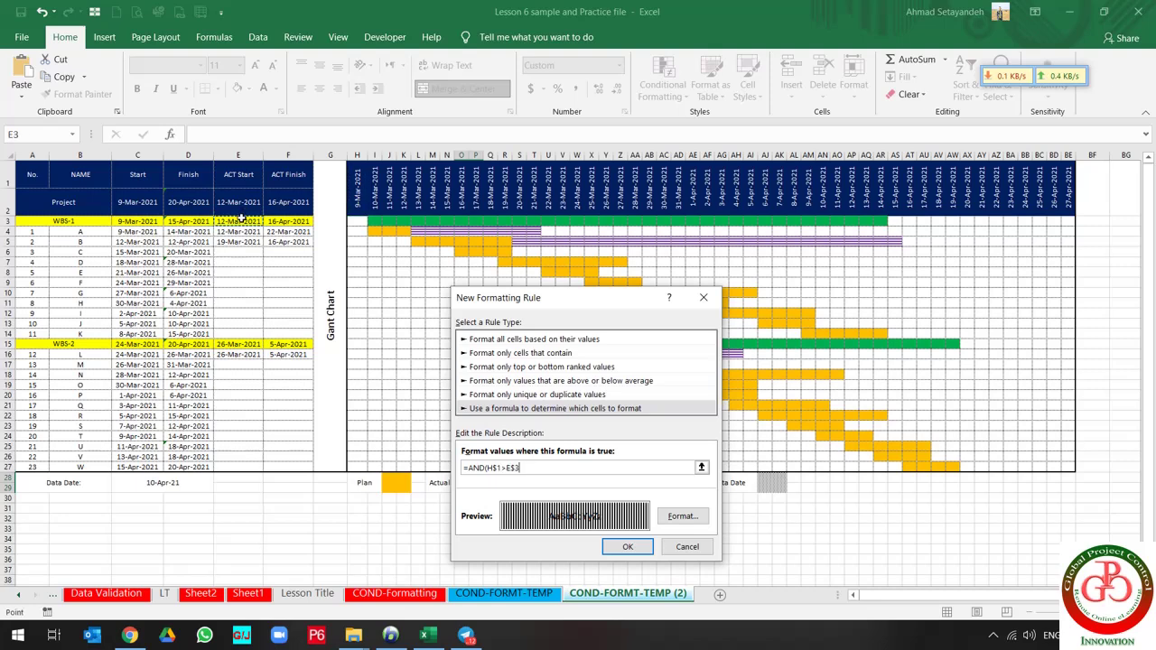
Add the condition H$1<$F3 for WBS-1's actual finish to complete =AND(H$1>$E3,H$1<$F3), and accept the rule
type(",")
left_click(356, 198)
key("F4")
key("F4")
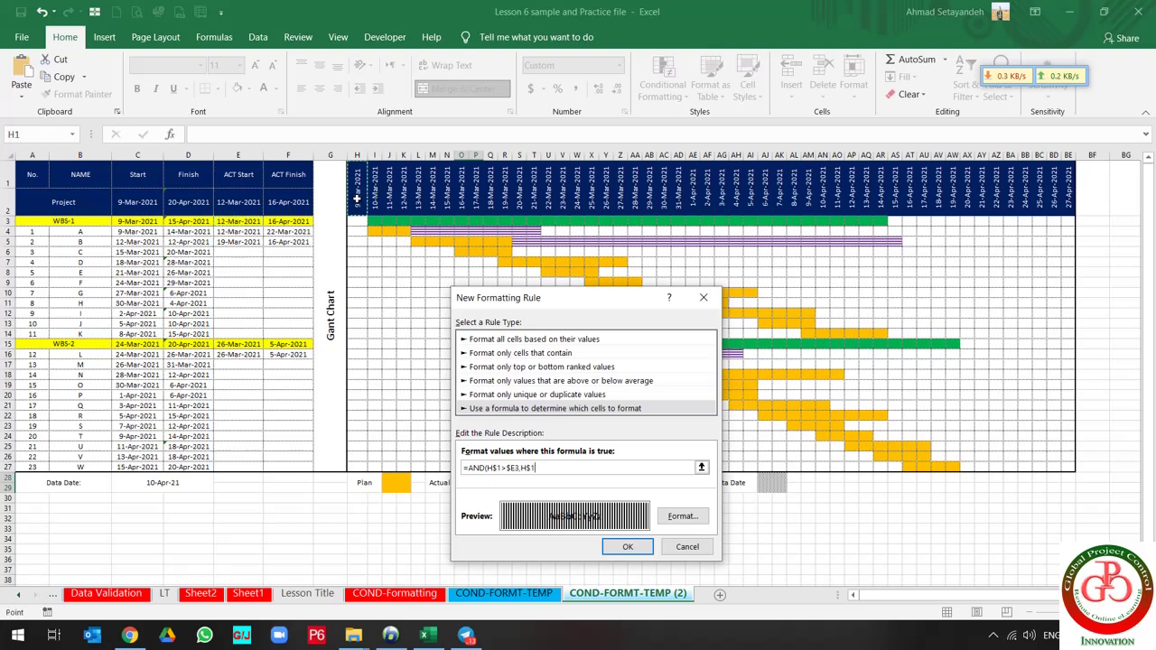
type("<")
left_click(298, 222)
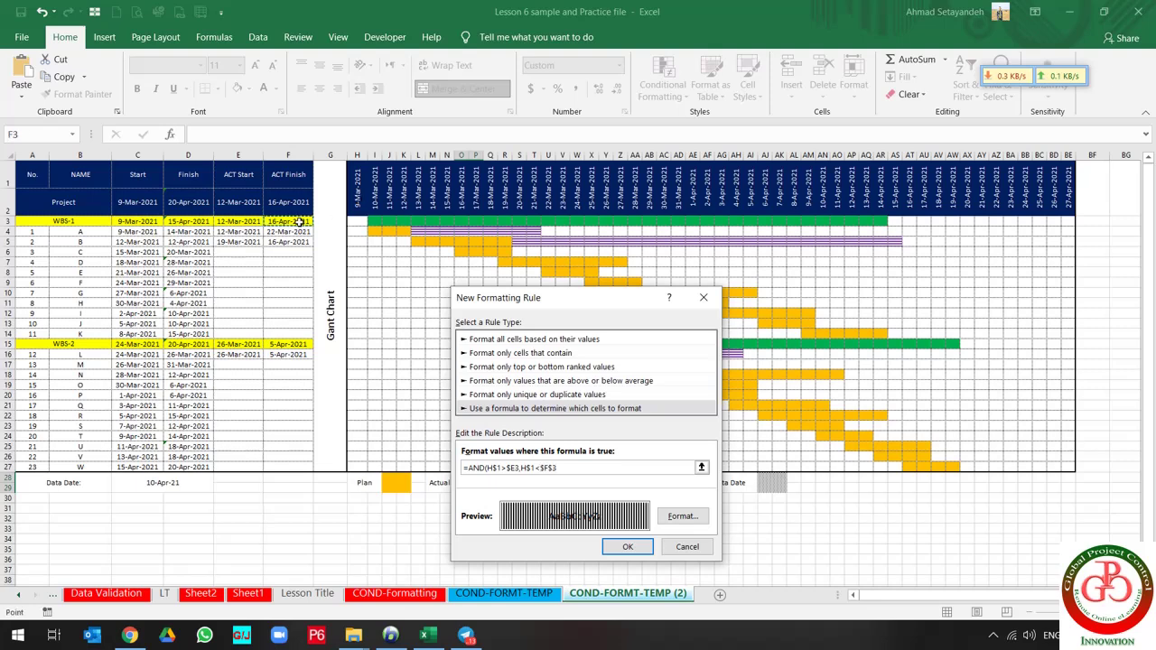
key("F4")
type(")")
left_click(628, 546)
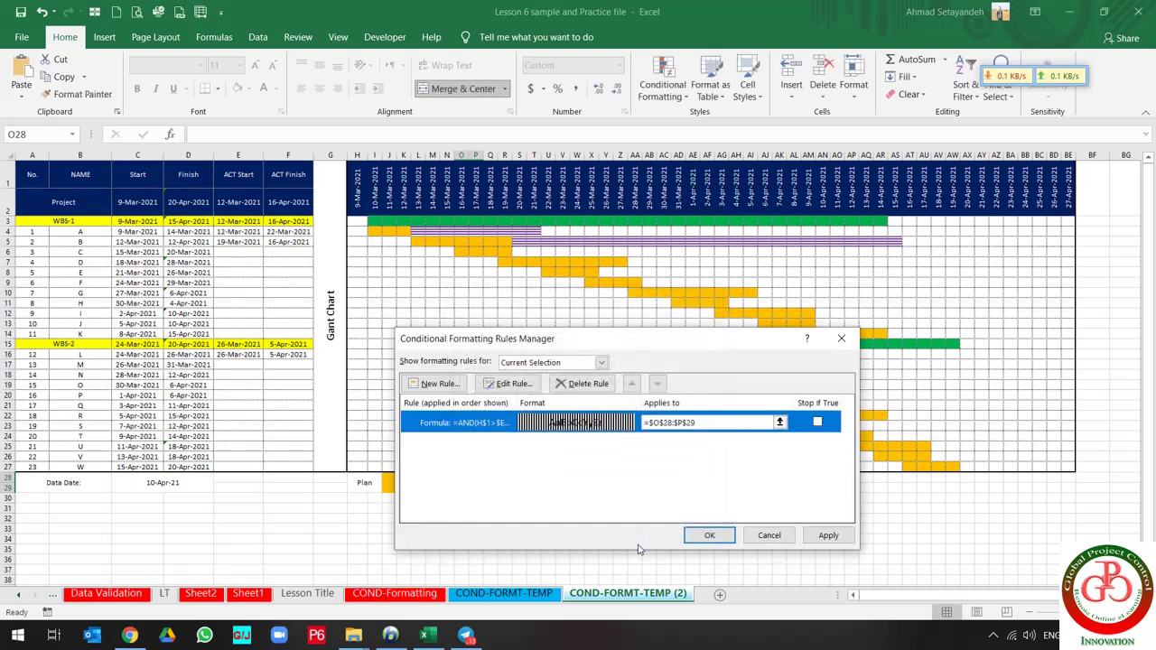
Set the vertically striped rule to apply to =$H$3:$BE$3,$H$15:$BE$15, apply it and close the rules manager
left_click(779, 421)
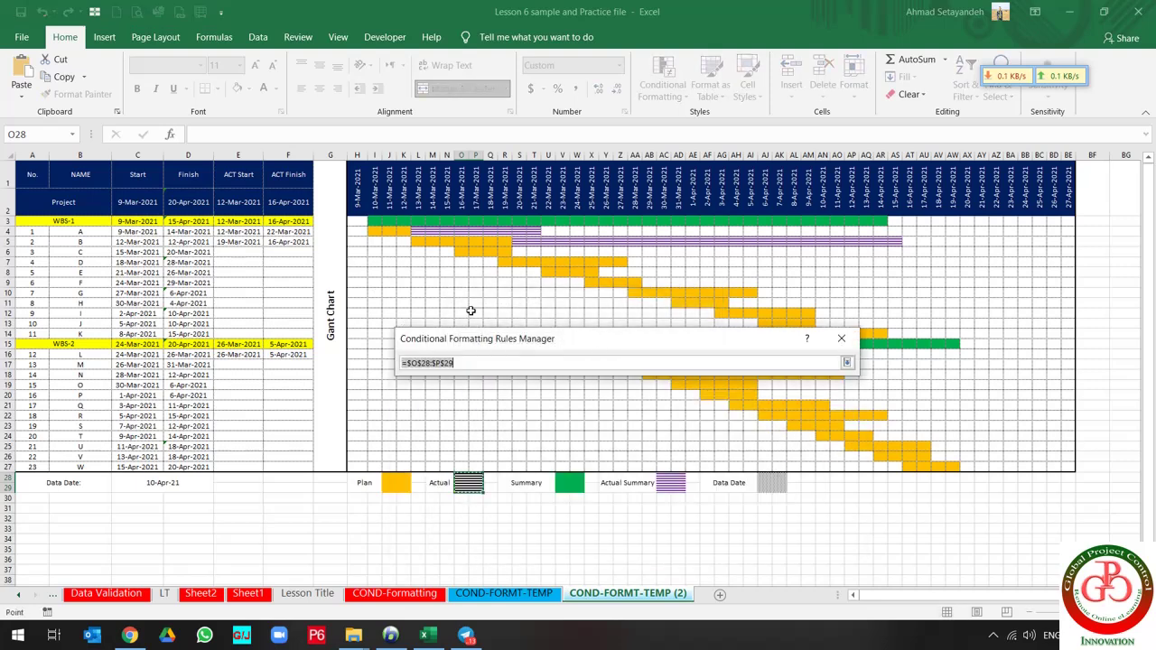
left_click_drag(357, 221, 1069, 221)
left_click_drag(366, 344, 1070, 344)
left_click(846, 362)
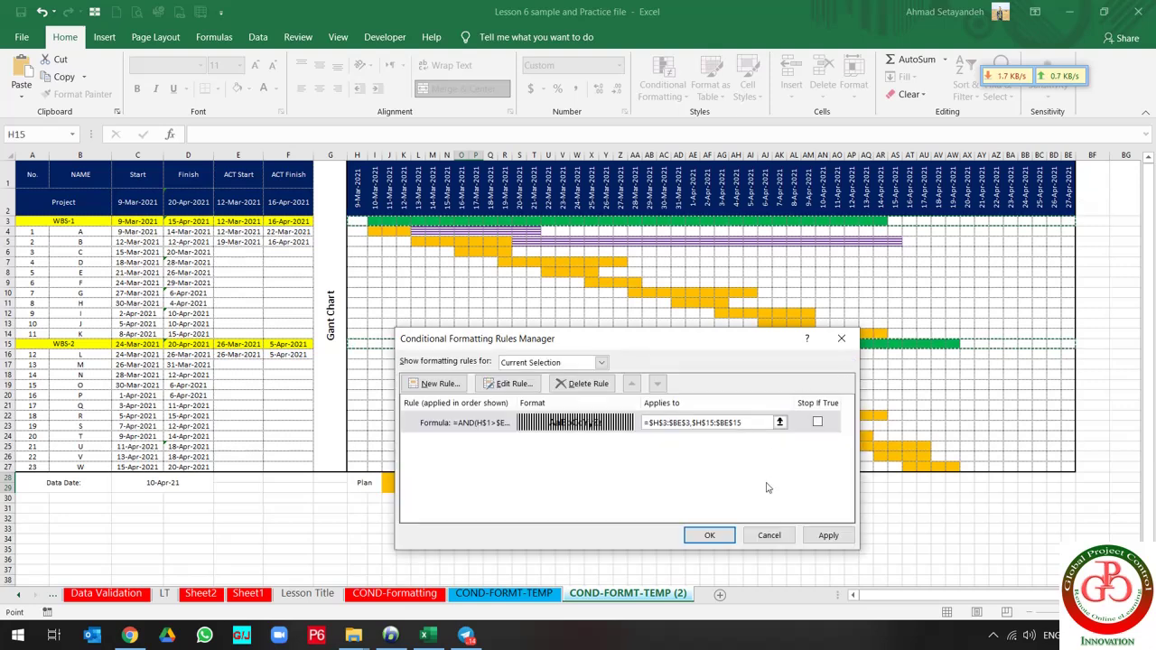
left_click(827, 534)
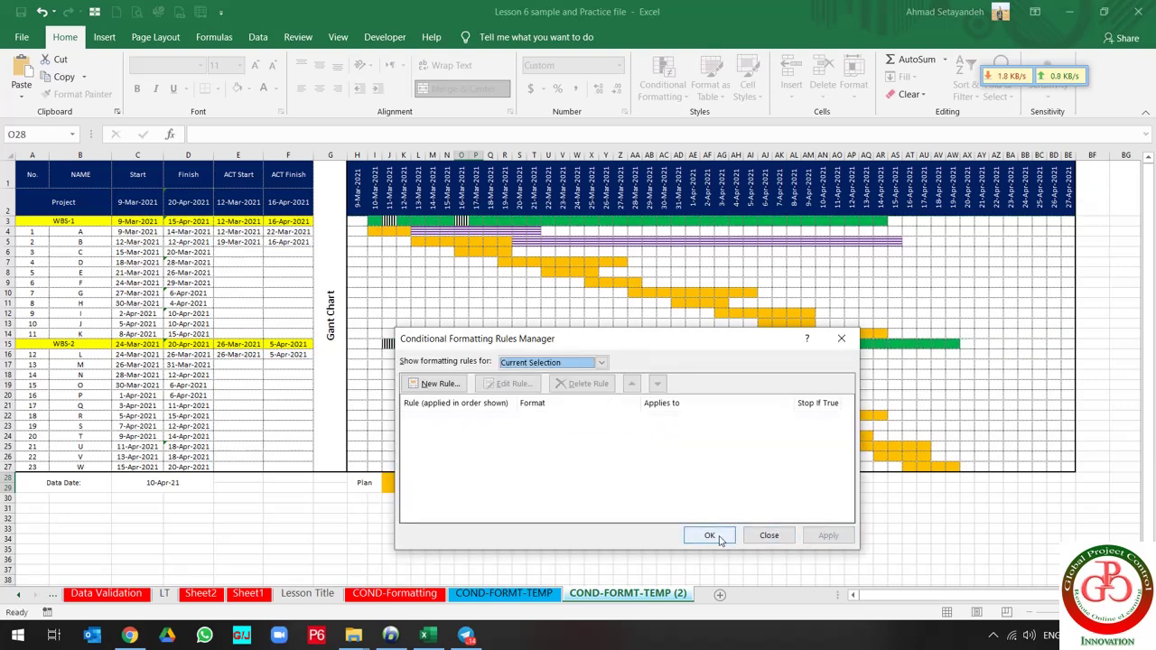
left_click(719, 539)
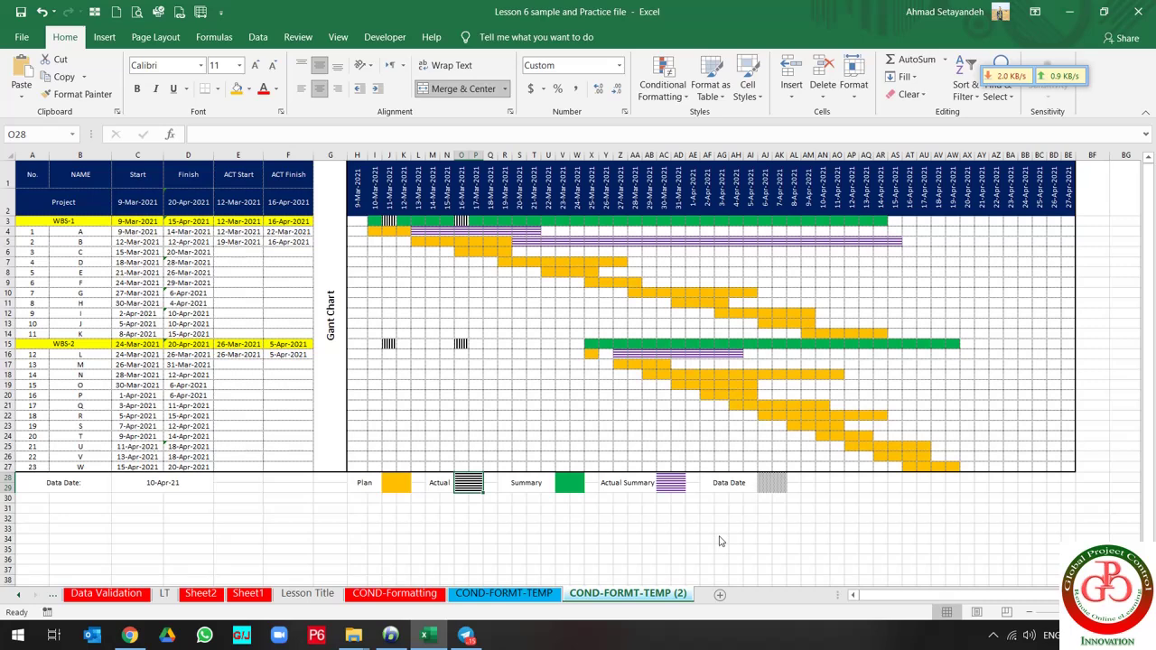
In the worksheet's vertically striped rule, replace the first condition's wrong reference with $E3, WBS-1's actual start
left_click(663, 85)
left_click(665, 322)
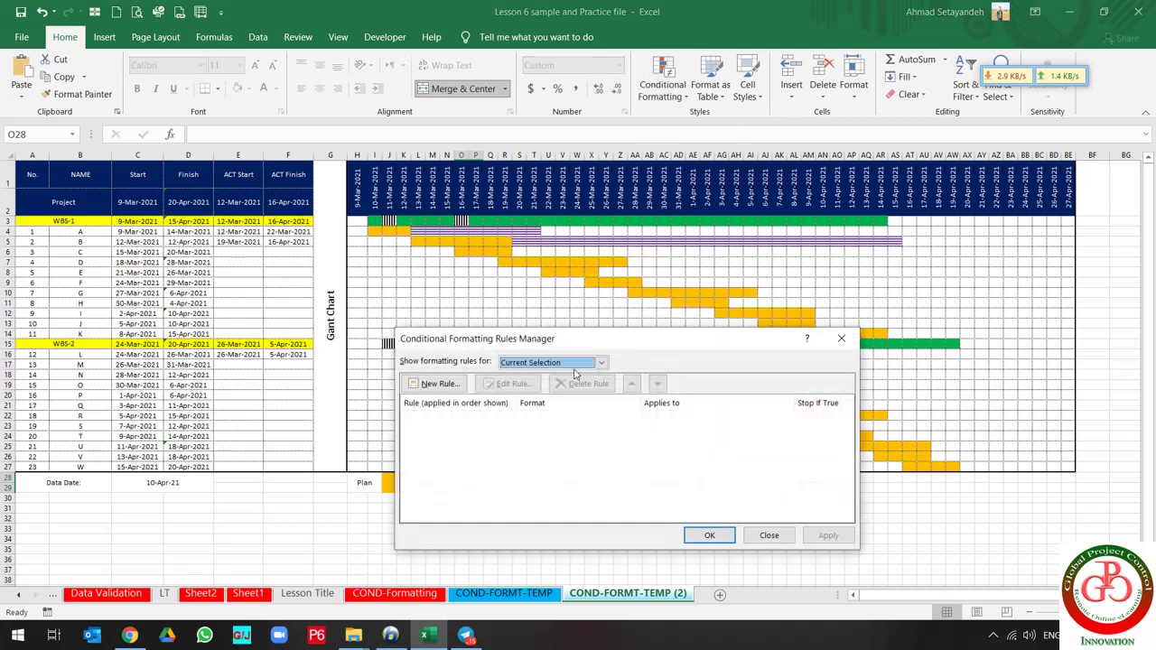
left_click(551, 362)
left_click(532, 389)
left_click(452, 421)
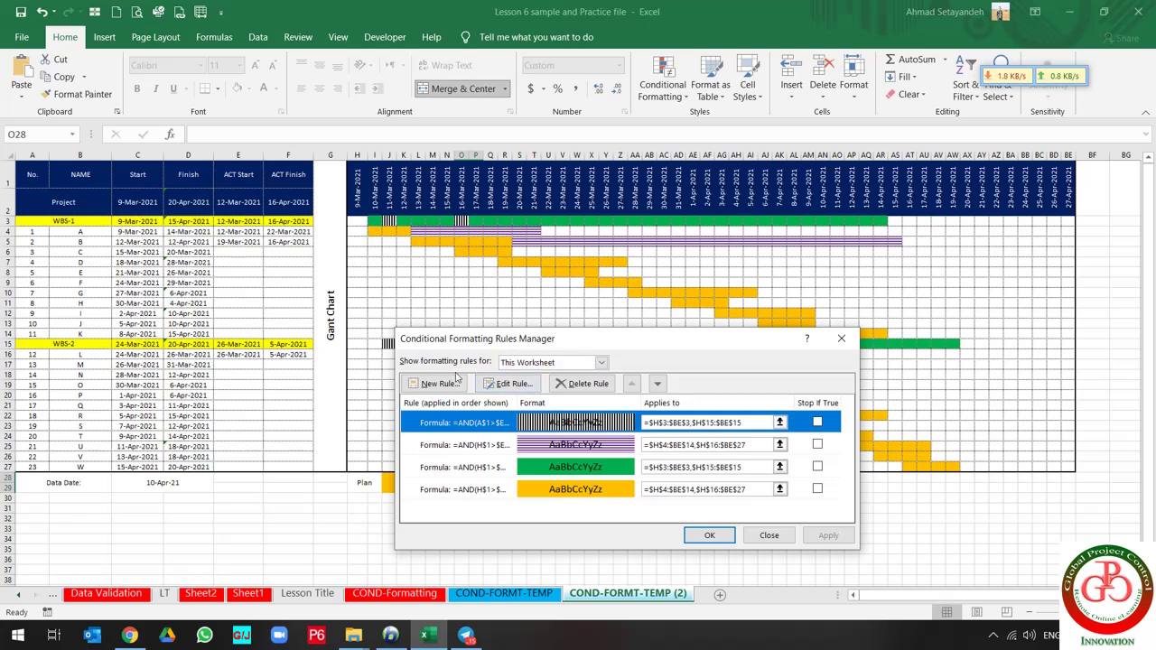
left_click(508, 382)
left_click(542, 482)
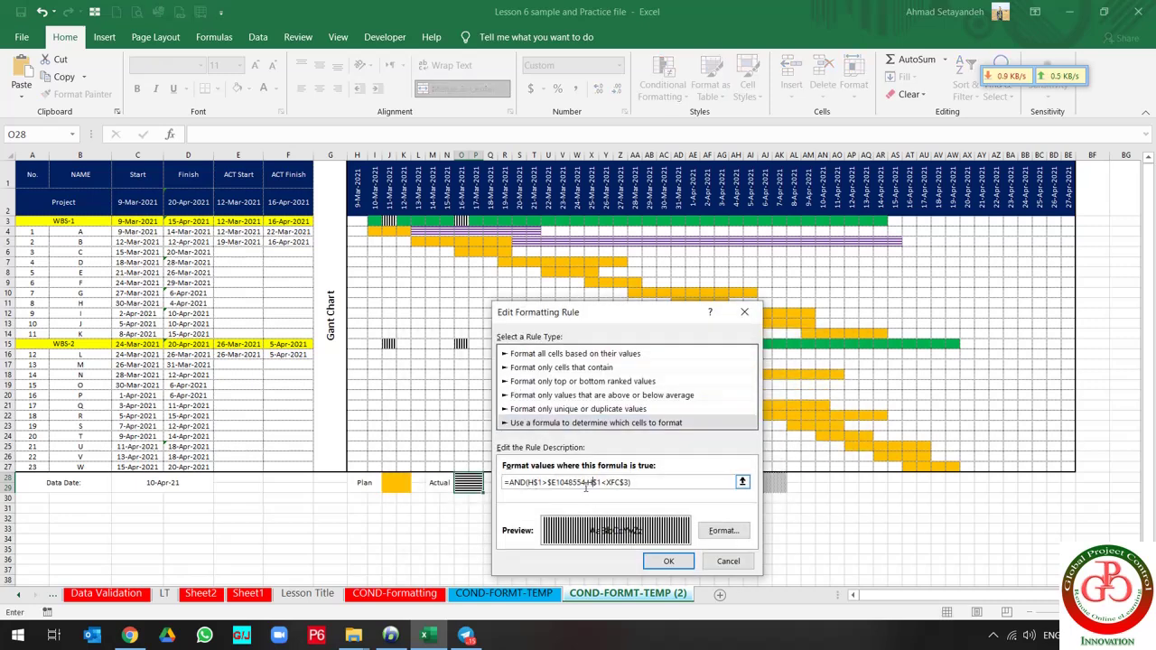
left_click_drag(548, 482, 581, 482)
left_click(239, 222)
key("F4")
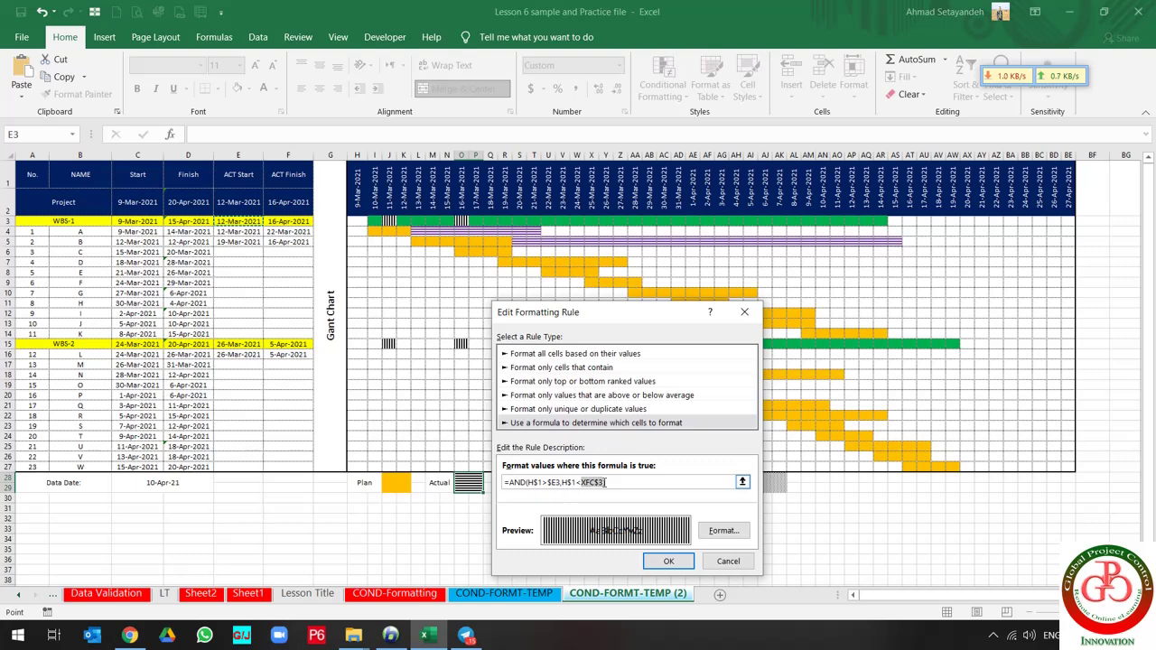
Replace the second condition's wrong reference with WBS-1's actual finish in F3, accept the rule and close the rules manager
left_click(288, 221)
key("F4")
left_click(666, 562)
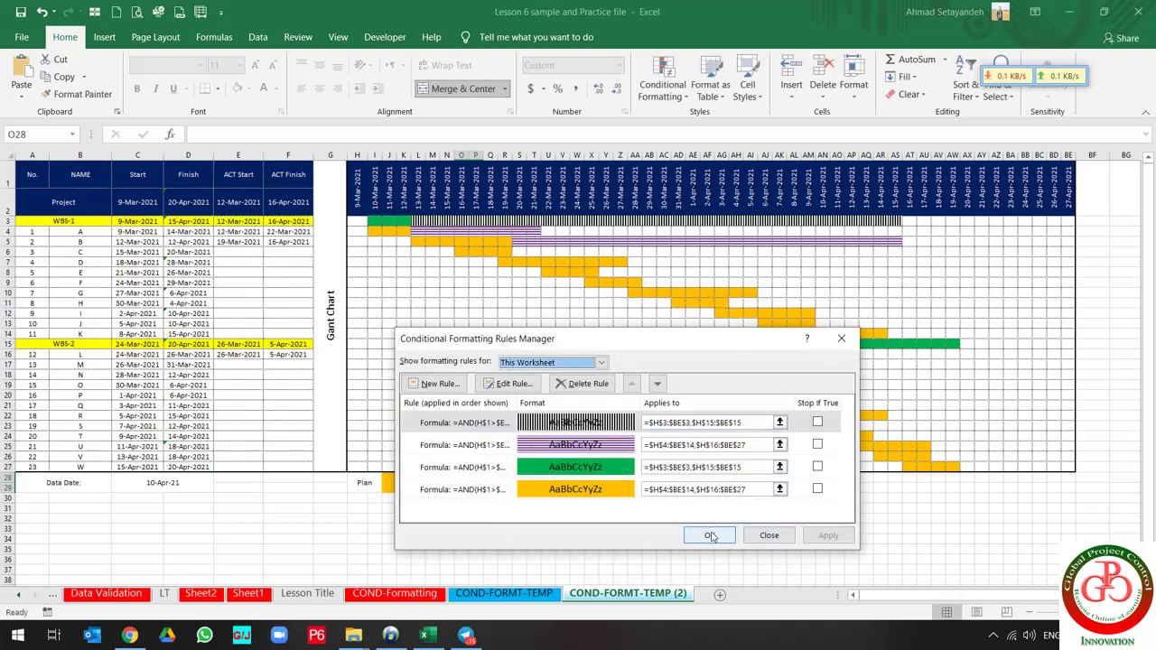
left_click(709, 535)
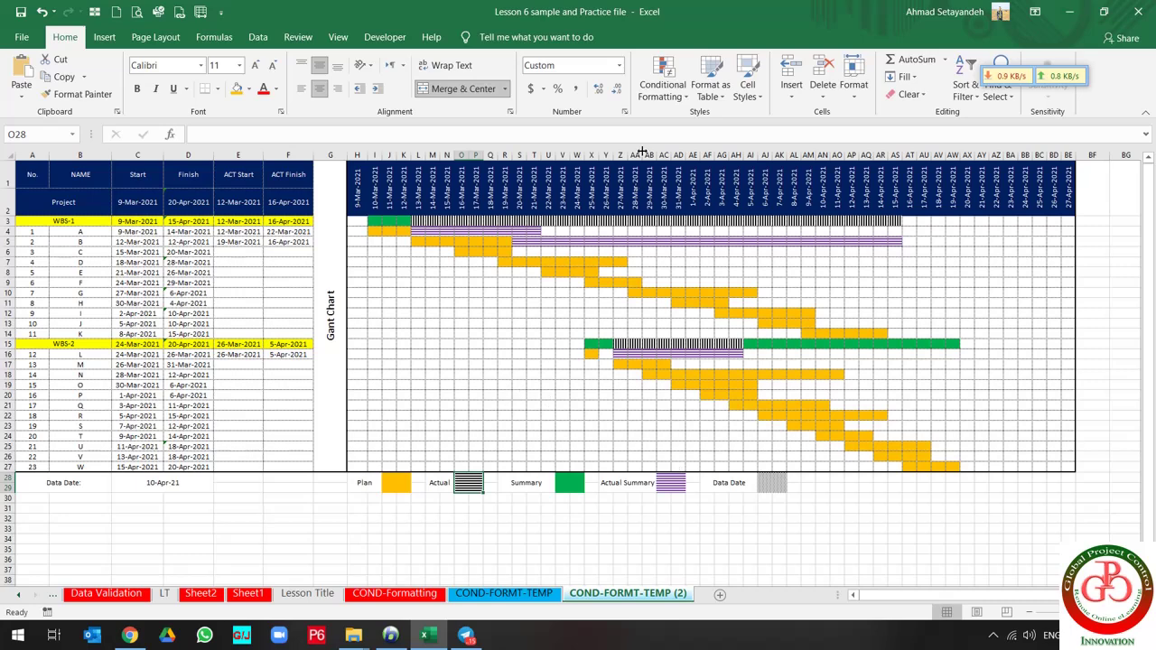
Start a new formula-based conditional formatting rule with a fine dotted pattern on a yellow background, and accept the format
left_click(663, 86)
left_click(692, 317)
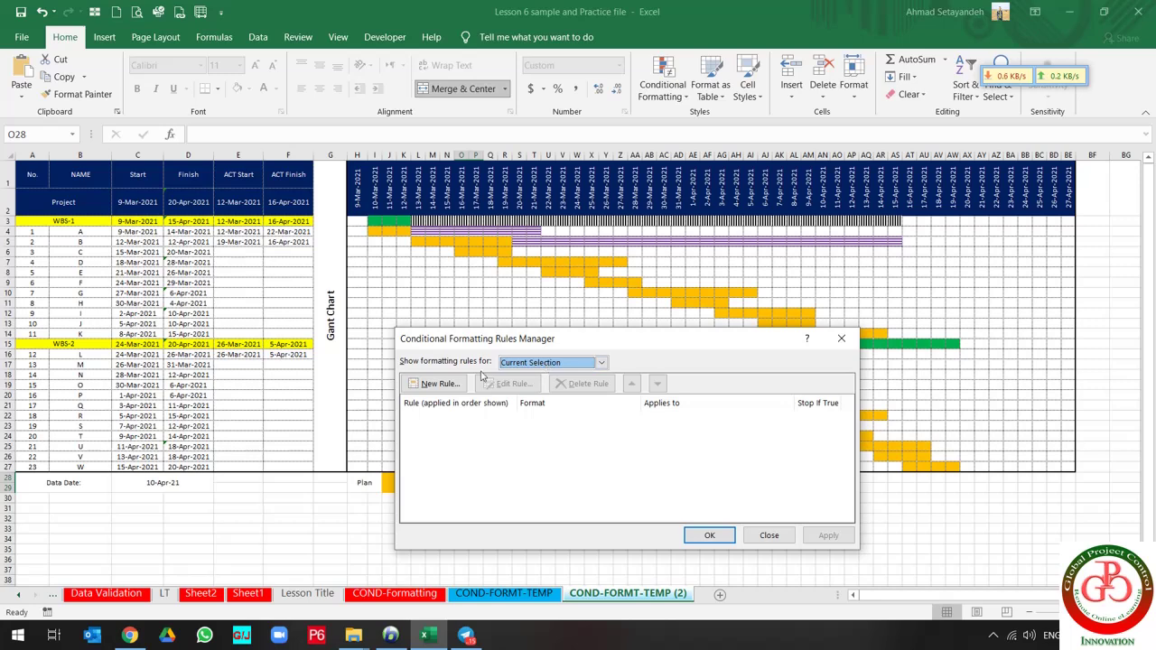
left_click(435, 382)
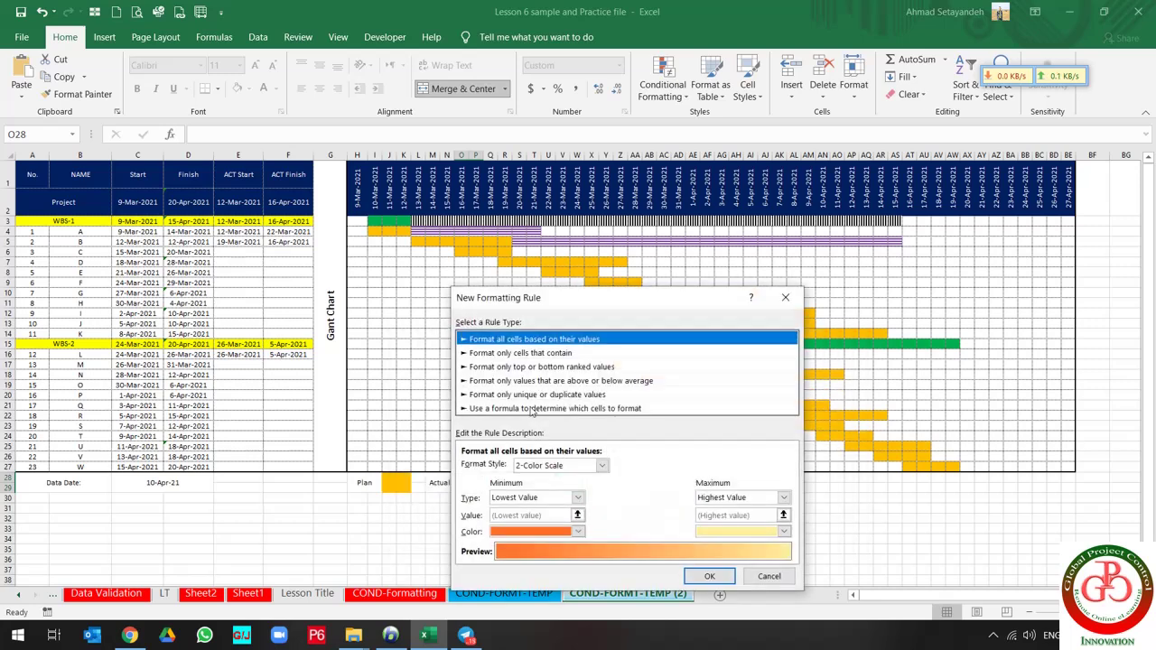
left_click(531, 408)
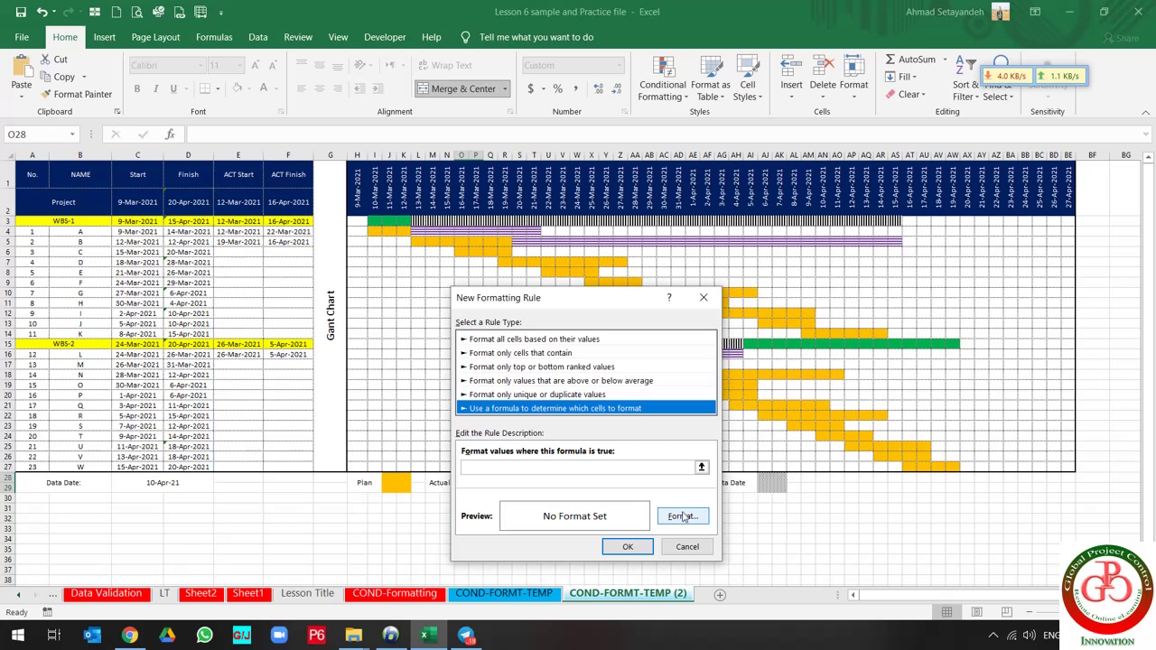
left_click(683, 515)
left_click(789, 316)
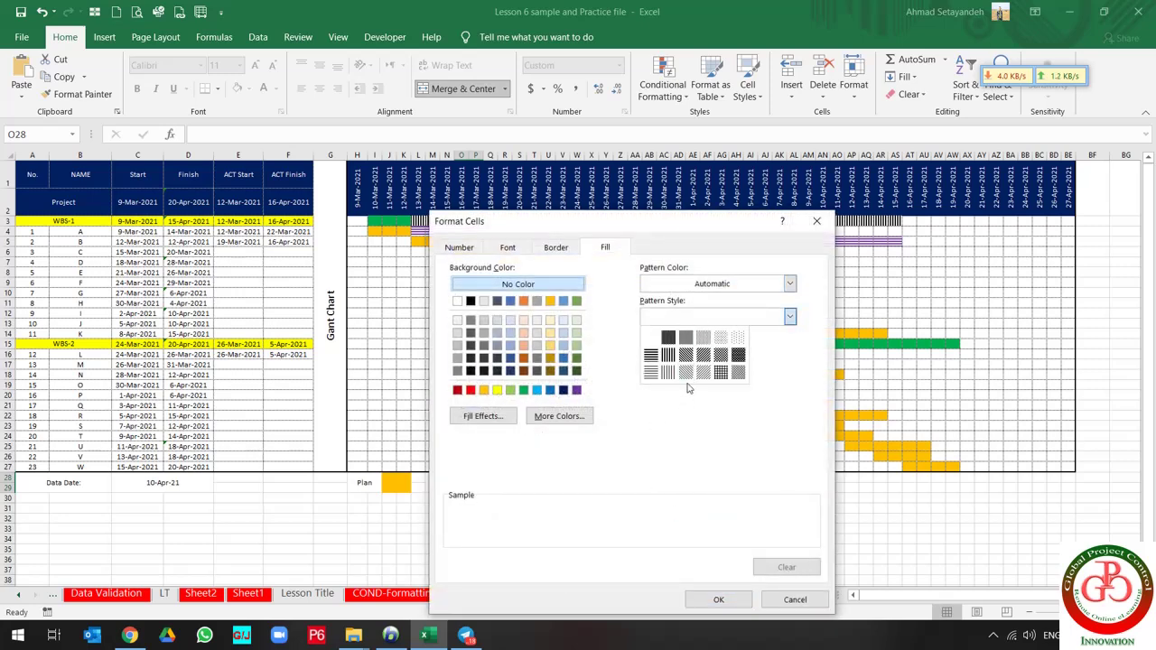
left_click(721, 337)
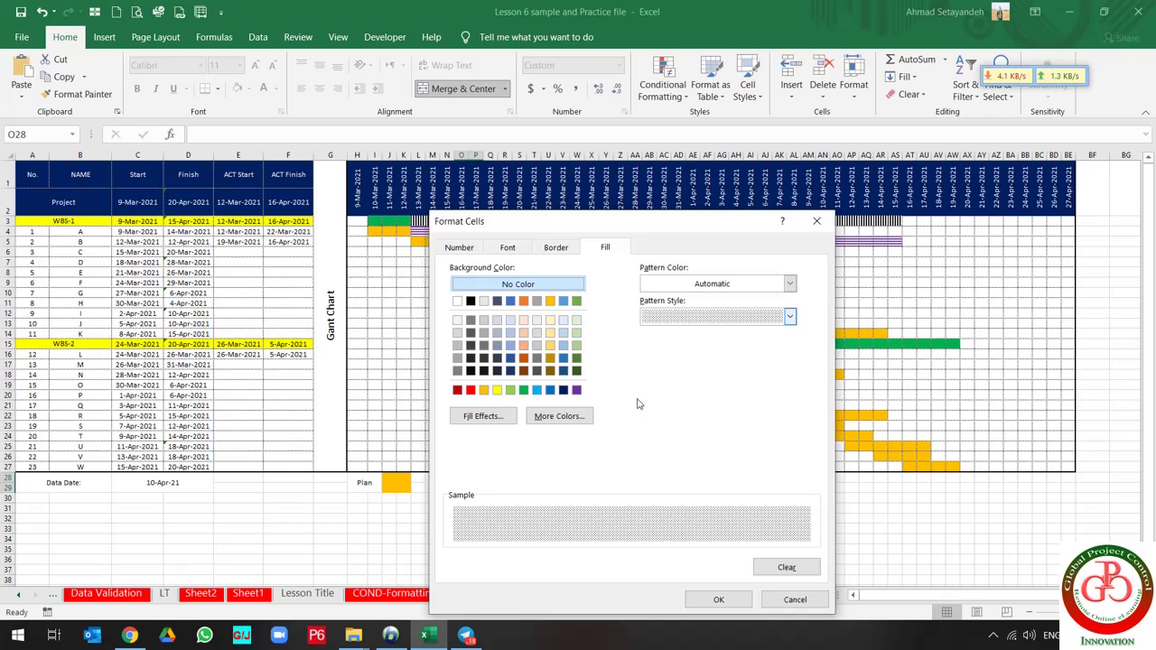
left_click(497, 390)
left_click(718, 600)
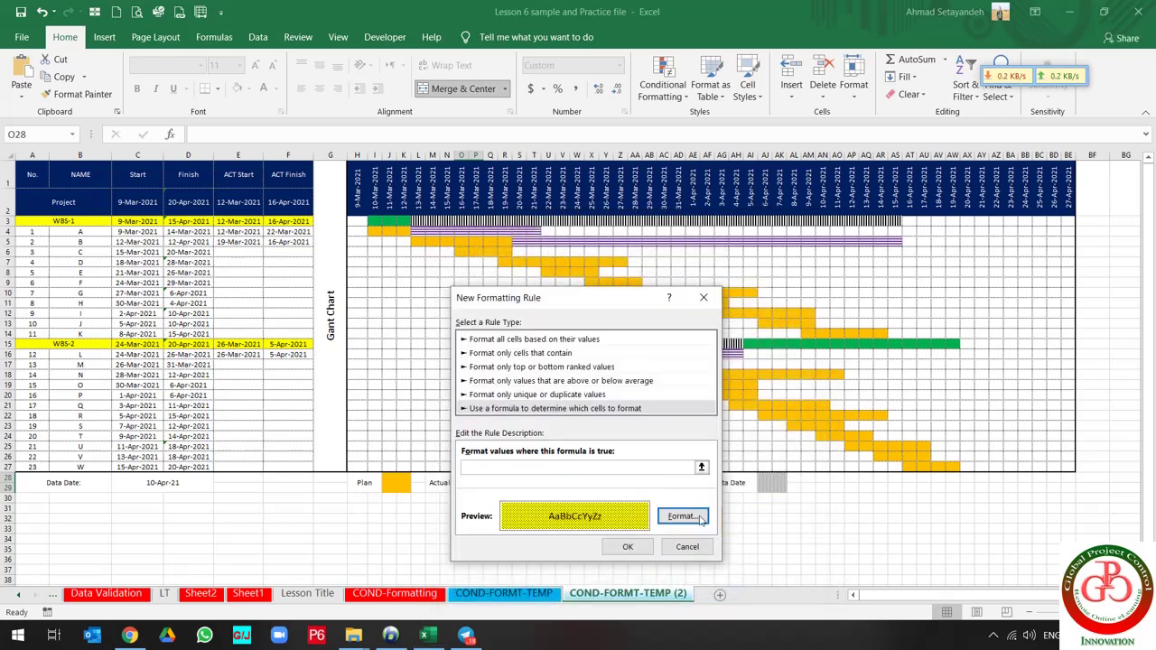
Enter the new rule's first condition as =AND($H1>$C$28, comparing the timeline date with the data date
left_click(588, 468)
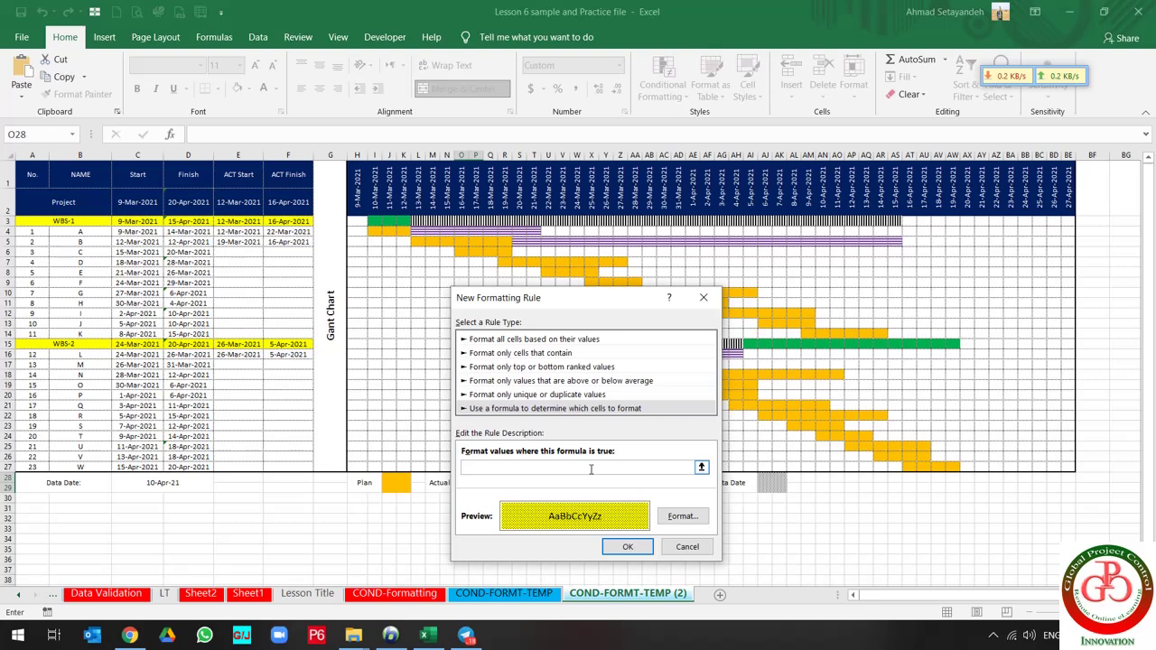
type("=AND(")
left_click(357, 187)
key("F4")
key("F4")
type(">")
left_click(197, 484)
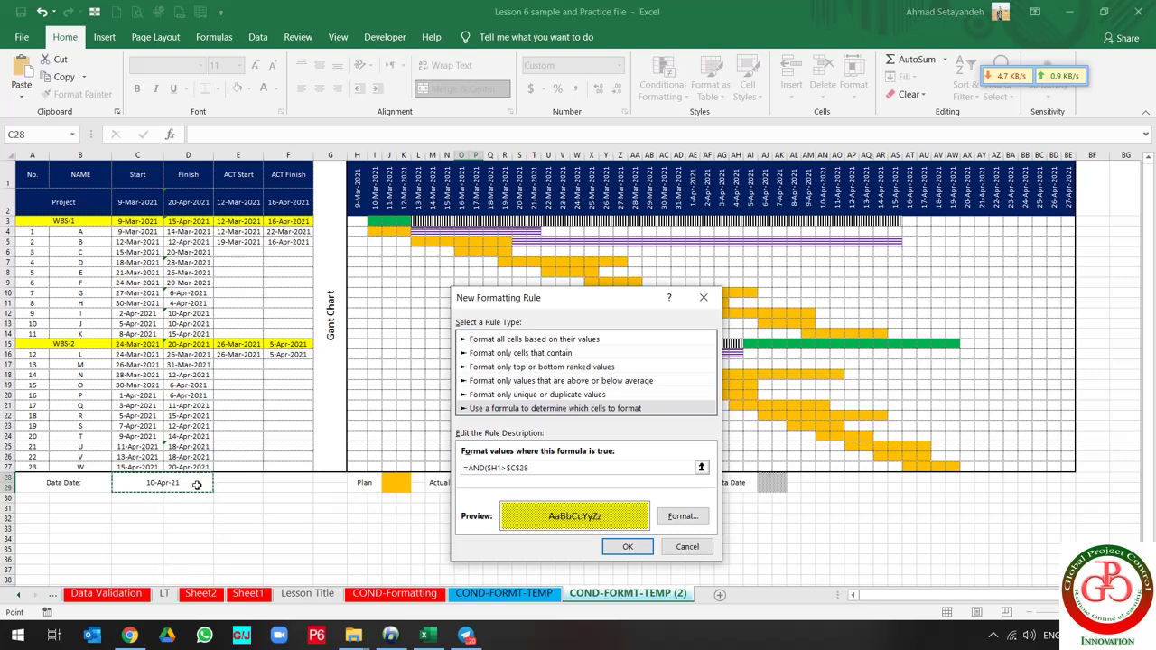
key("F4")
key("F4")
key("F4")
key("F4")
key("F4")
type(",")
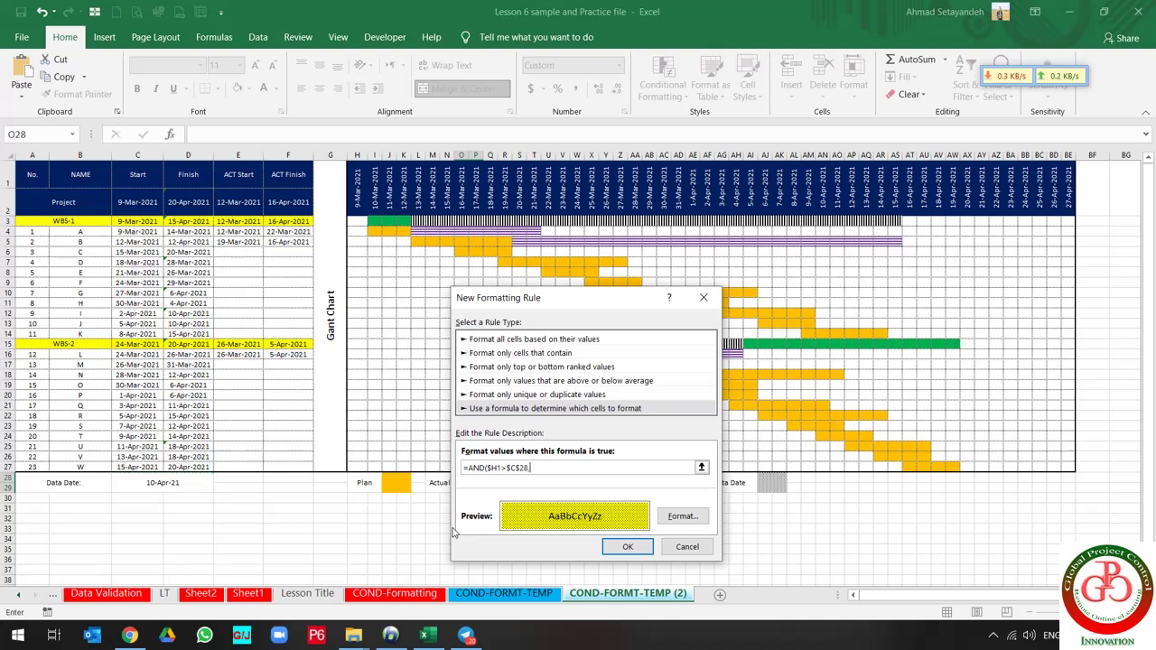
Add the second condition $H1<$C$28 for the data date, and accept the yellow dotted rule
left_click(364, 192)
key("F4")
key("F4")
type("<")
left_click(191, 483)
key("F4")
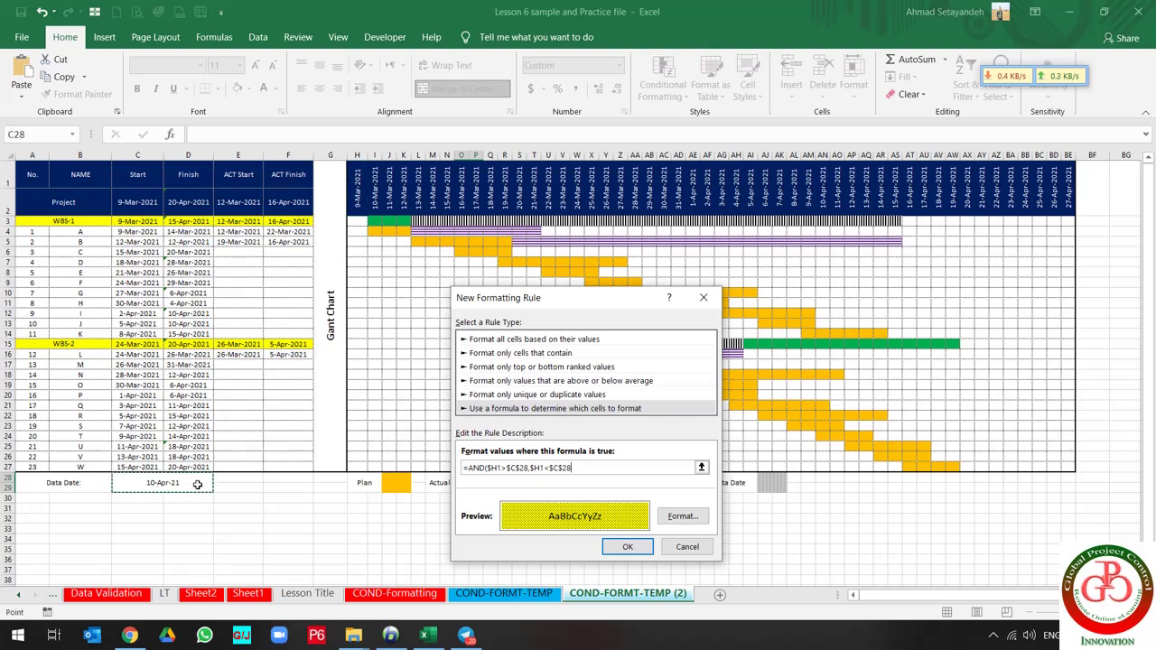
key("Return")
Open the conditional formatting rules manager and list the rules for the whole worksheet
left_click(618, 446)
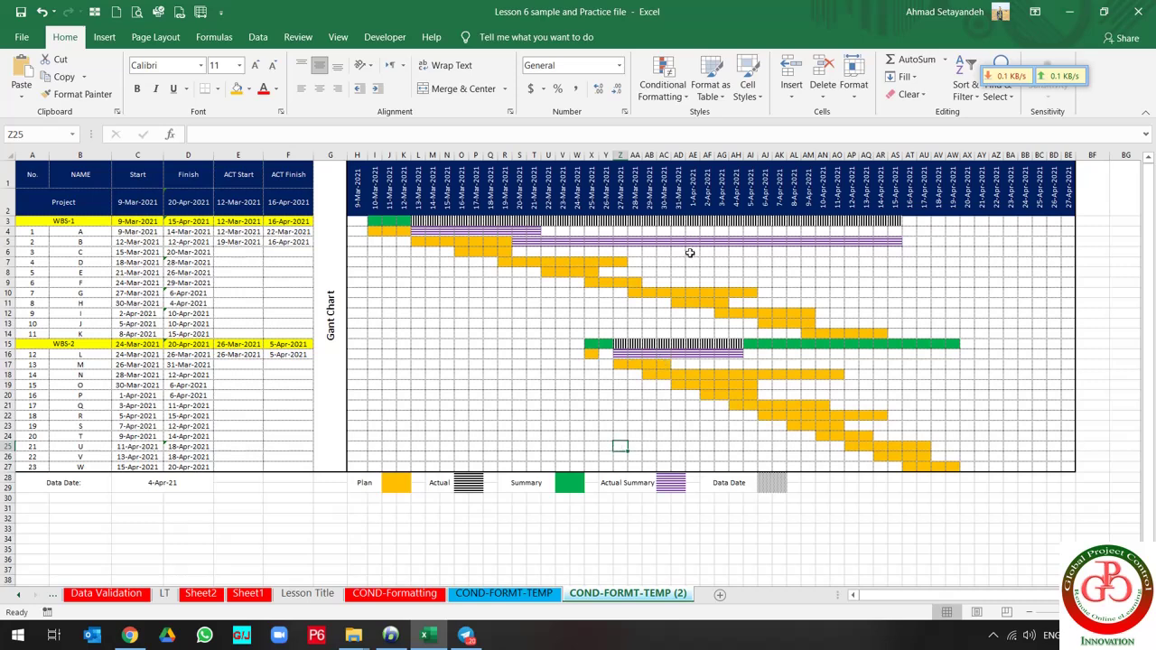
left_click(662, 88)
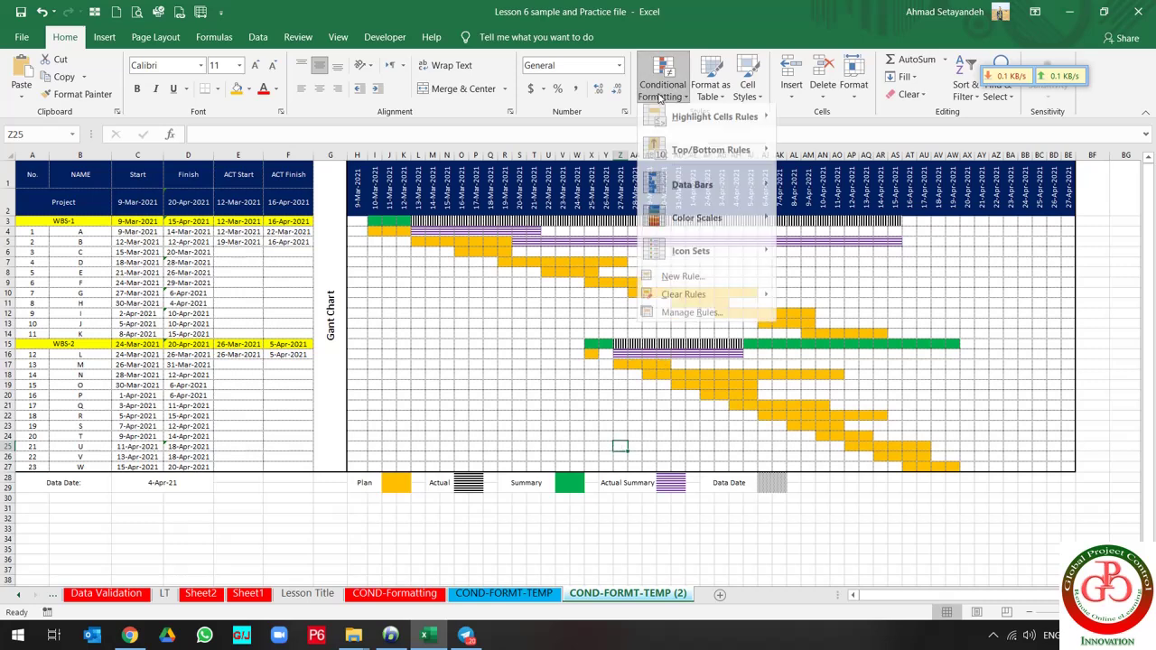
left_click(687, 319)
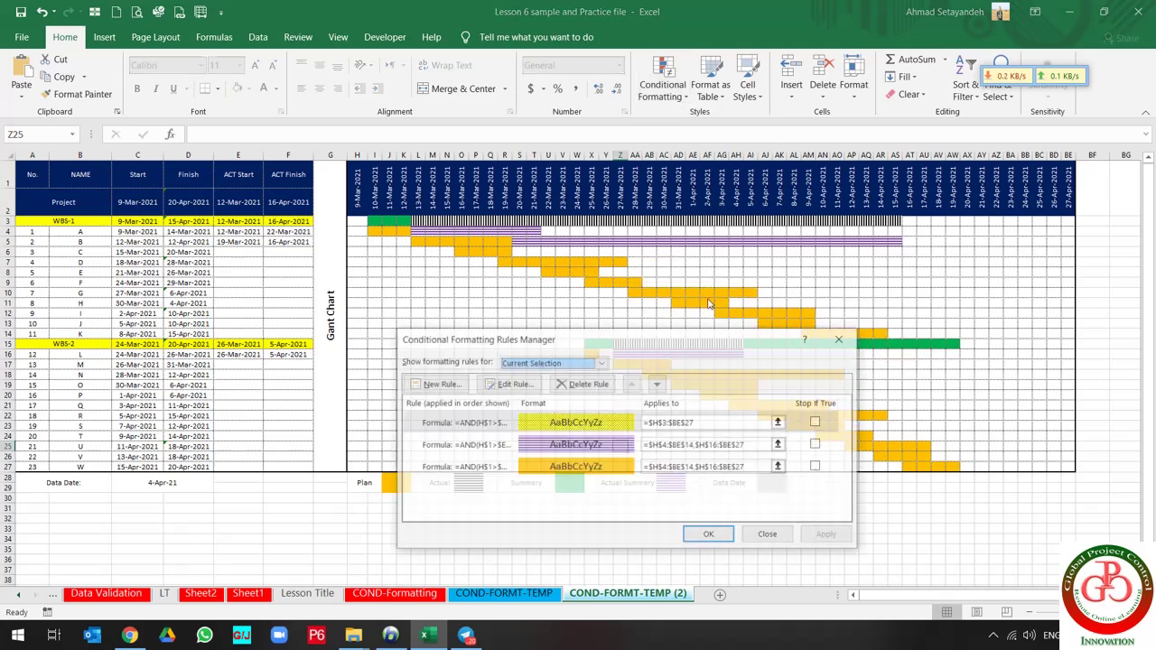
left_click(535, 426)
left_click(600, 362)
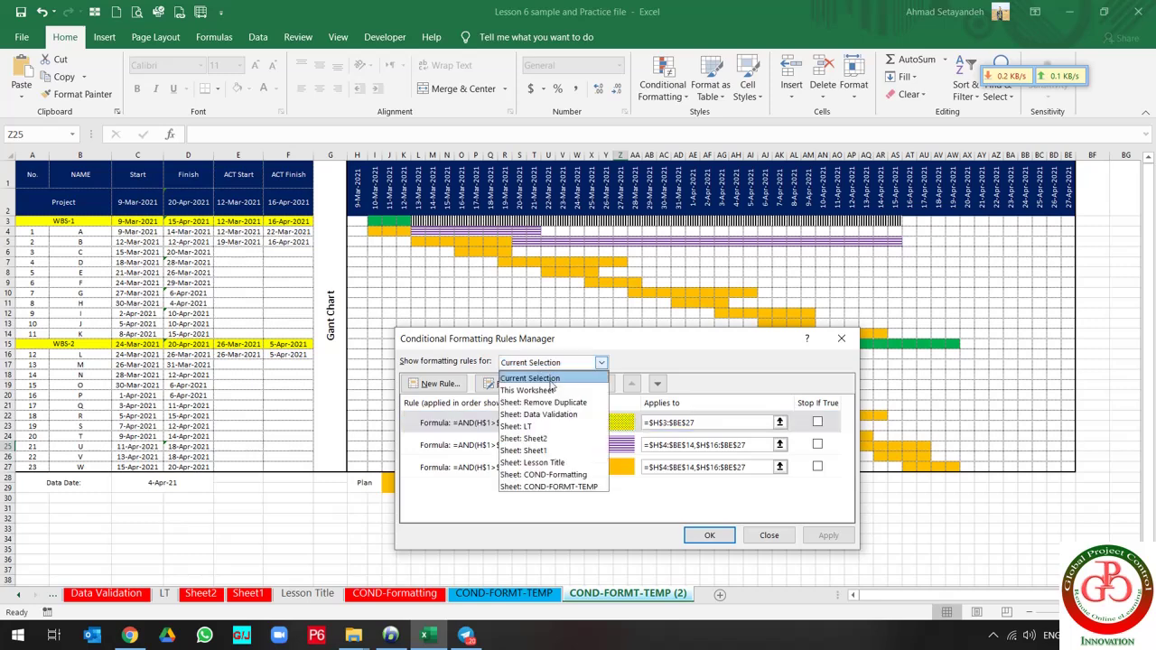
left_click(551, 390)
left_click(609, 444)
key("Delete")
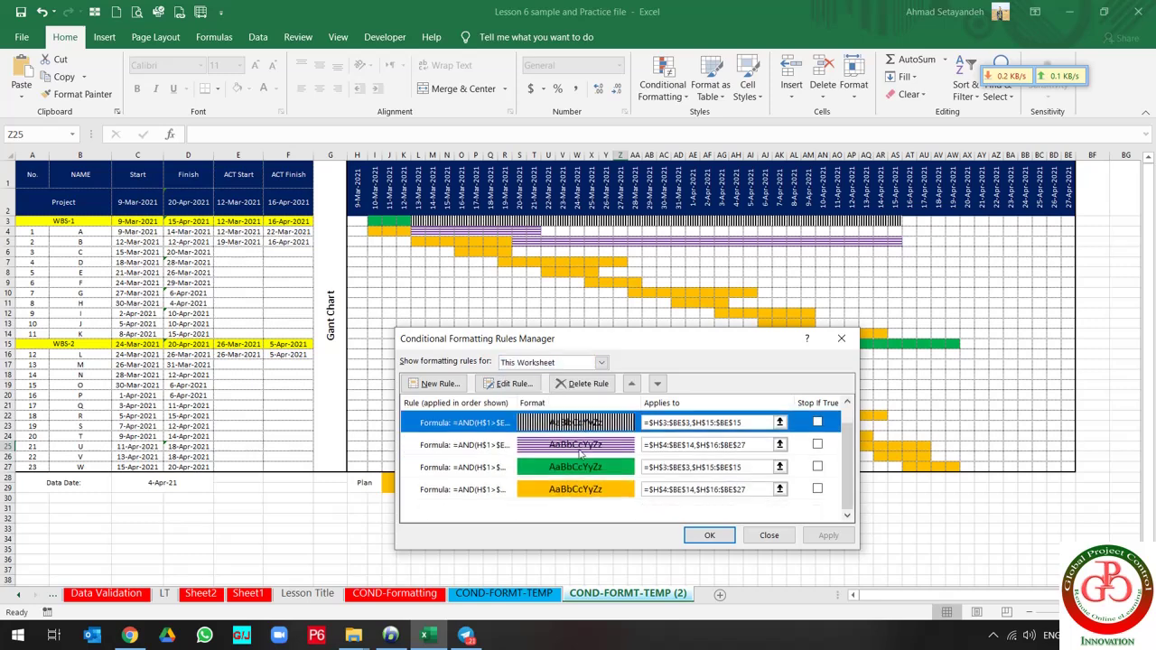
scroll(579, 460, "up", 1)
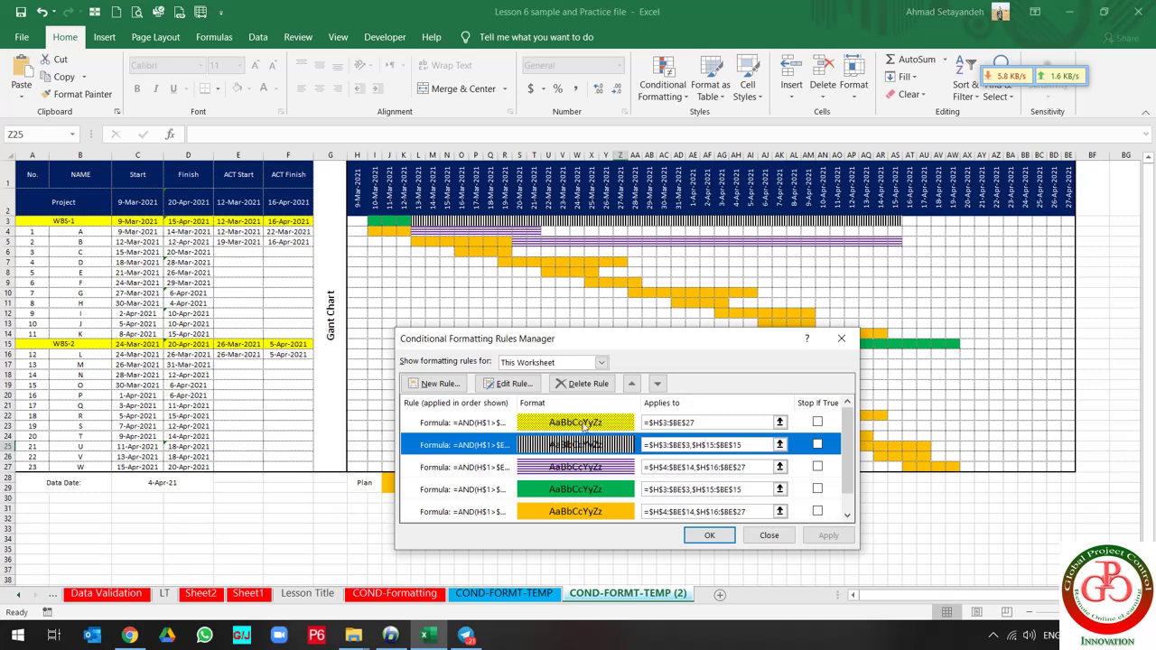
Change the yellow dotted rule's formula to =AND(H$1>=$C$28,H$1<=$C$28), apply it and close the rules manager
left_click(575, 422)
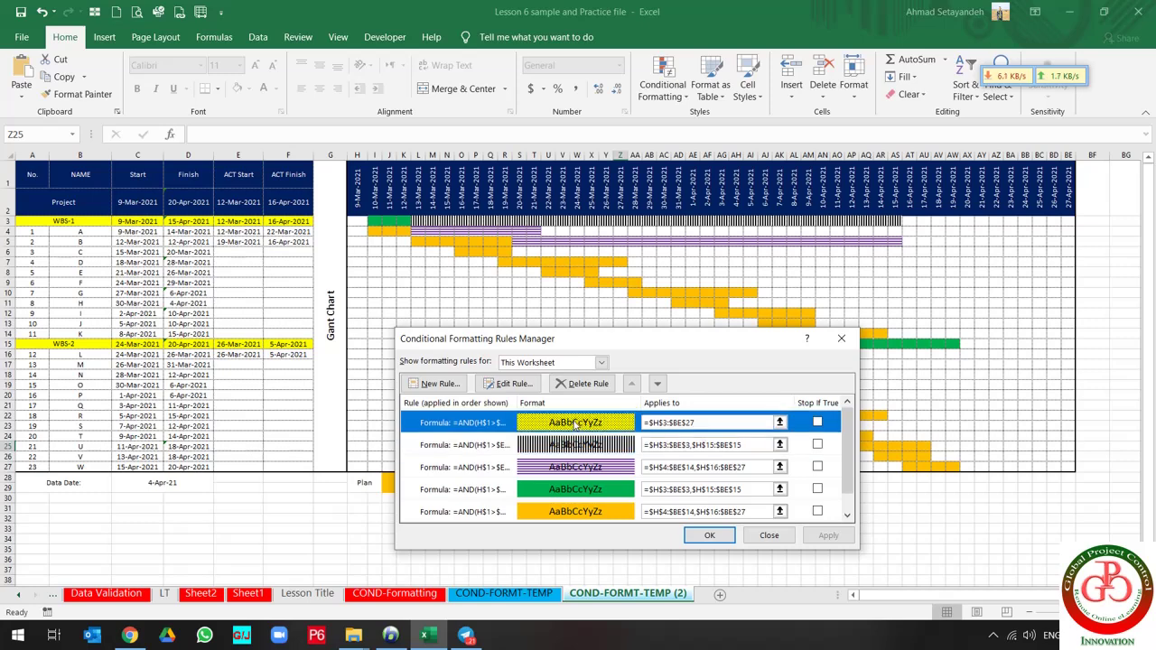
left_click(508, 384)
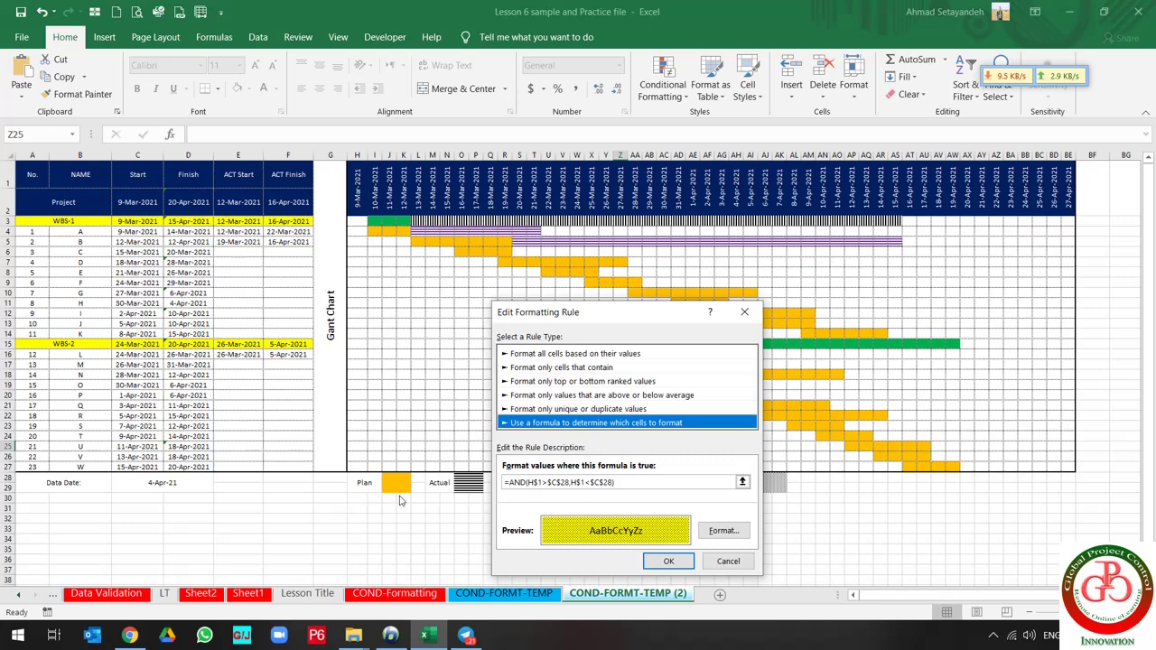
left_click(547, 482)
type("=")
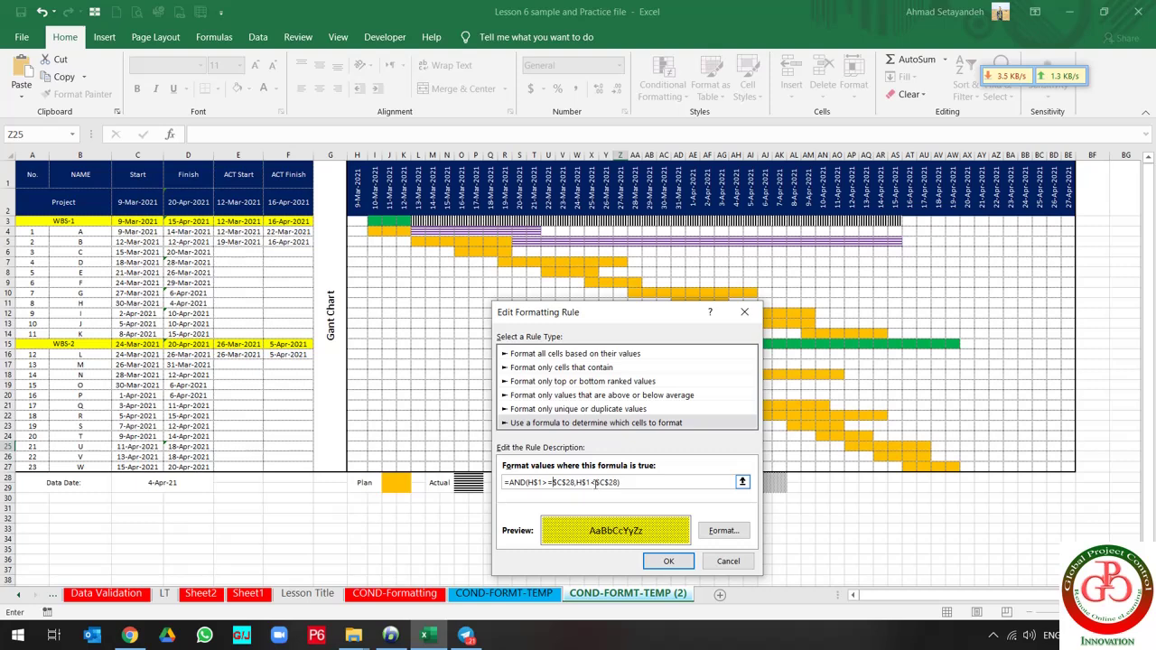
left_click(596, 482)
type("=")
left_click(673, 561)
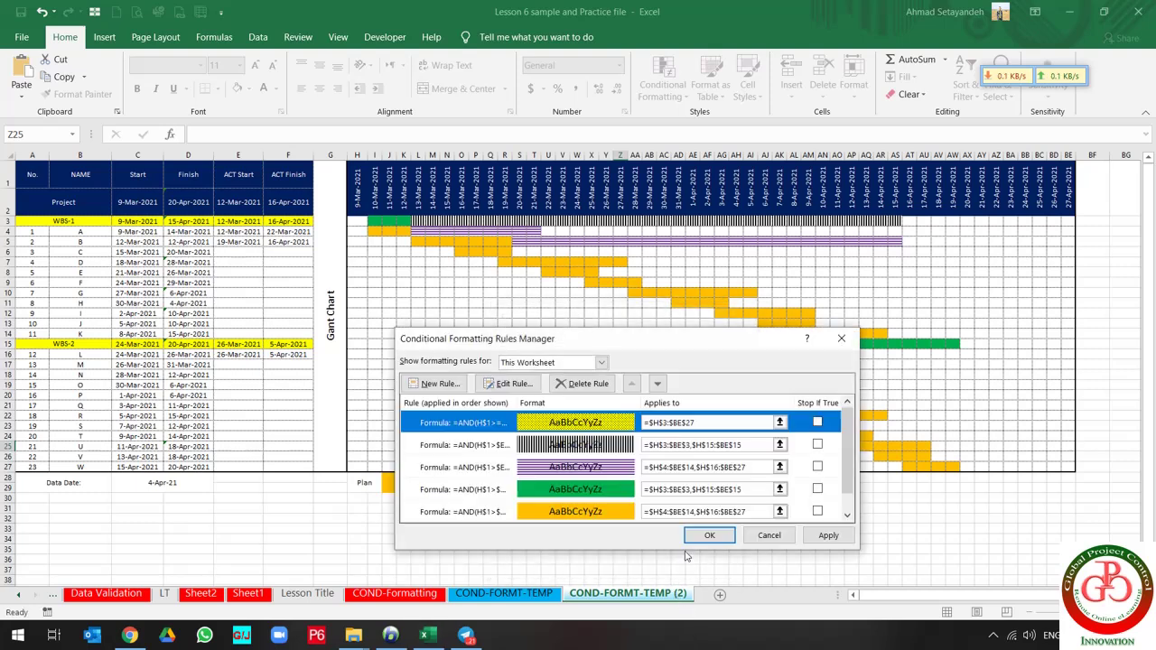
left_click(828, 535)
left_click(711, 536)
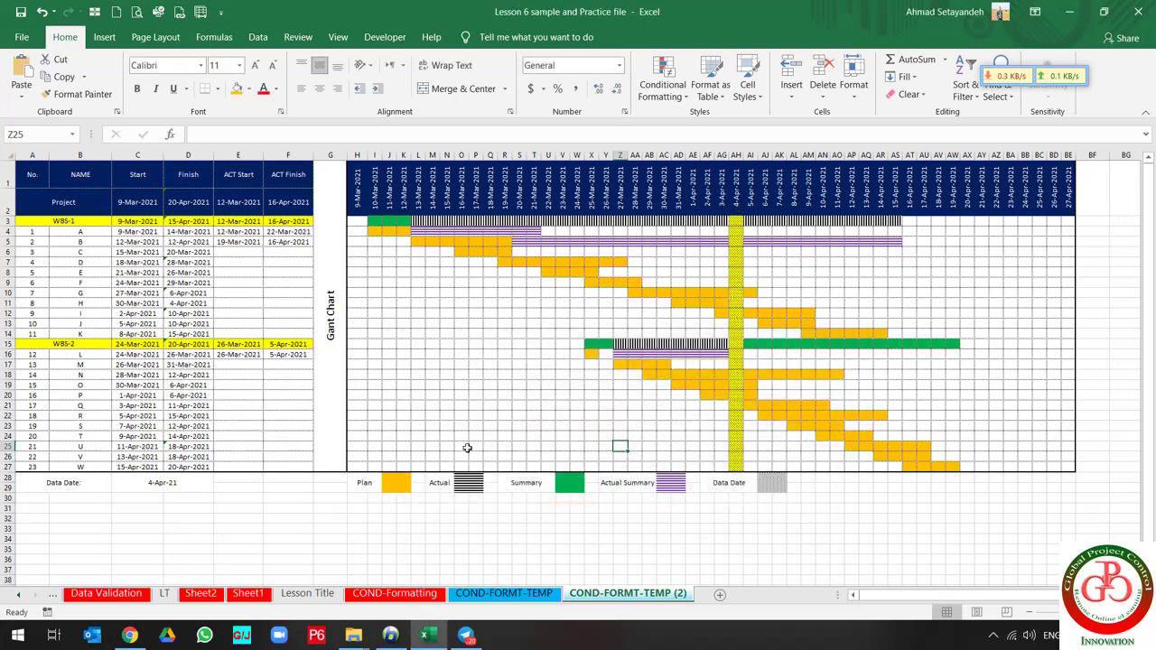
Set the data date in C28 to =Y1, the timeline's 26-Mar-2021 cell
left_click(190, 482)
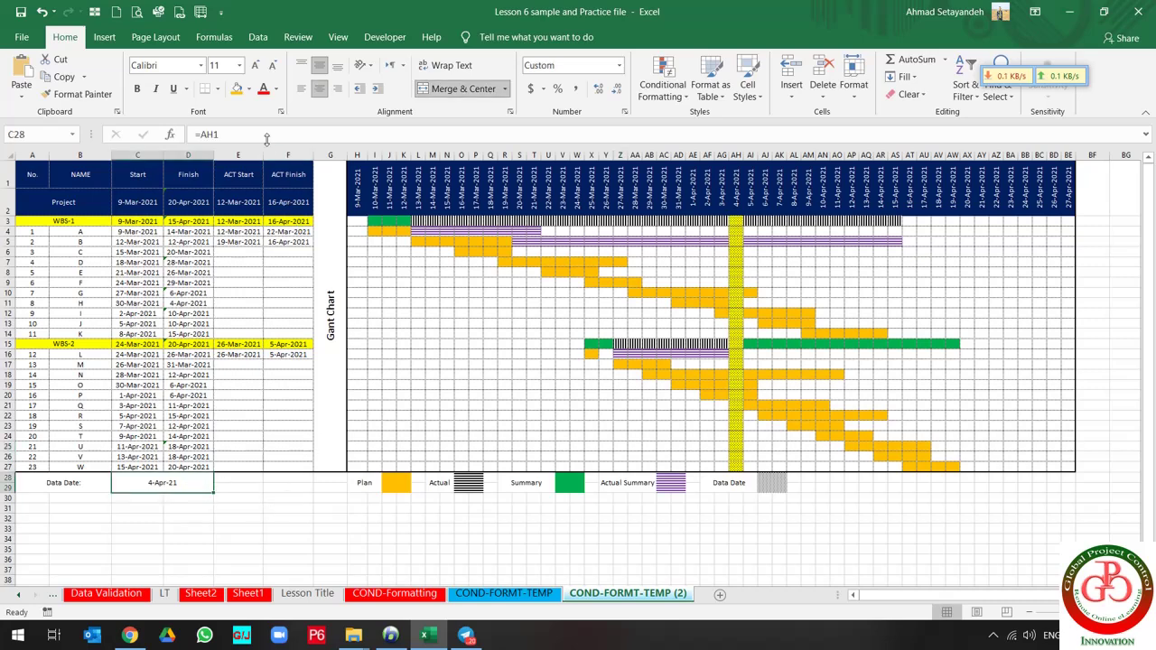
left_click(266, 134)
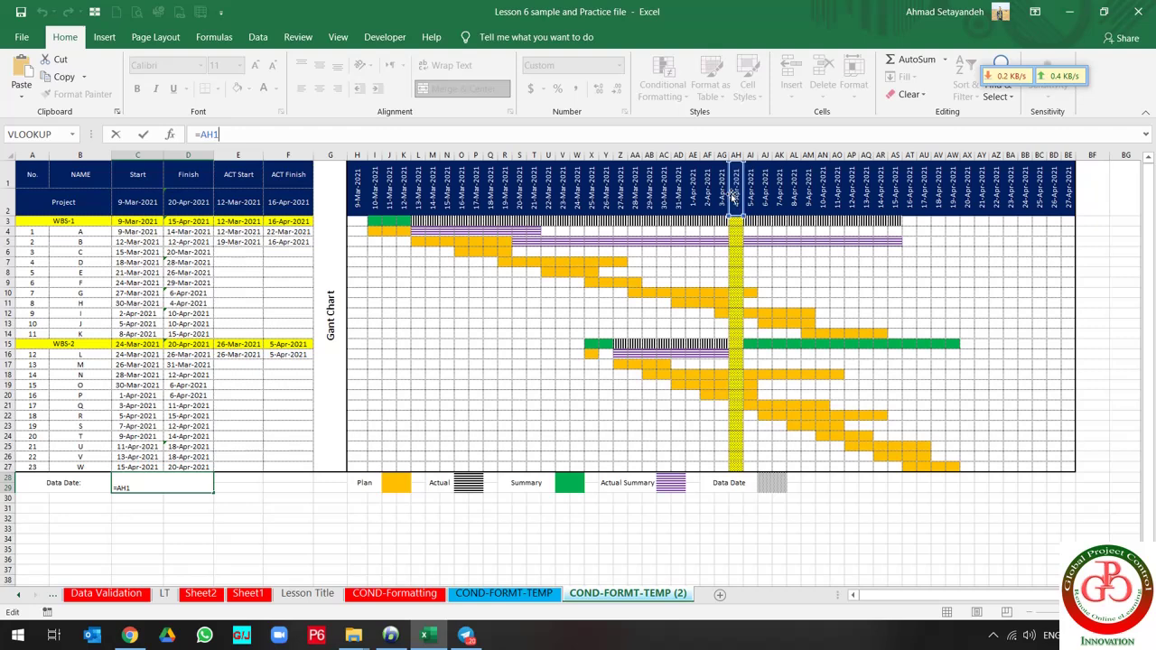
left_click_drag(729, 195, 610, 204)
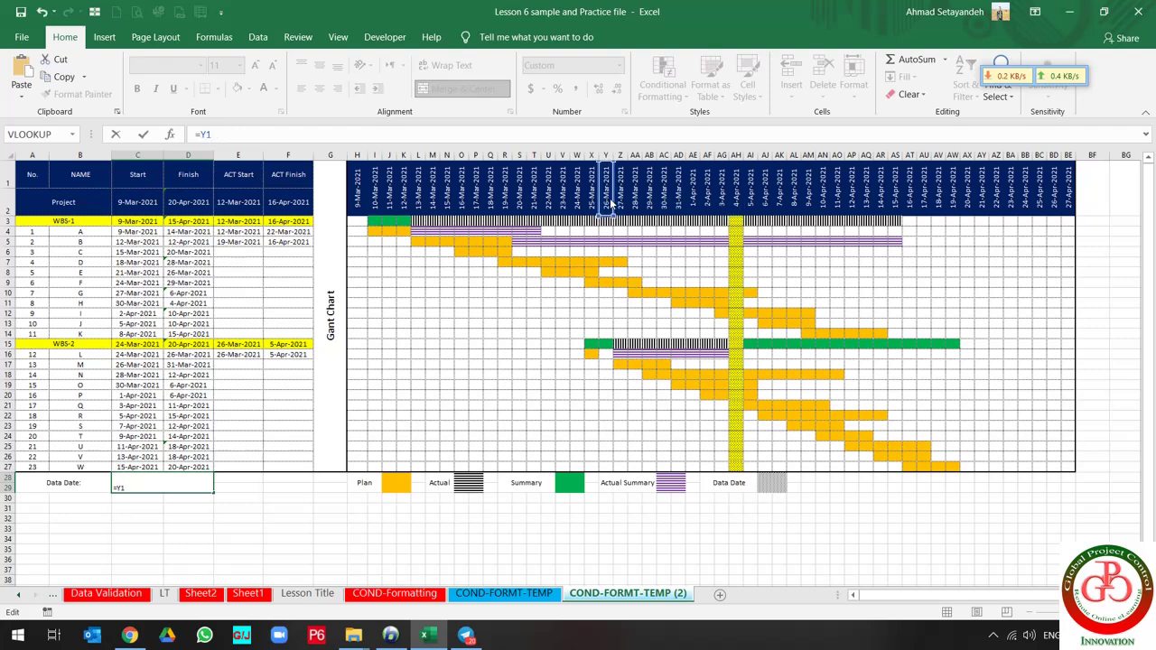
key("Return")
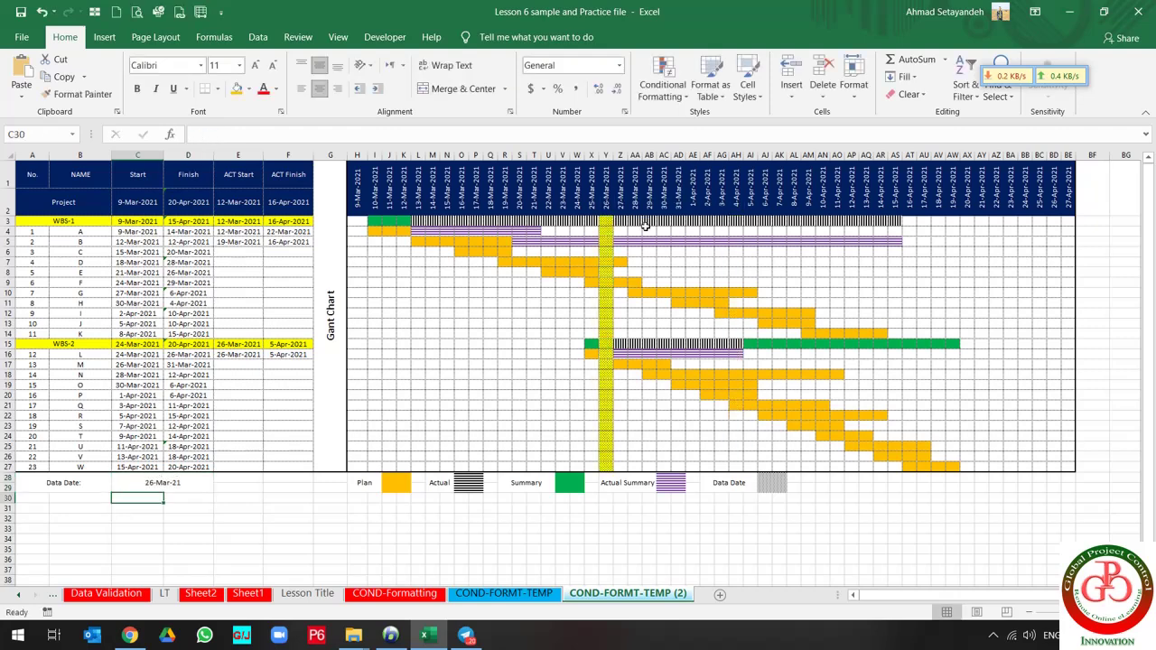
Move the data date reference in C28 to the timeline's 5-Apr-2021 cell
key("ctrl+z")
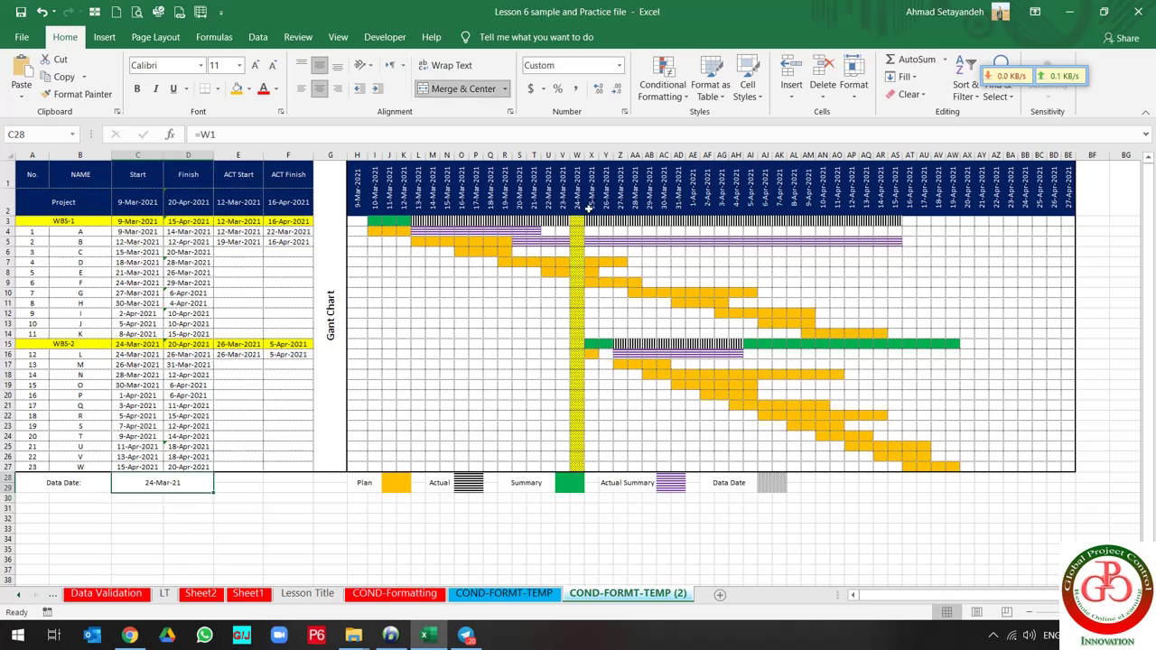
left_click(253, 135)
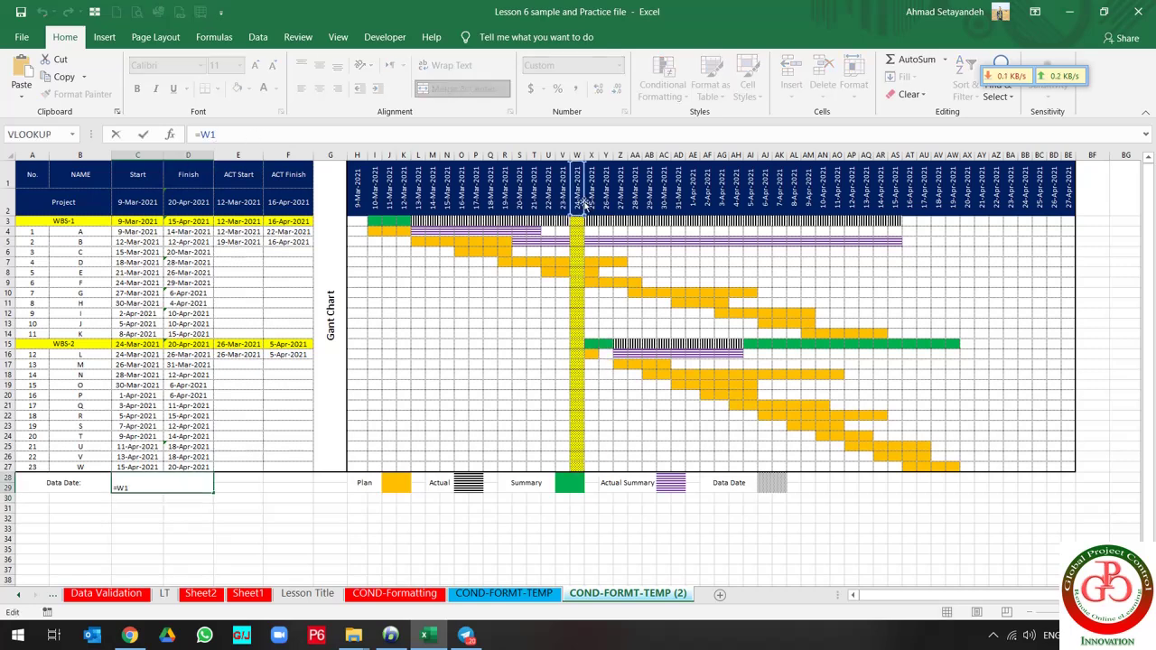
left_click_drag(585, 204, 770, 213)
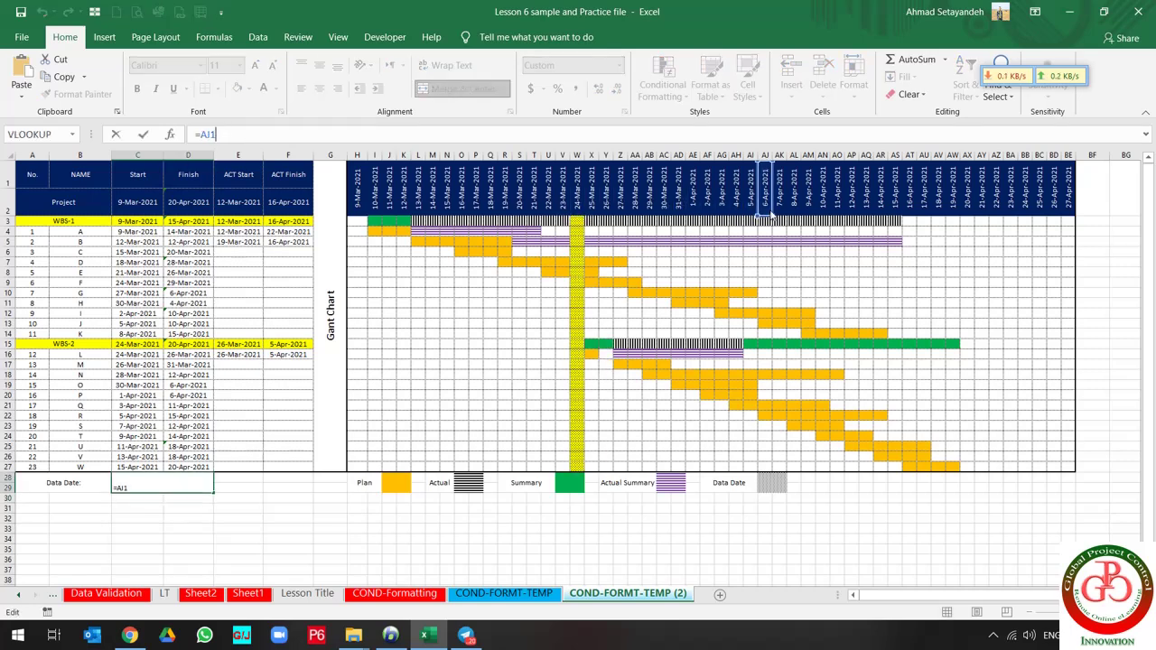
key("Return")
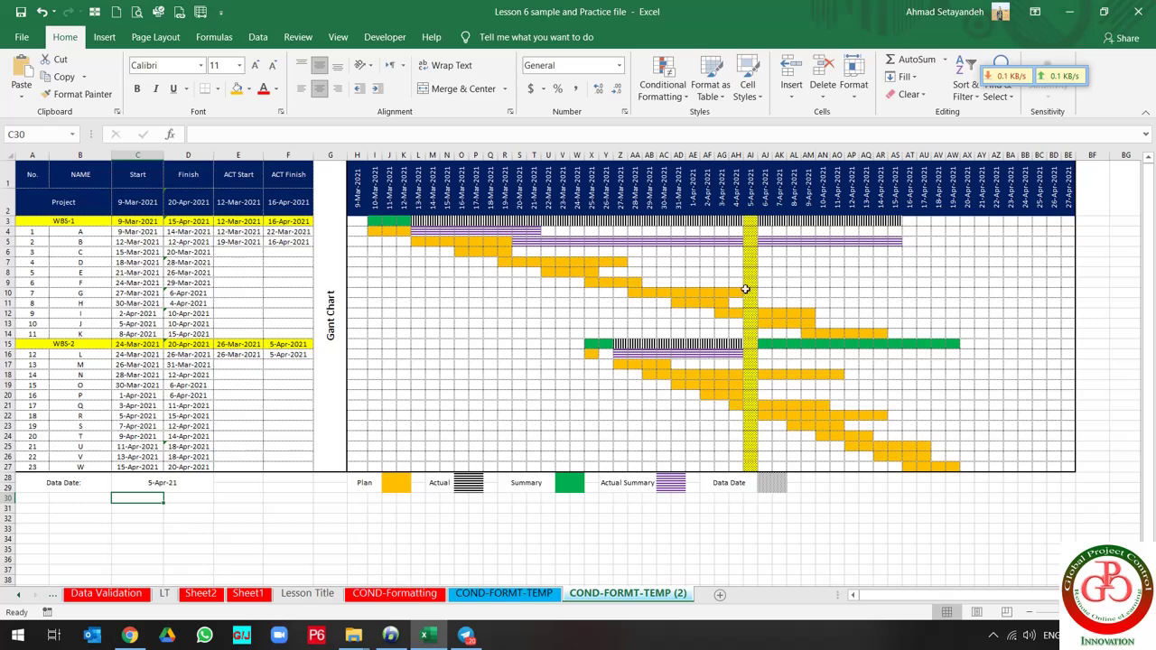